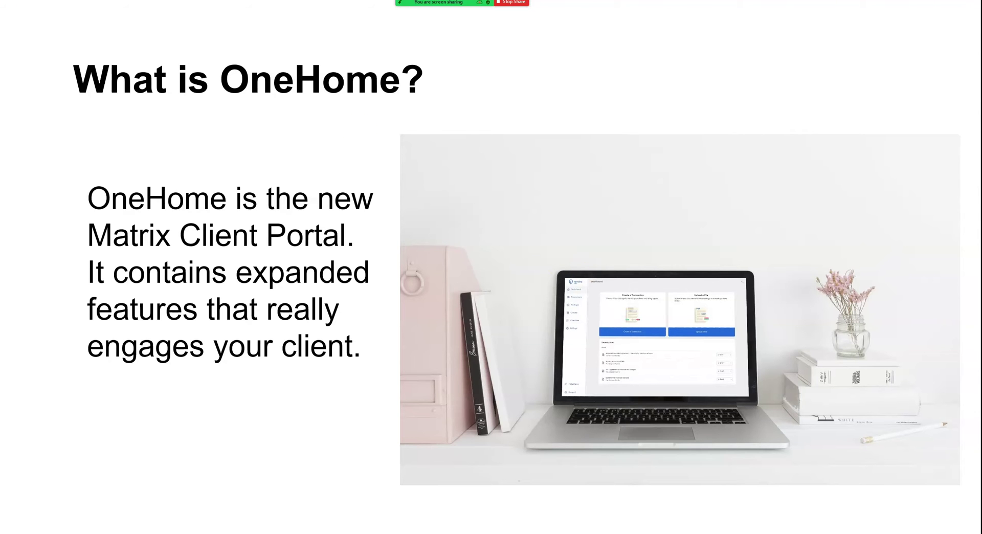
Step: Switch to the Matrix home page in the browser and maximize its window
key("alt+Tab")
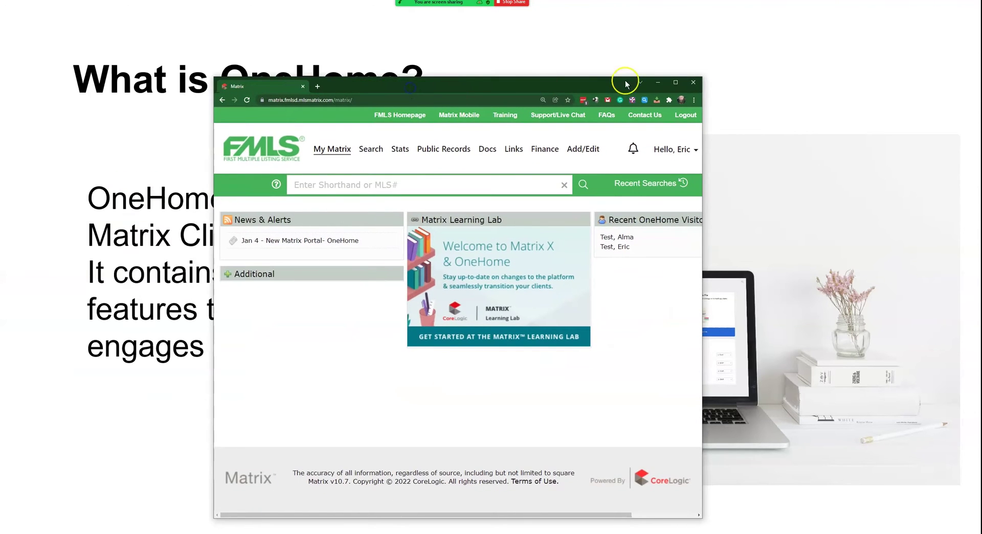
double_click(669, 87)
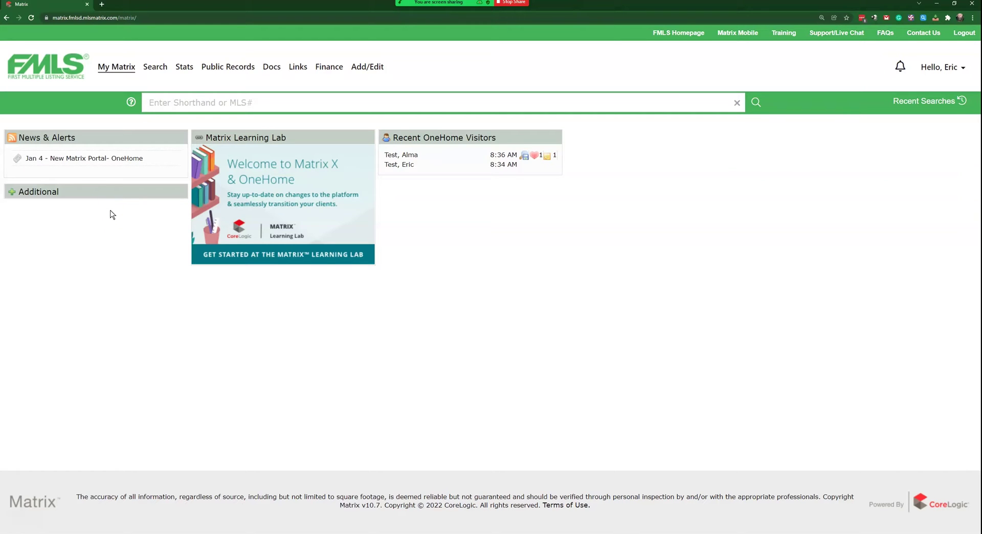
mouse_move(440, 3)
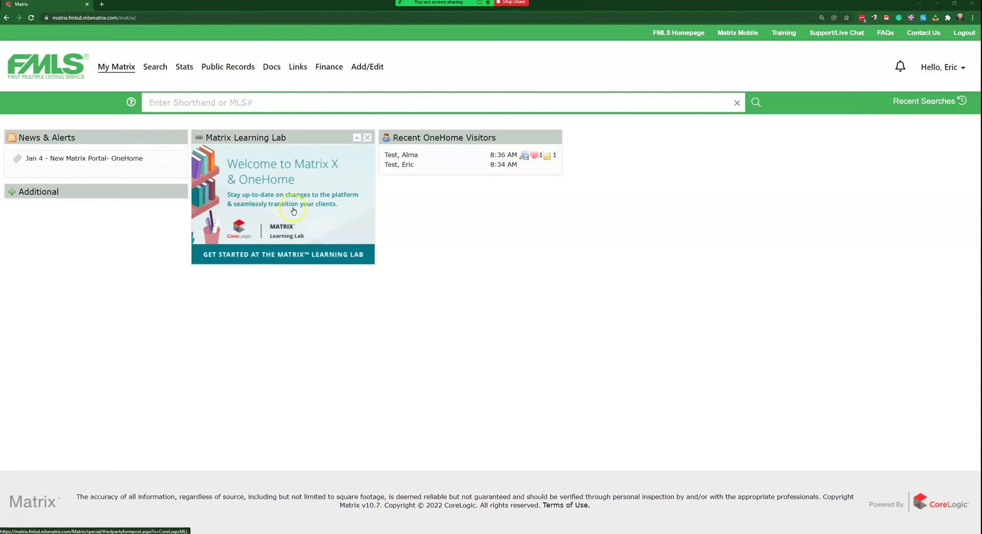
Step: Open the Matrix Learning Lab dashboard, look at where the OneHome Marketing Materials are offered, and close the dashboard
left_click(261, 188)
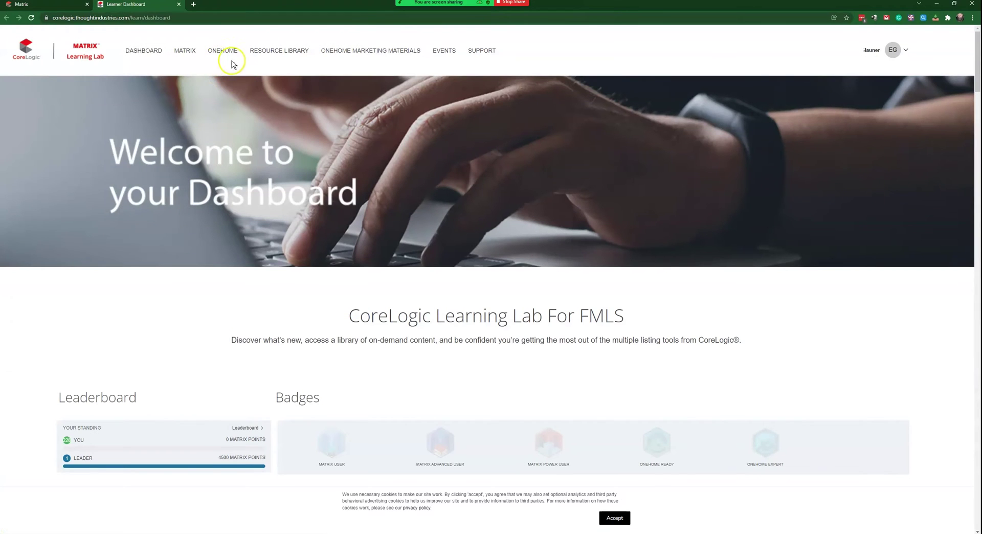
left_click(391, 54)
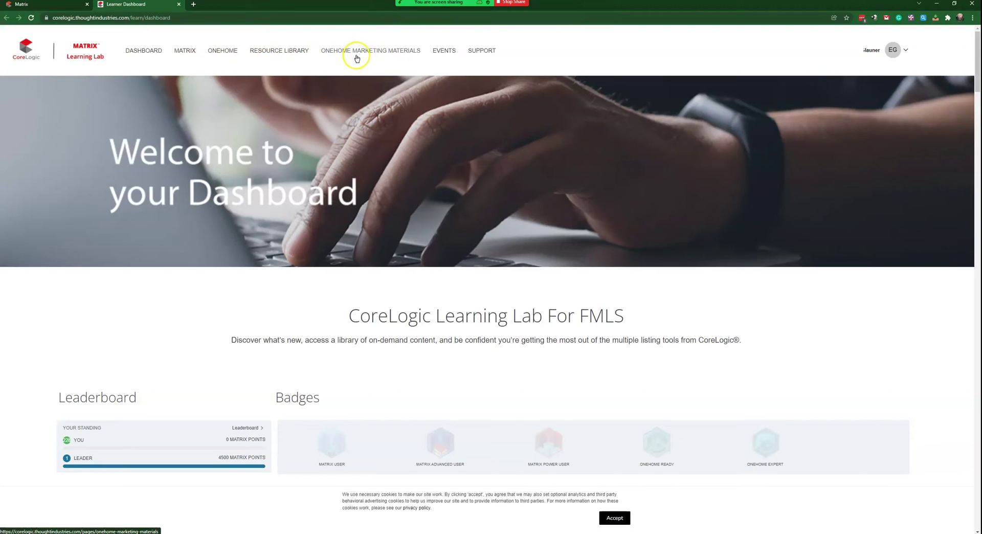
left_click(181, 6)
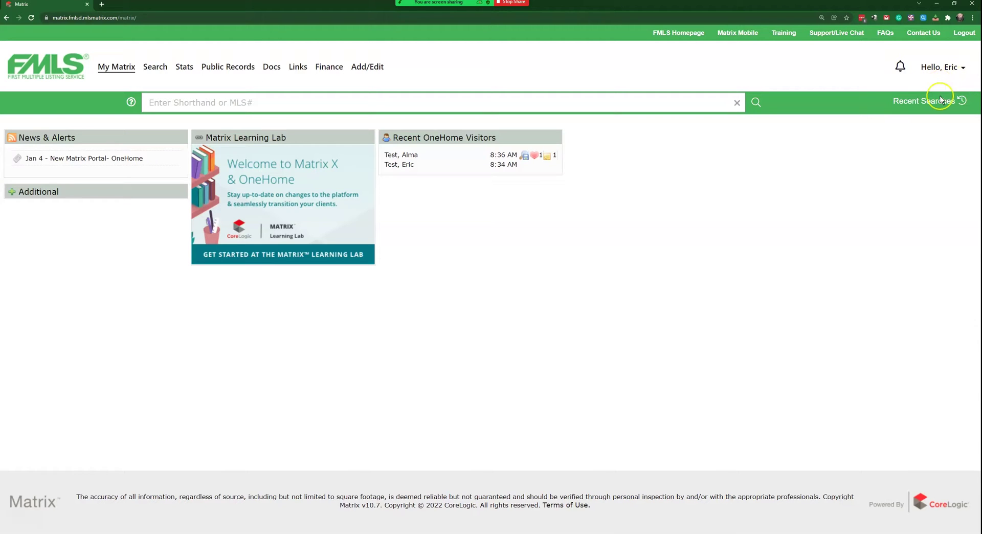
Step: Open the My Information page in the account settings and locate its OneHome section
left_click(949, 67)
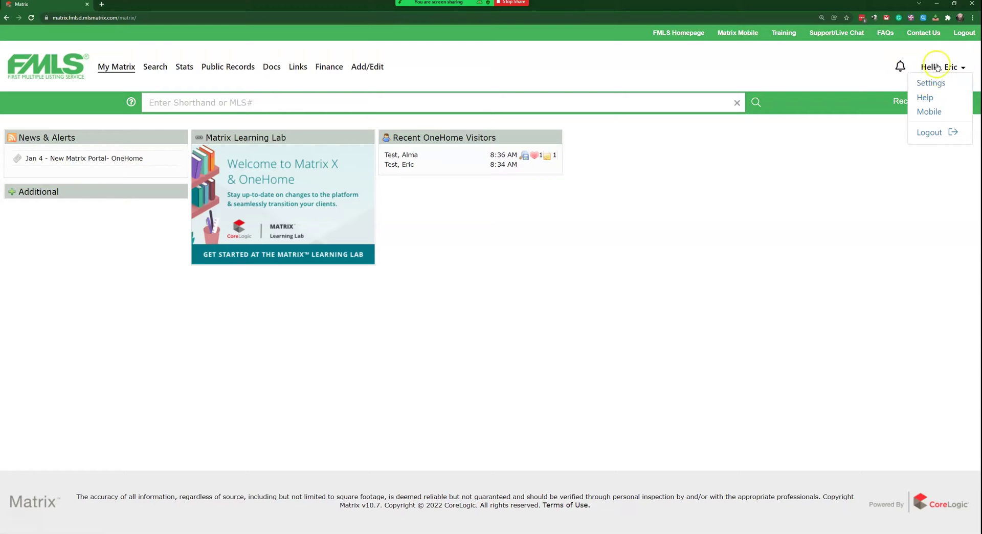
left_click(935, 83)
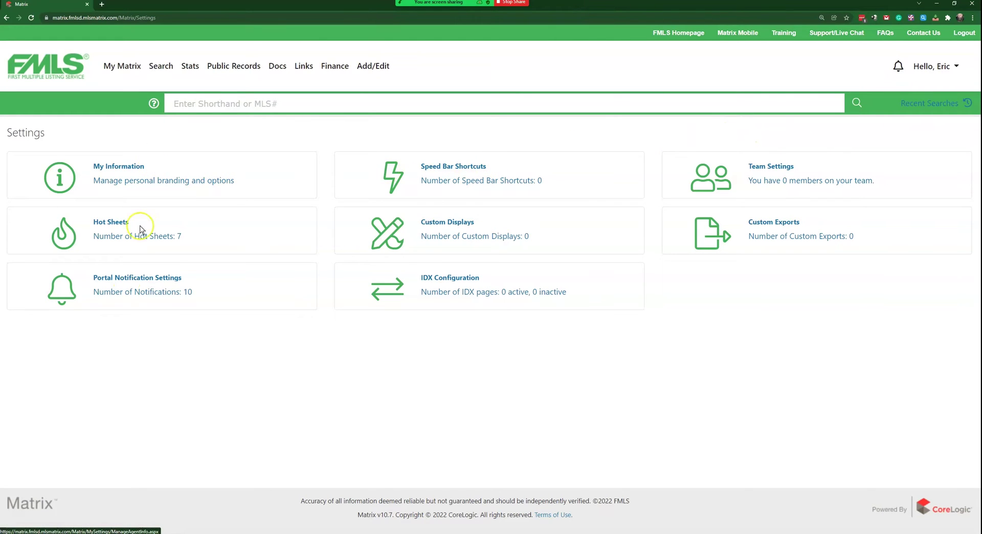
left_click(121, 178)
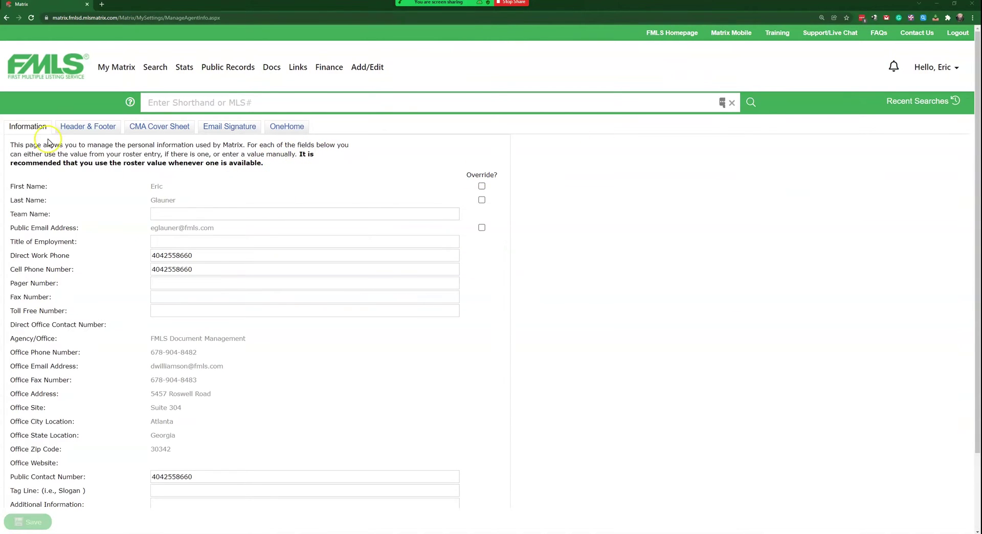
left_click(287, 132)
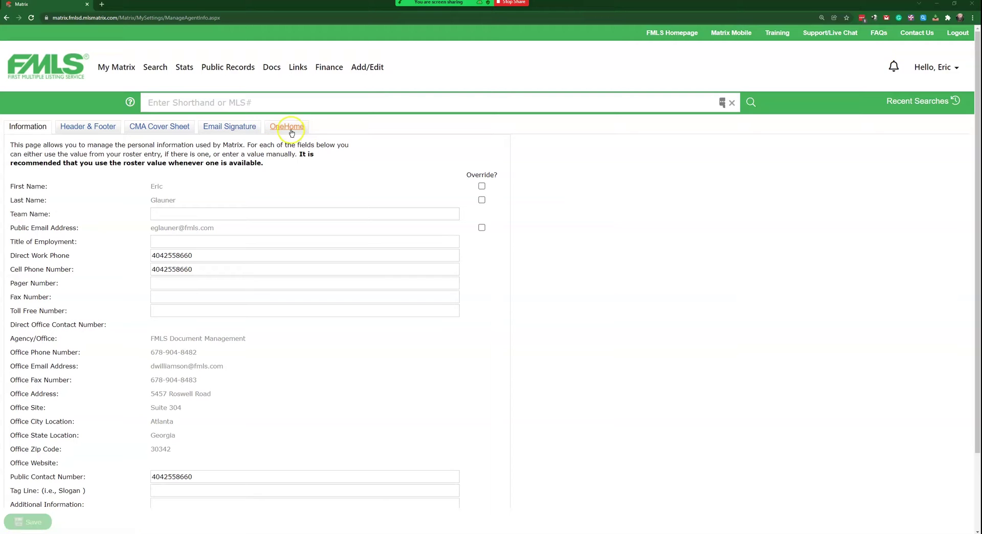
Step: Browse the Header & Footer templates and preview the Beach Chairs banner as the print header
left_click(105, 132)
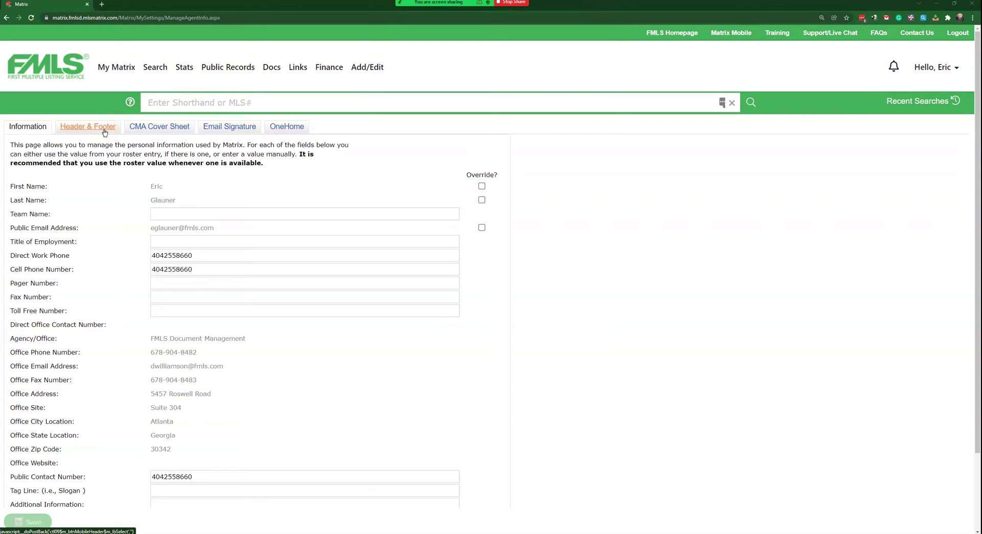
left_click(100, 130)
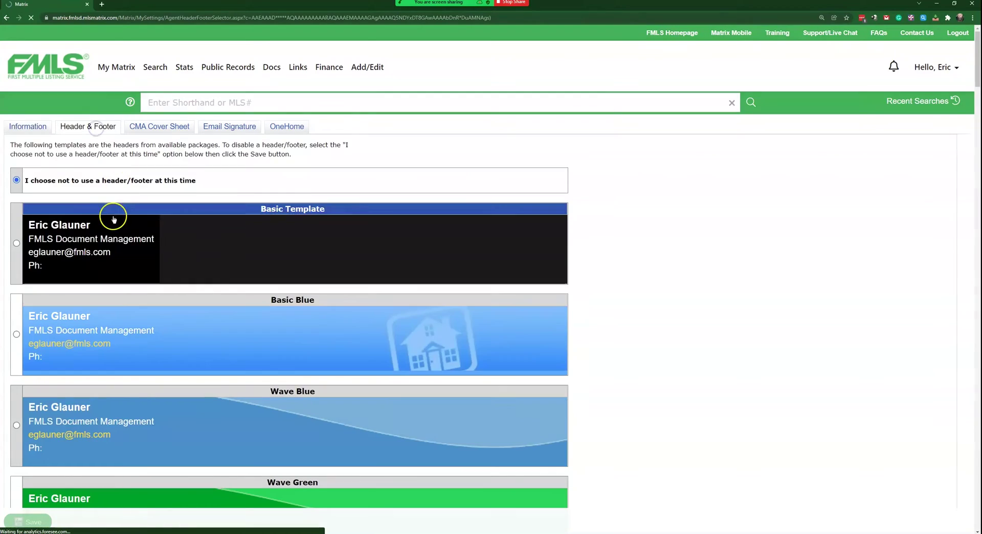
scroll(259, 322, "down", 8)
scroll(257, 321, "down", 12)
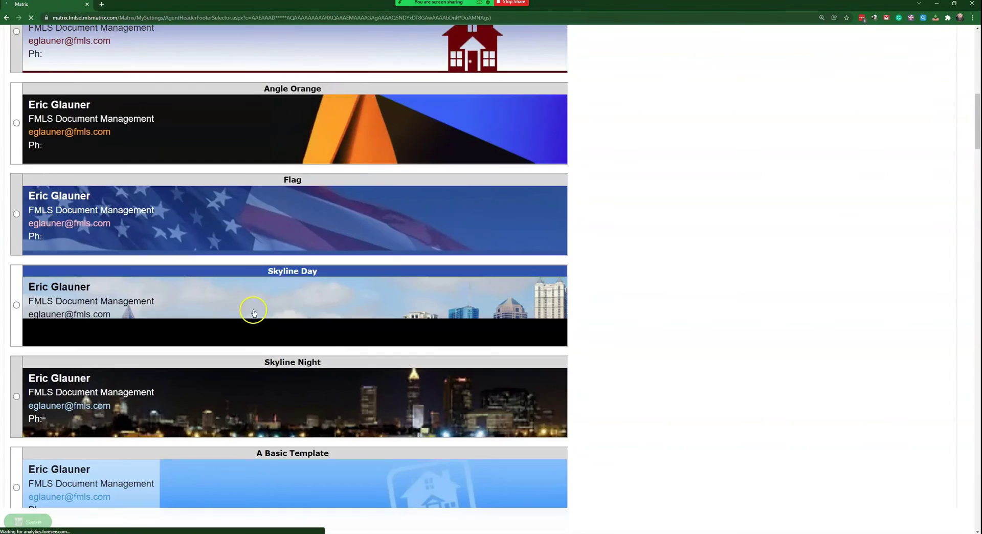
scroll(159, 275, "down", 3)
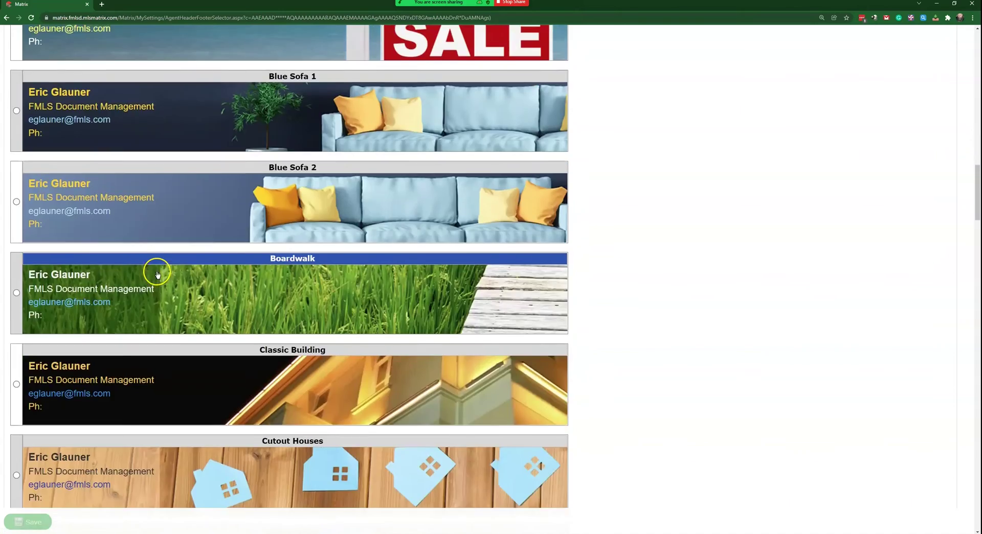
scroll(156, 271, "up", 6)
left_click(17, 233)
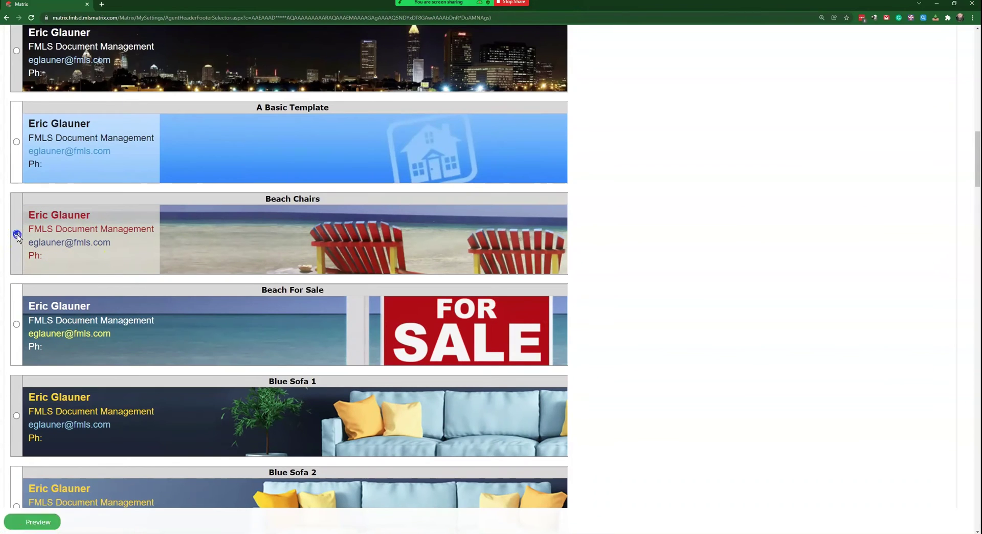
left_click(38, 522)
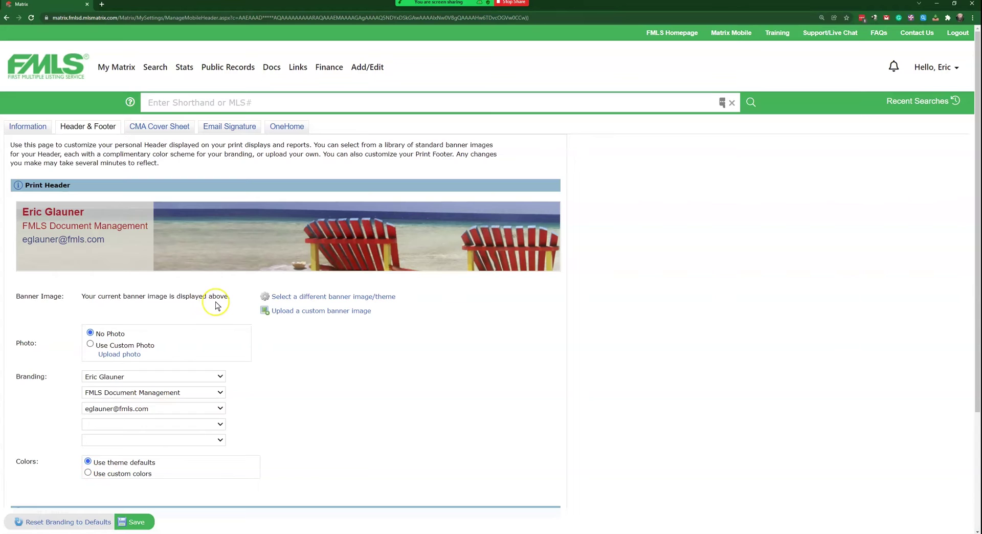
Step: Leave the print header page for the OneHome profile settings, discarding the unsaved header changes
scroll(232, 286, "down", 1)
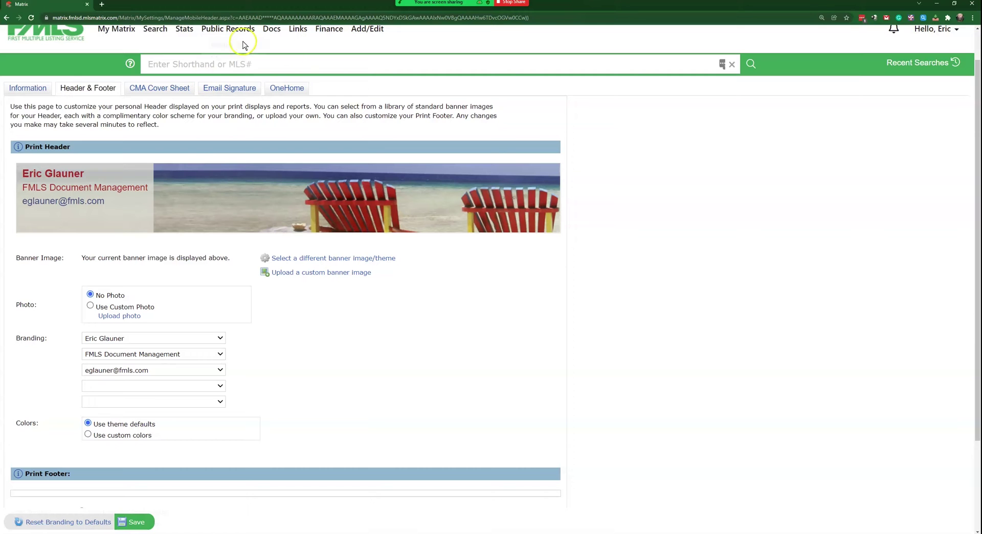
left_click(293, 91)
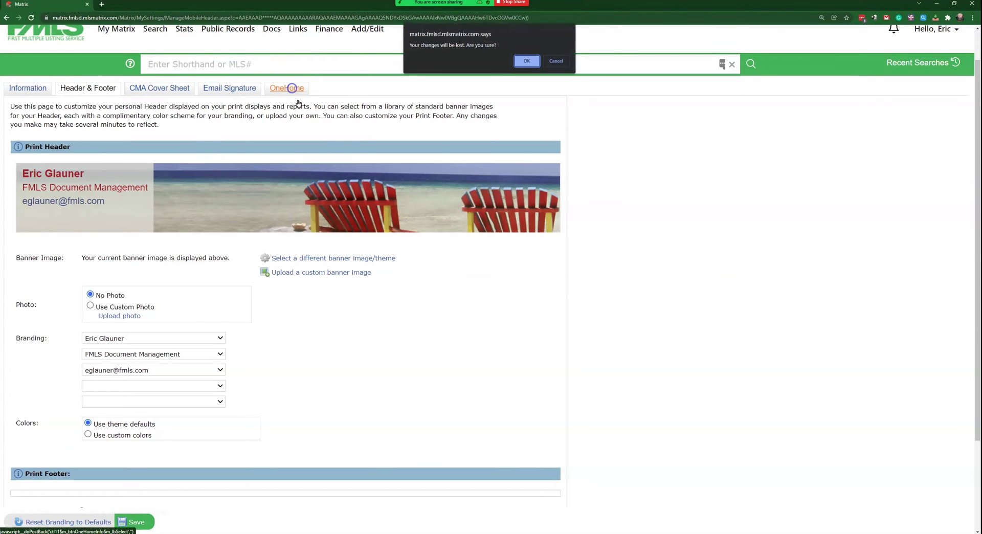
left_click(528, 60)
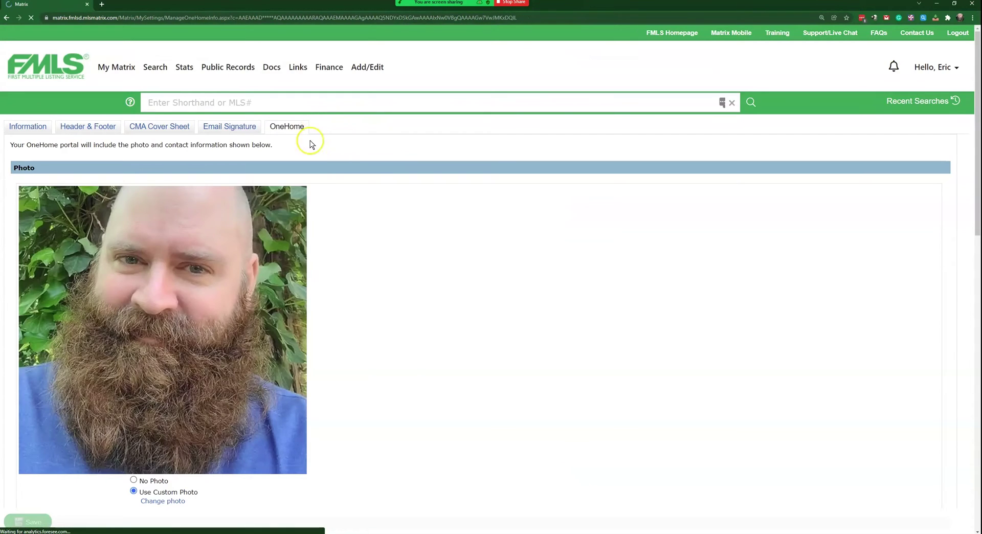
Step: Review the OneHome photo, contact information, social media links and profile content, including the note on supported video links
scroll(267, 170, "down", 1)
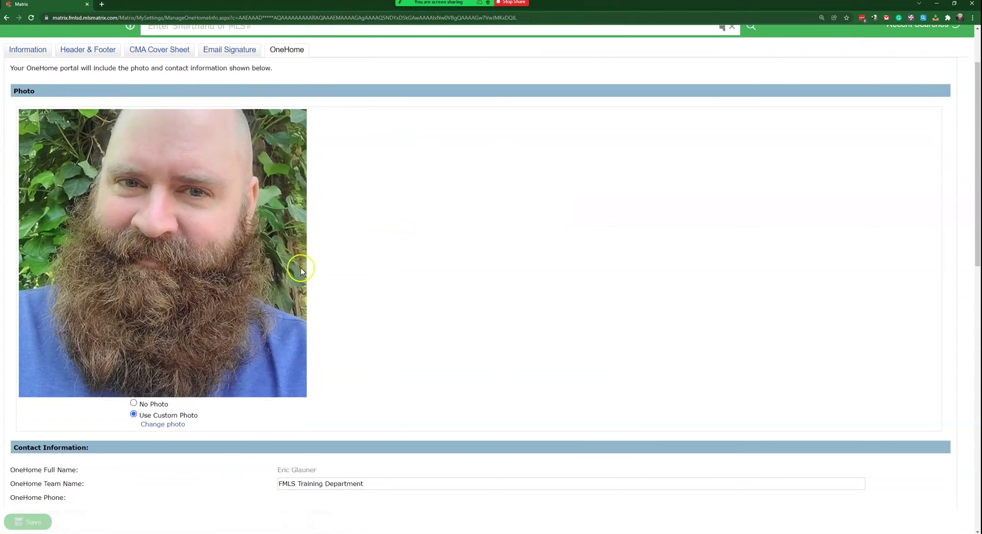
scroll(329, 252, "down", 3)
scroll(212, 297, "down", 4)
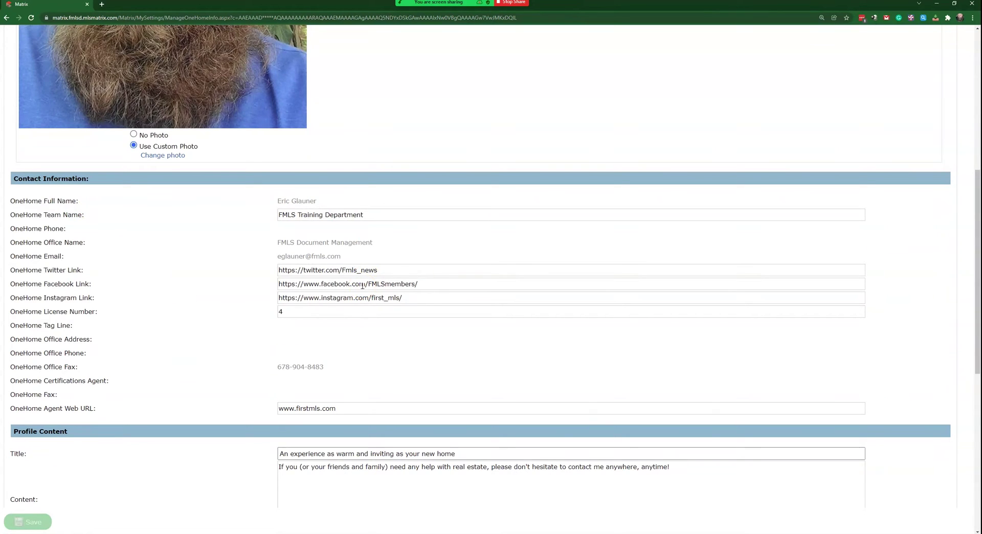
scroll(350, 265, "down", 3)
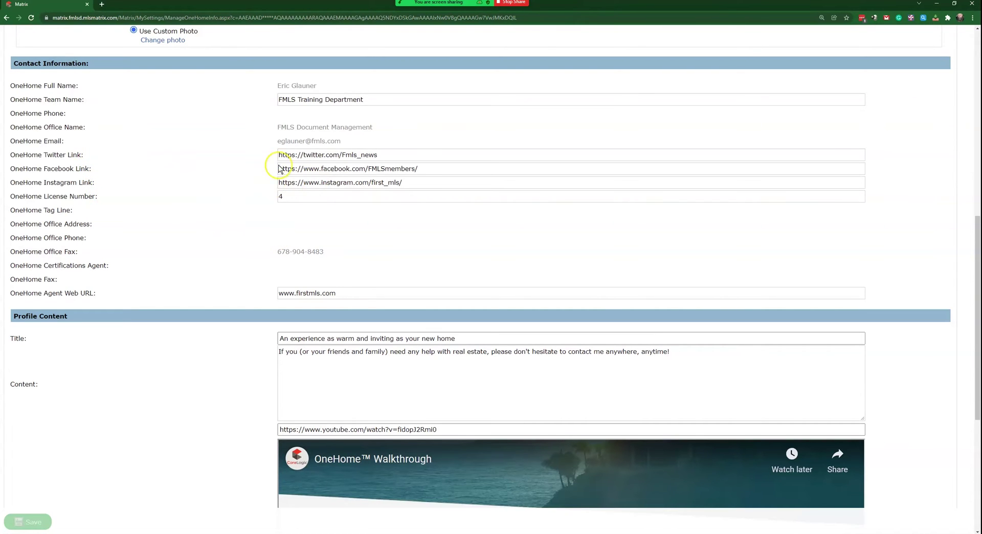
scroll(310, 226, "down", 2)
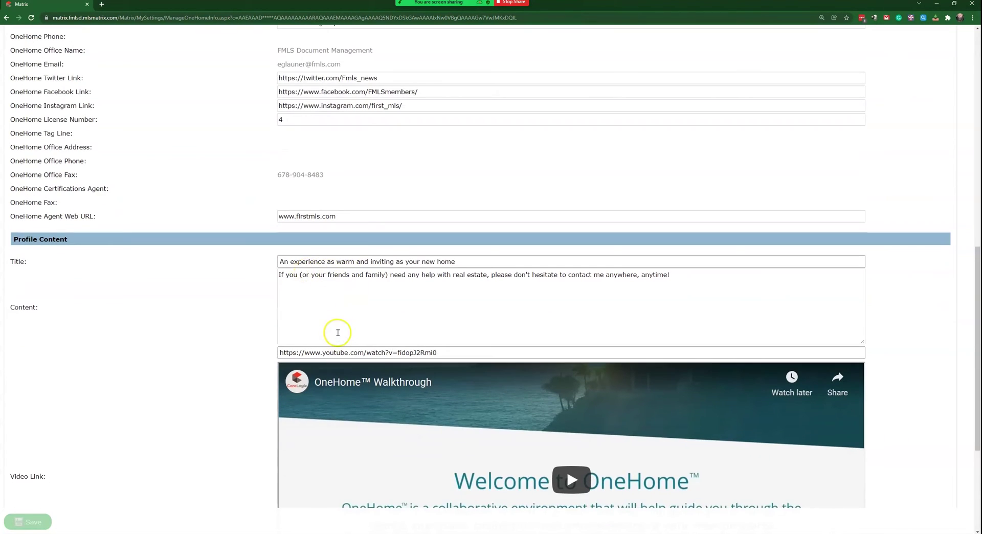
scroll(343, 299, "down", 2)
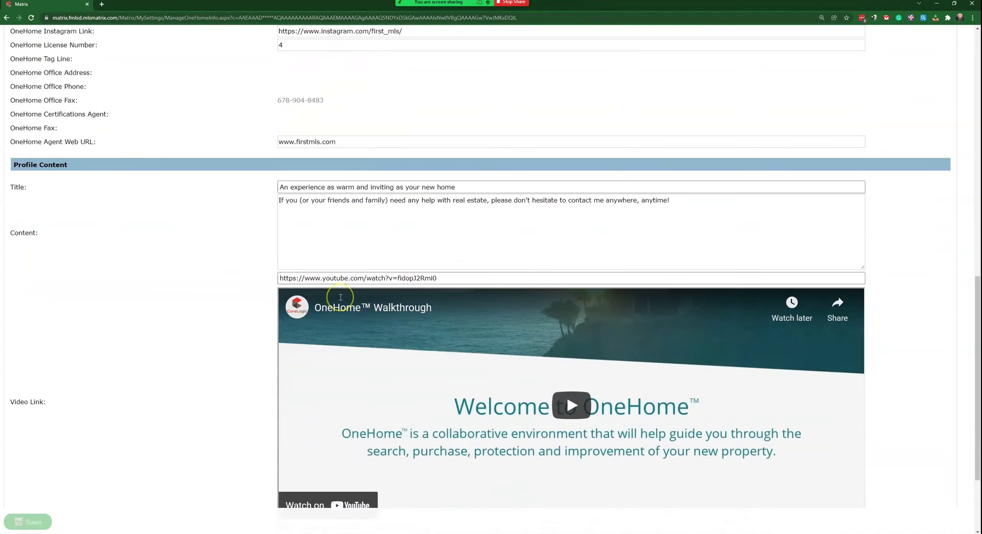
scroll(136, 324, "down", 1)
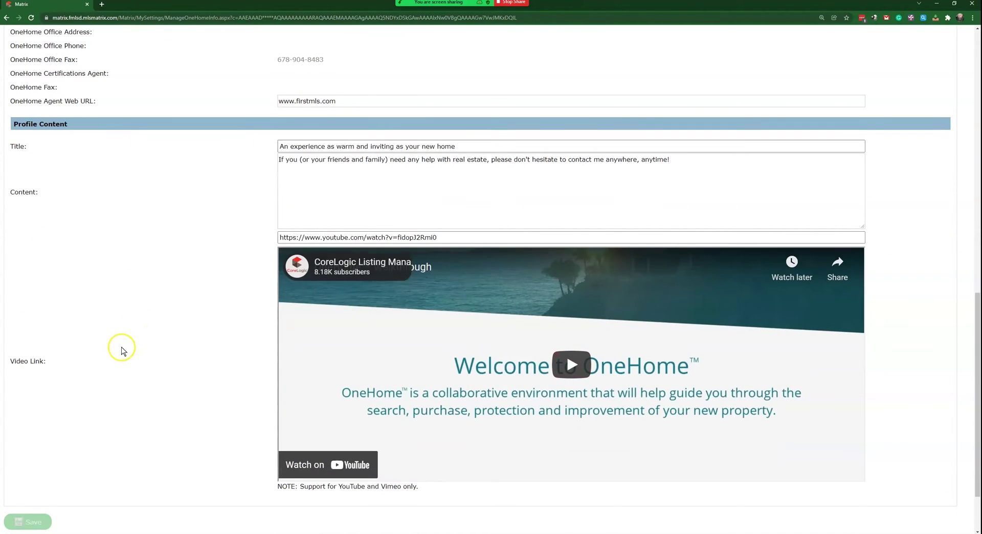
scroll(122, 351, "down", 2)
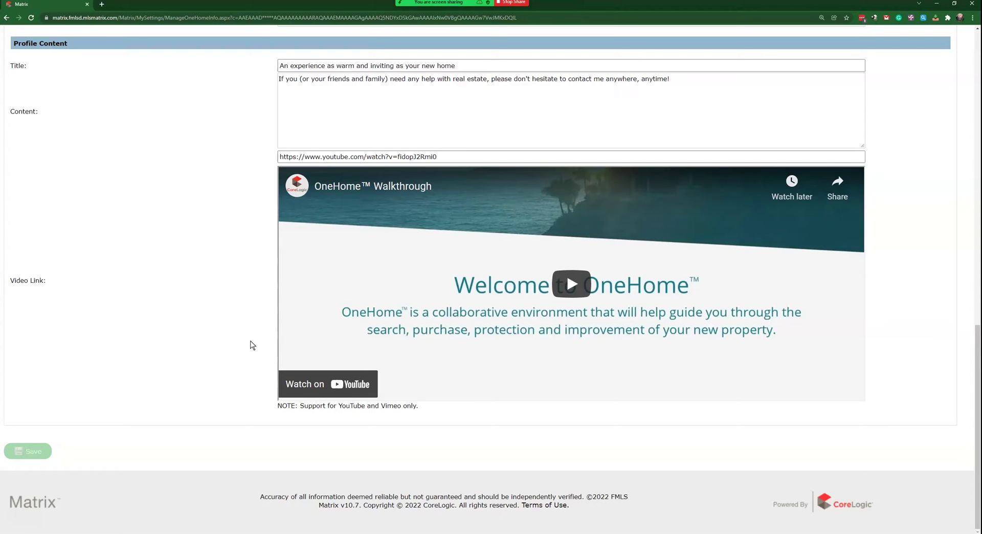
left_click_drag(338, 405, 424, 405)
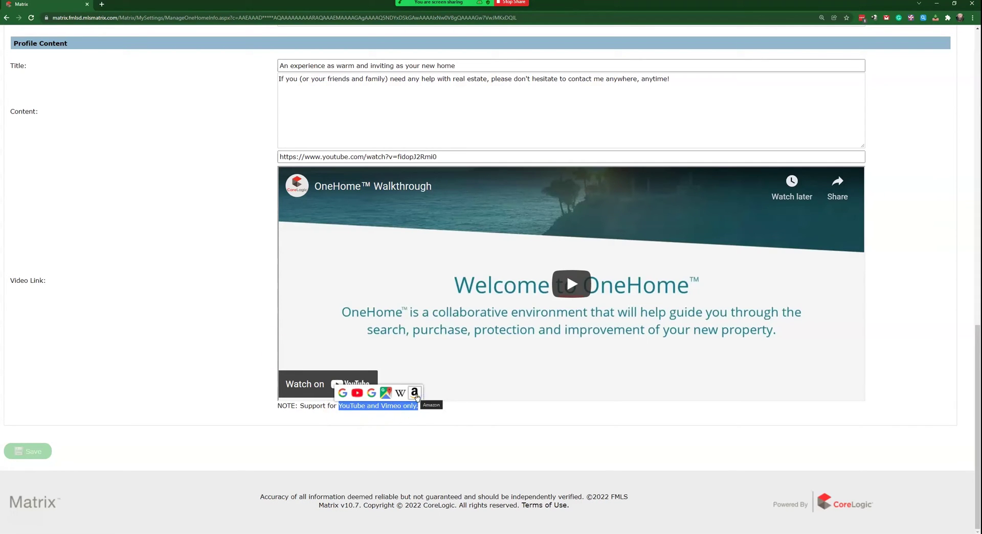
left_click(456, 423)
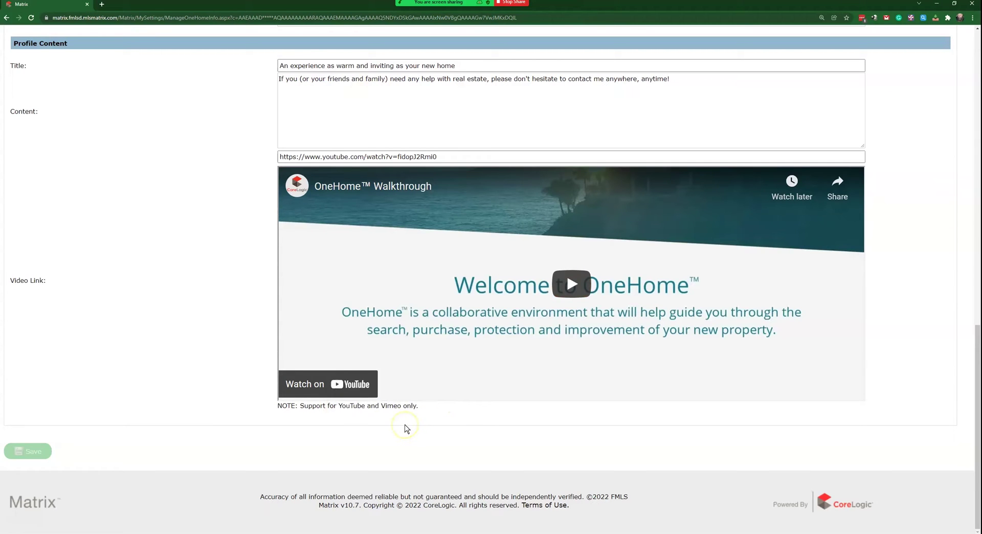
Step: Go back over the OneHome contact information and custom photo sections
scroll(158, 363, "up", 9)
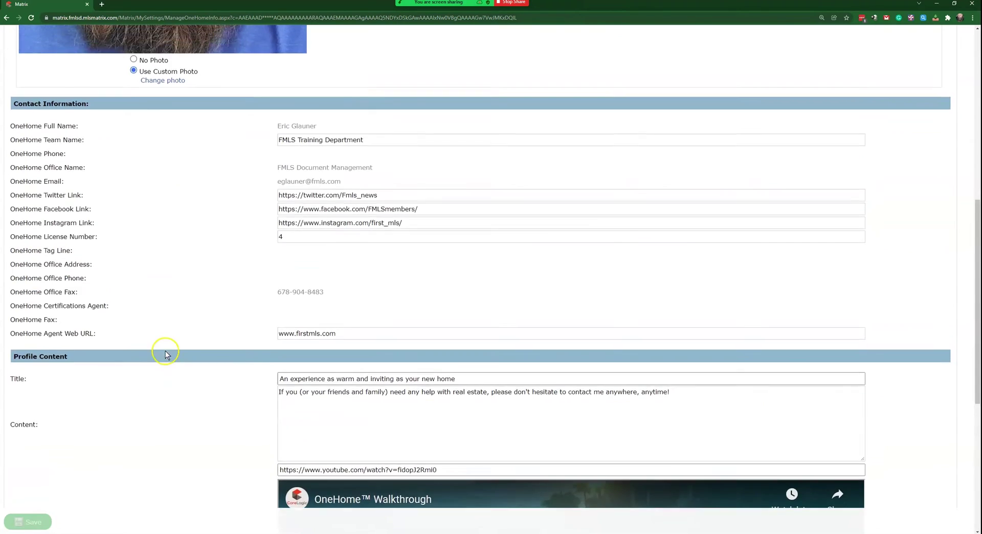
scroll(241, 352, "up", 5)
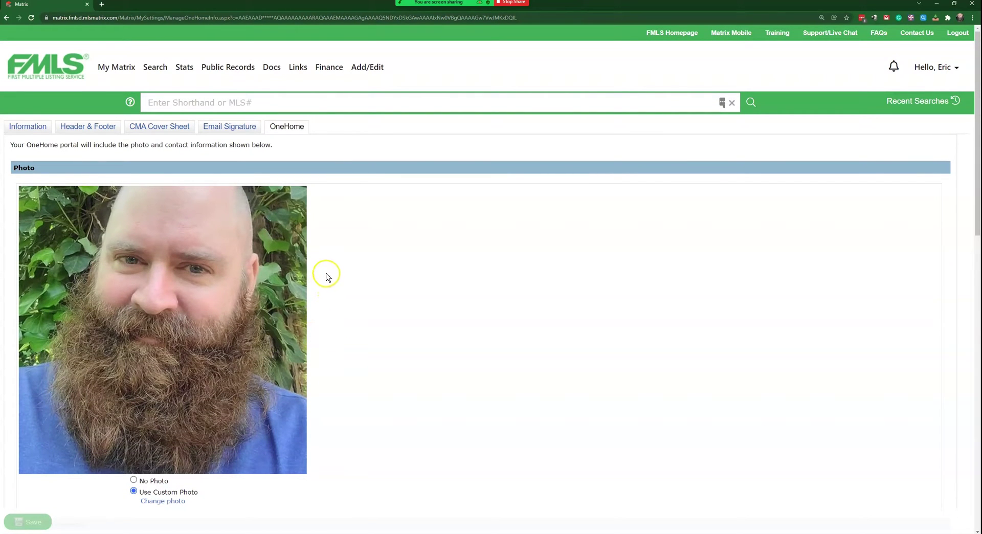
scroll(324, 244, "down", 2)
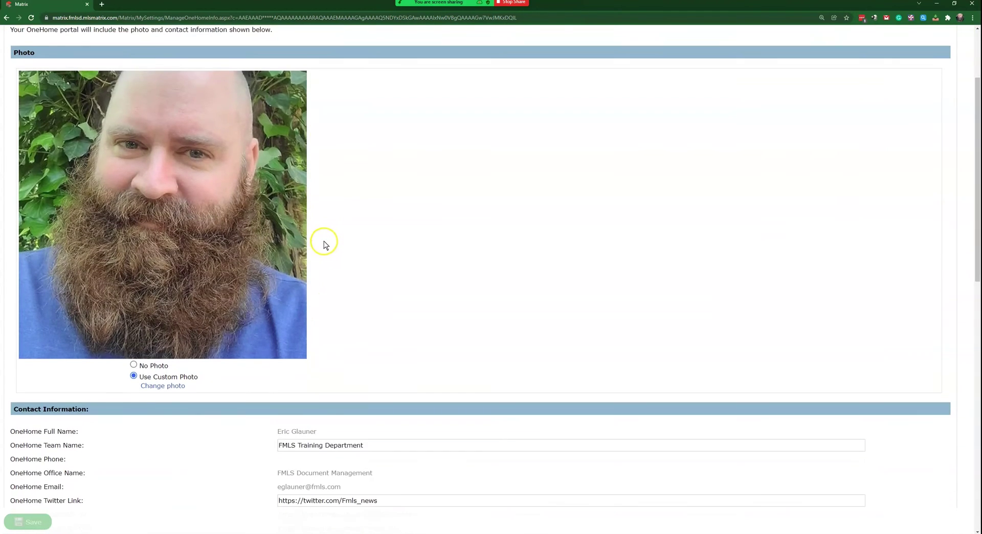
scroll(323, 245, "down", 4)
scroll(254, 250, "up", 4)
scroll(320, 238, "up", 2)
scroll(321, 238, "down", 1)
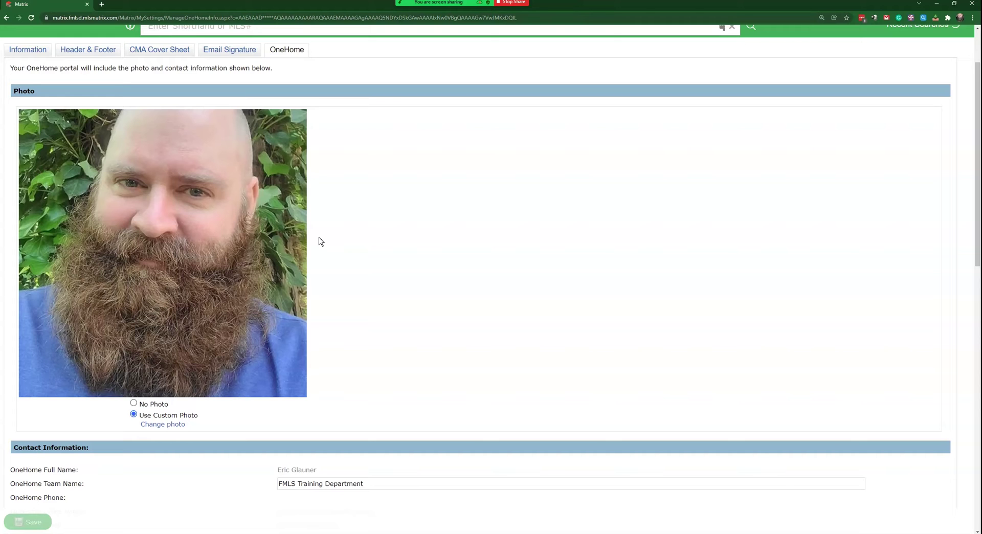
Step: Return from the OneHome profile page to the main Settings page
scroll(362, 198, "up", 2)
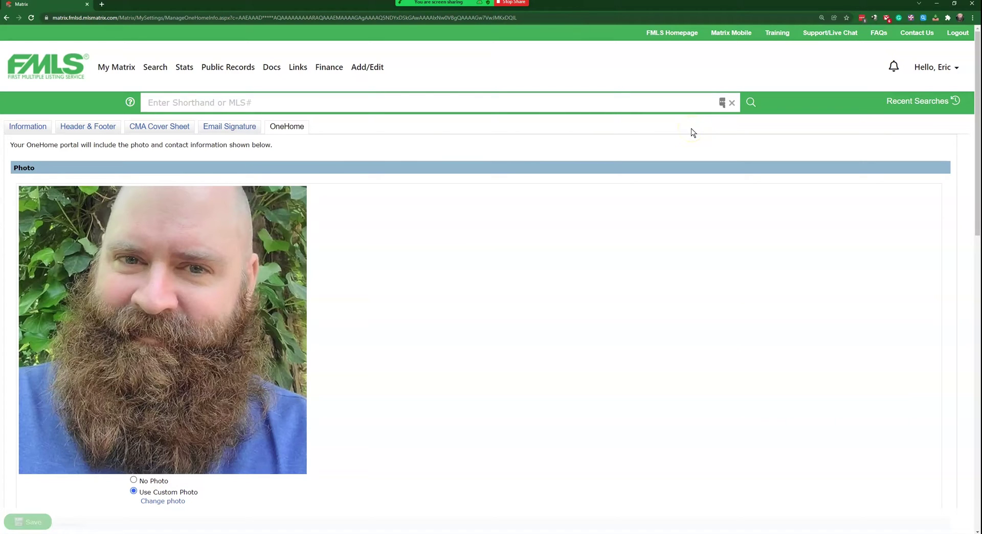
left_click(686, 135)
left_click(934, 68)
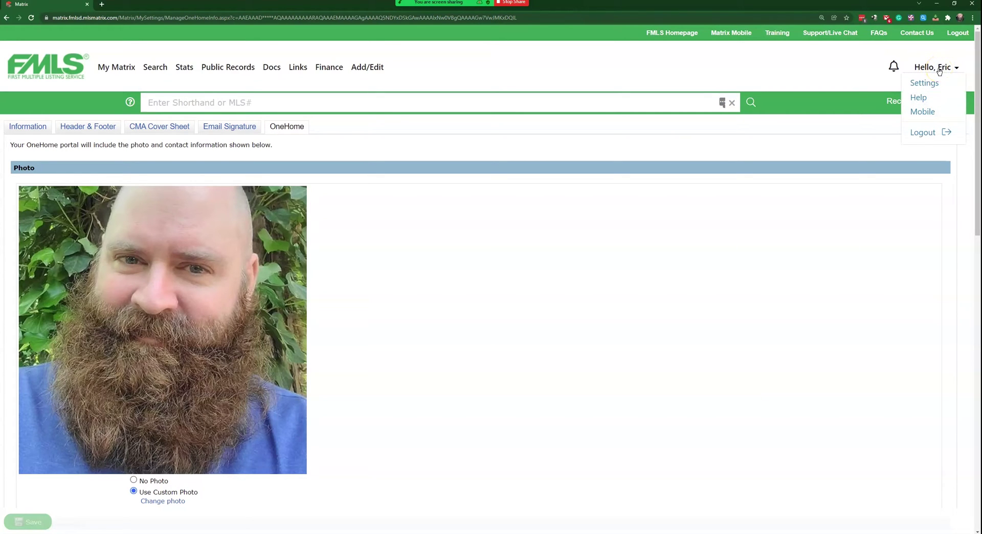
left_click(925, 82)
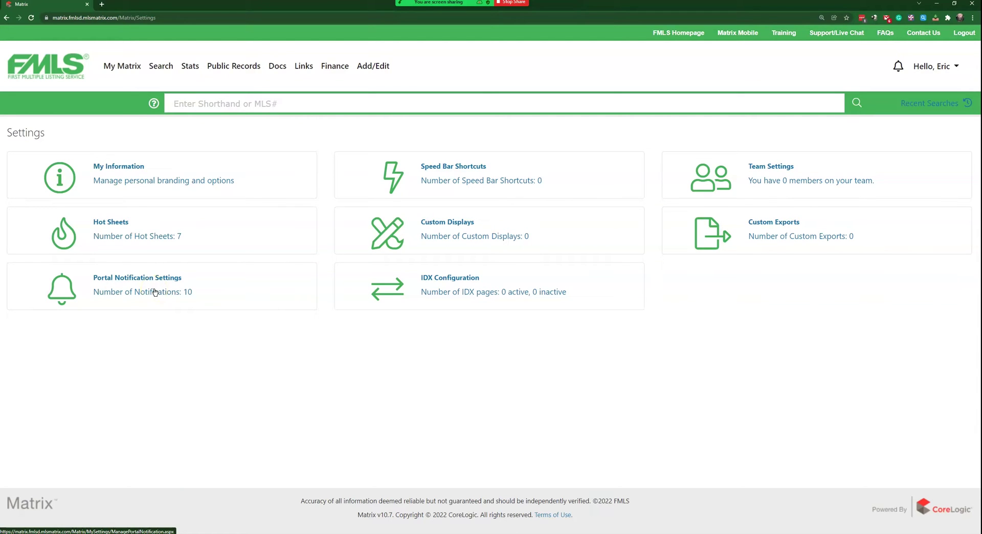
Step: Open the portal notification settings and enable the daily summary email for contacts visiting the portal
left_click(155, 292)
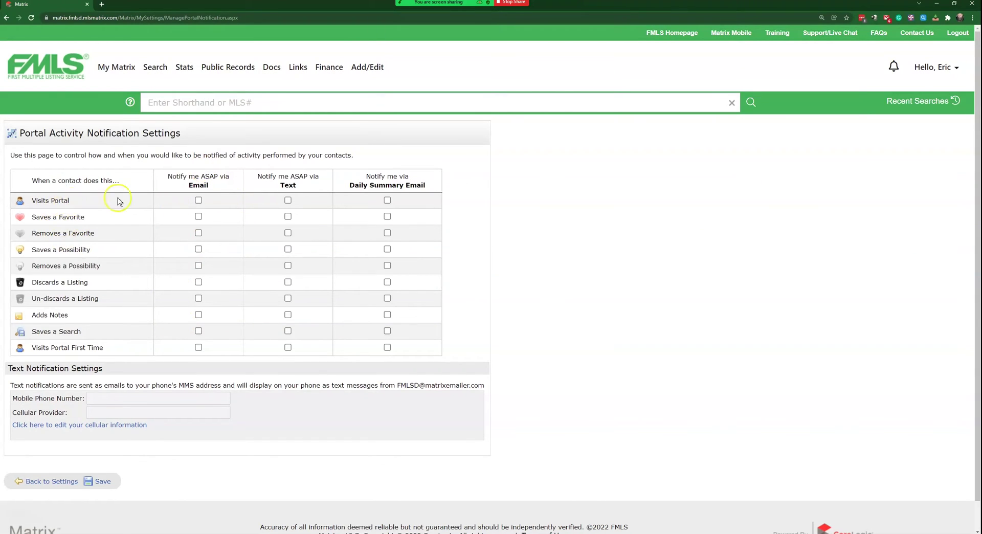
left_click(387, 200)
left_click_drag(36, 217, 85, 222)
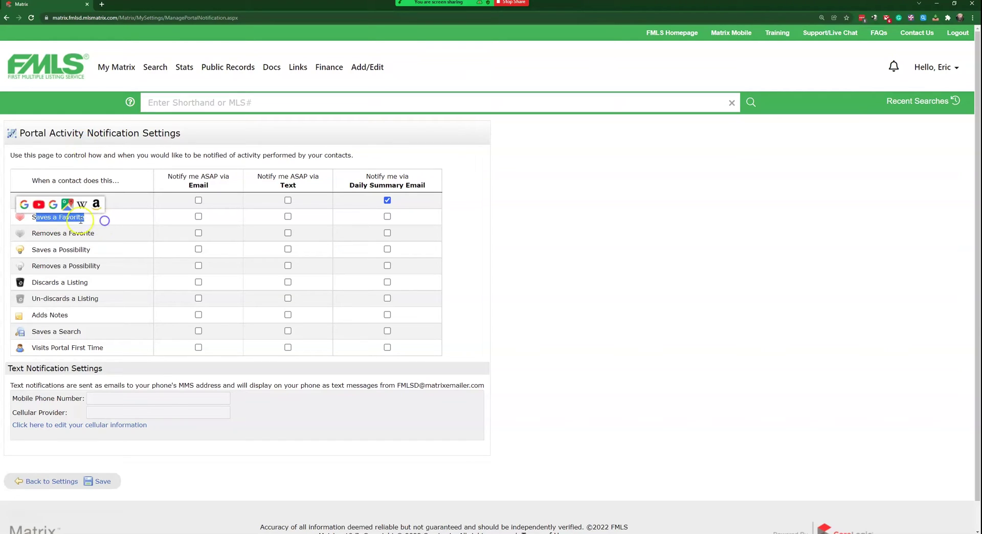
left_click(87, 221)
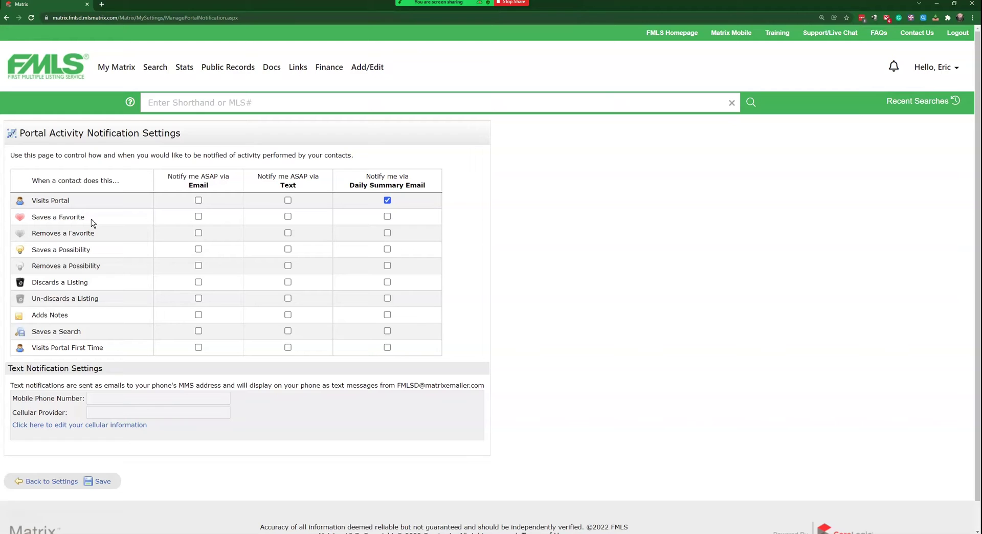
left_click(198, 232)
left_click(287, 233)
left_click(199, 232)
left_click(288, 233)
Step: Enable ASAP email, ASAP text and daily summary email notifications for when a contact saves a favorite
left_click(198, 216)
left_click(289, 218)
left_click(387, 217)
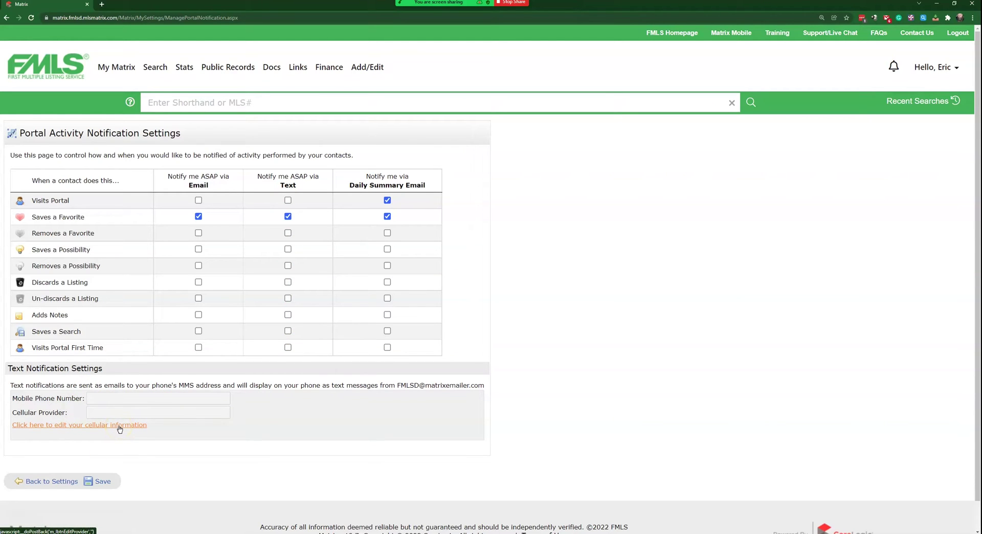
Step: Open the cellular information for editing and review the mobile number field and the available cellular providers
left_click(100, 429)
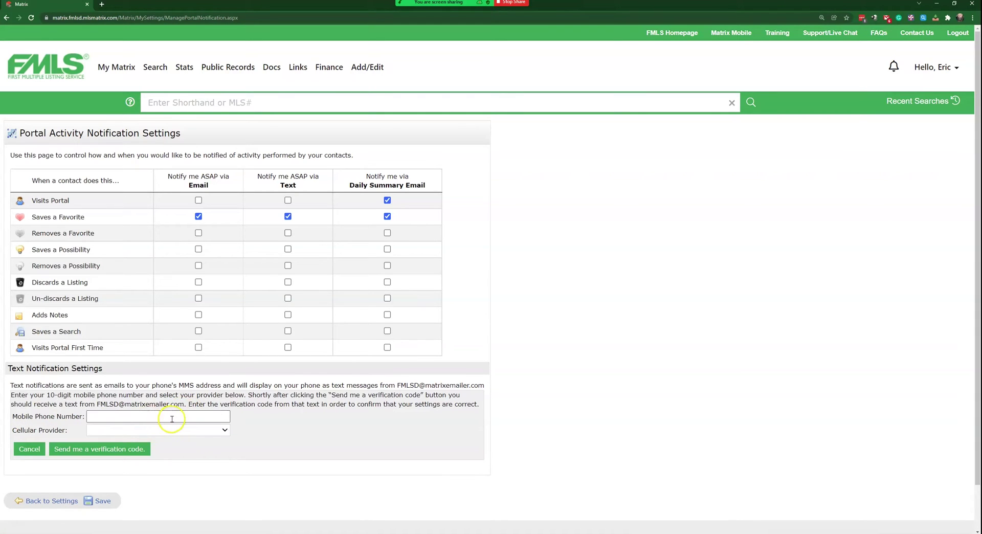
left_click(171, 418)
left_click(259, 421)
left_click(223, 430)
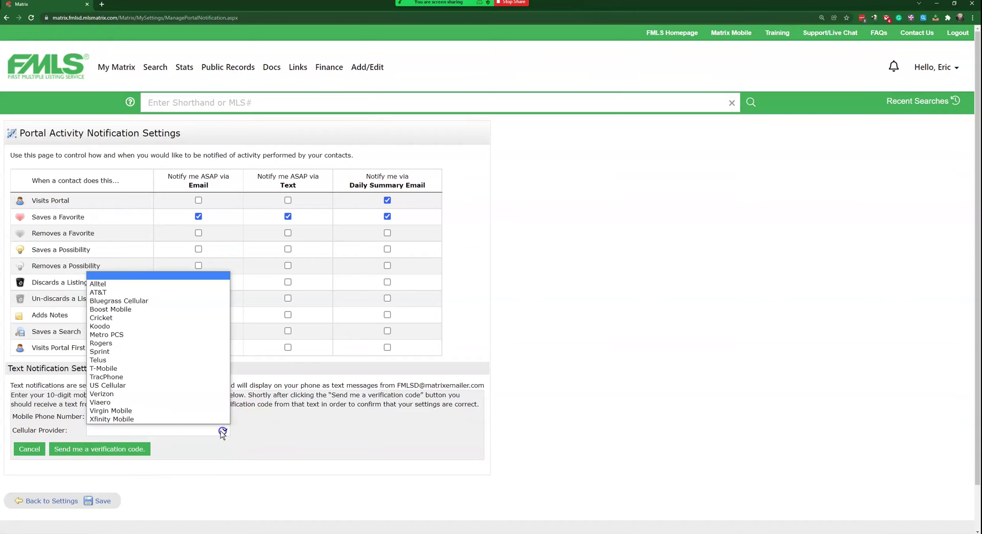
left_click(188, 351)
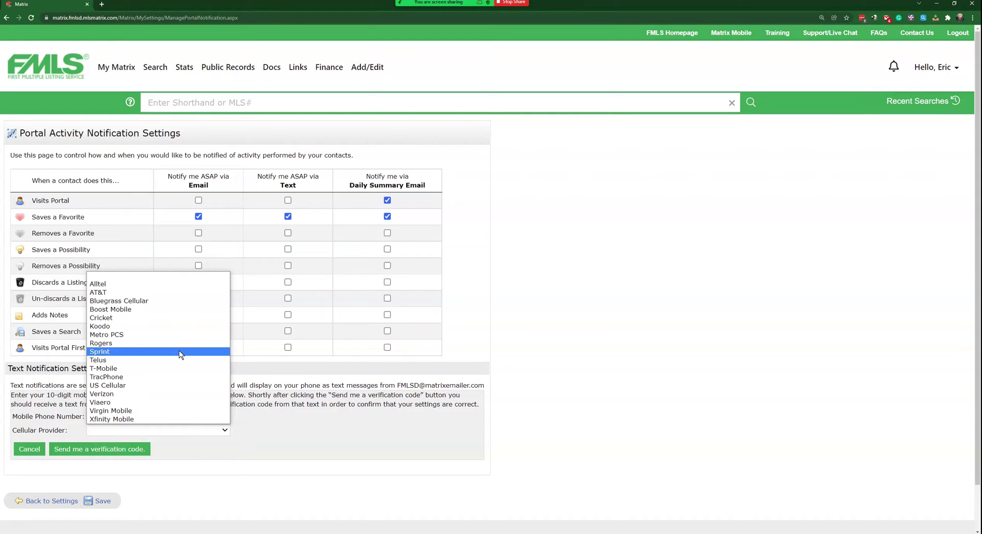
left_click(276, 412)
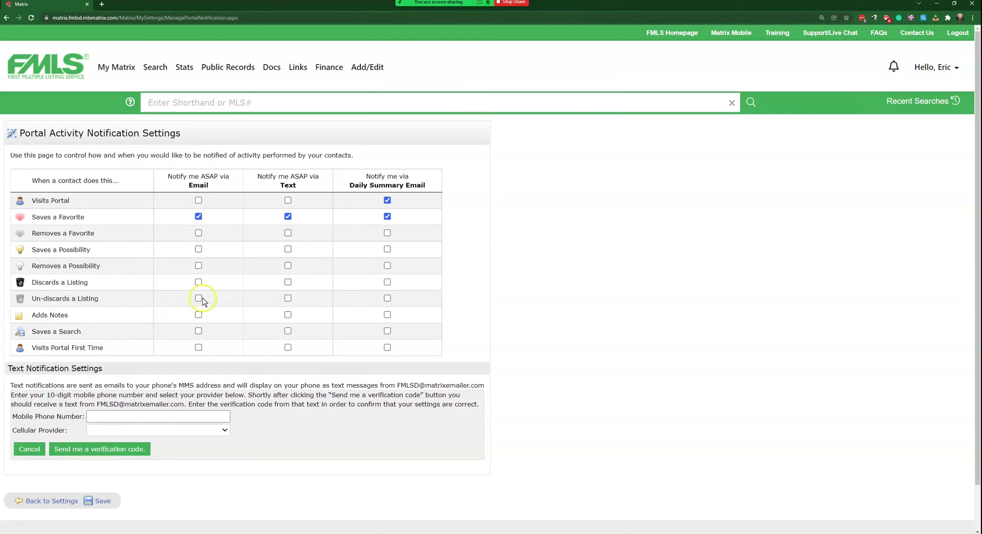
Step: Enable the ASAP email notification for when a contact adds notes
left_click_drag(73, 316, 31, 318)
left_click(105, 318)
left_click_drag(72, 316, 36, 314)
left_click(85, 324)
left_click_drag(71, 316, 39, 314)
left_click(66, 317)
left_click(199, 314)
Step: Switch to the OneHome presentation and advance through the slides on client opt-in for text messages
key("alt+Tab")
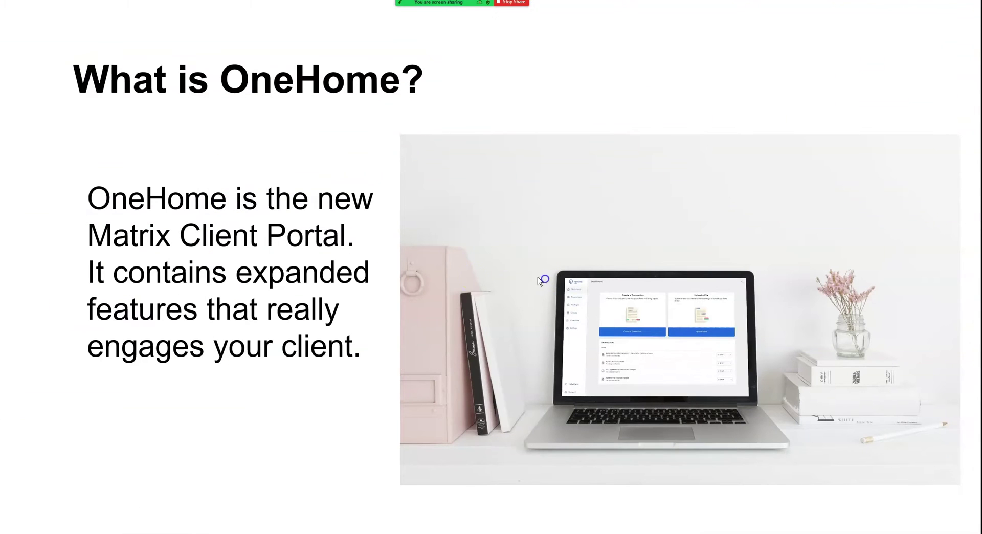
left_click(467, 279)
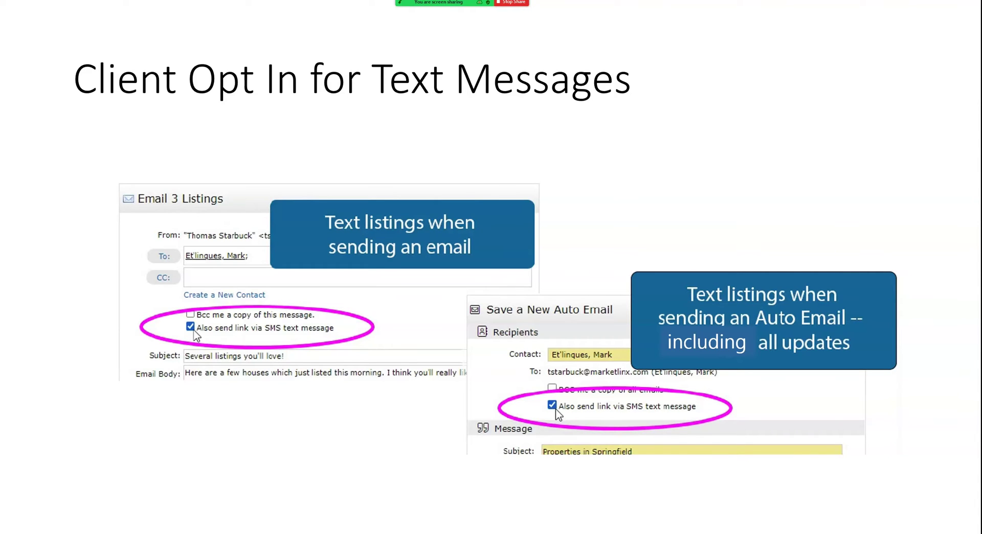
key("Right")
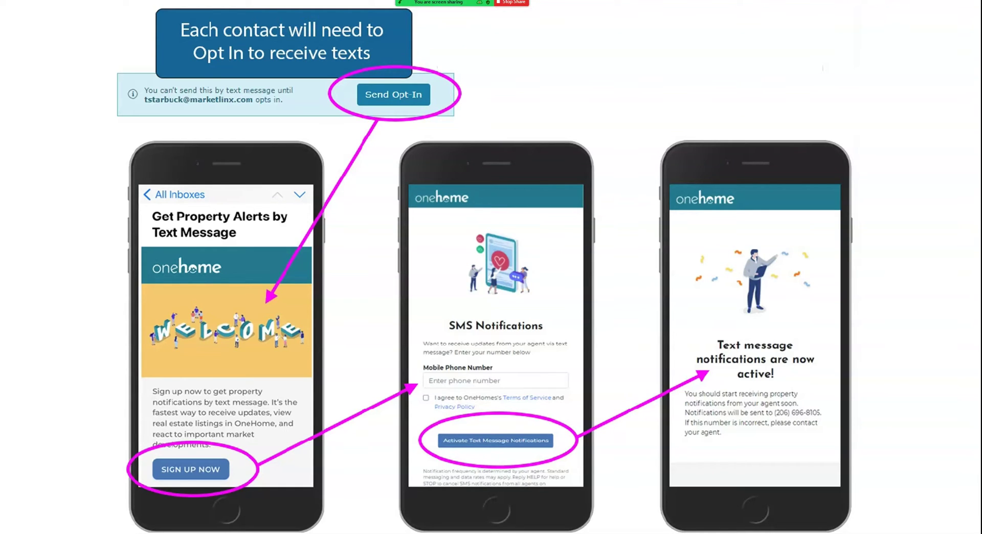
Step: Switch to the browser window with the OneHome client portal and maximize it
key("alt+Tab")
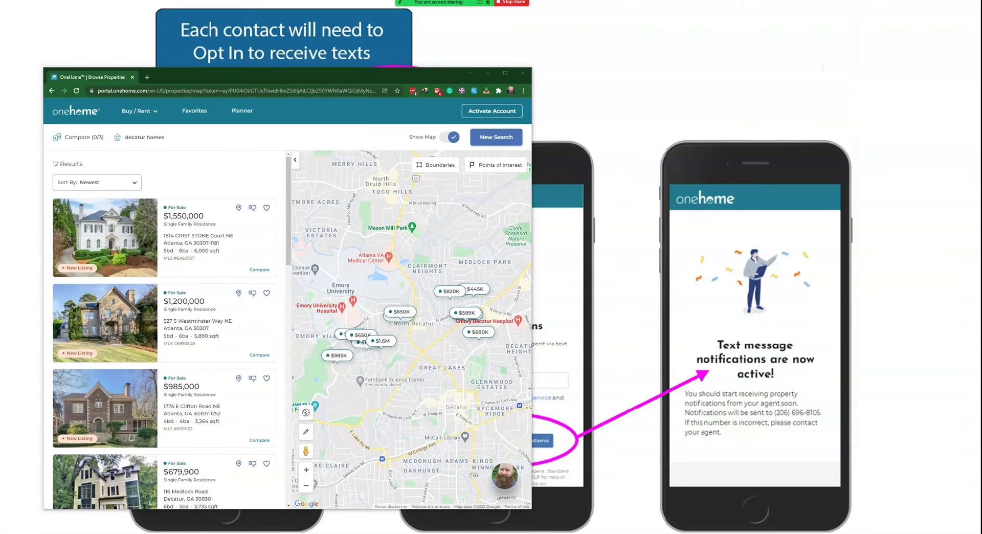
double_click(398, 73)
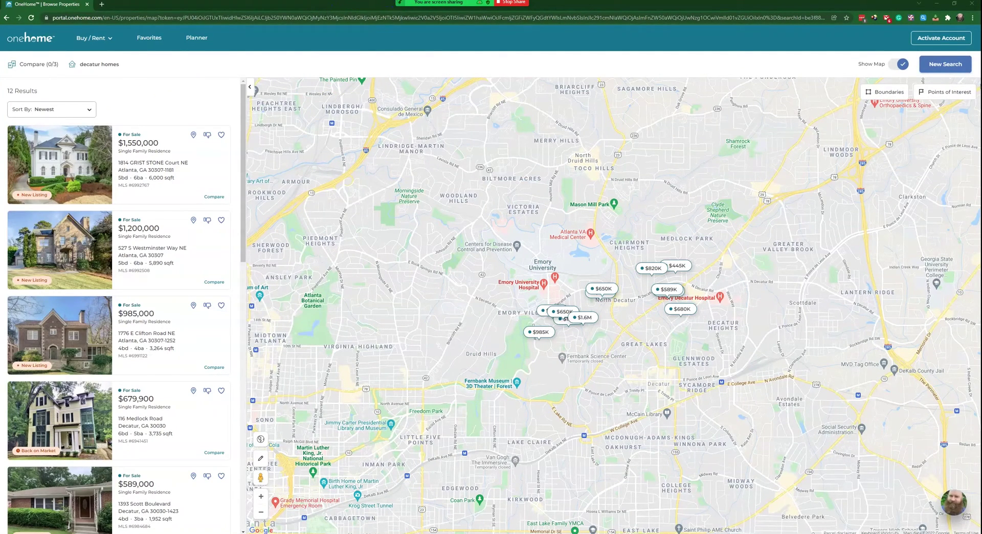
Step: Circle the Activate Account option with a red screen annotation and close the annotation tools
mouse_move(439, 4)
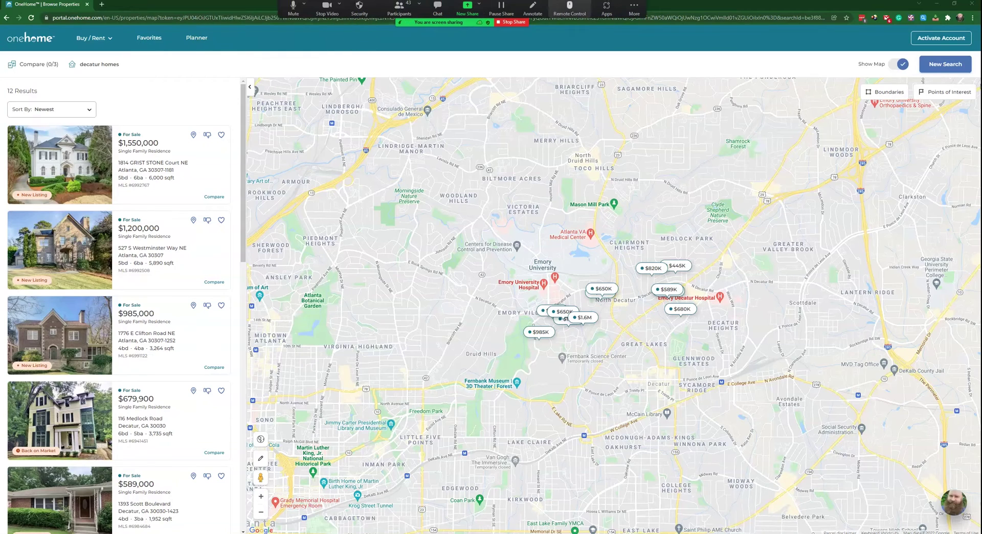
left_click(532, 7)
mouse_move(899, 46)
left_mouse_down()
mouse_move(974, 56)
mouse_move(895, 40)
mouse_move(925, 51)
left_mouse_up()
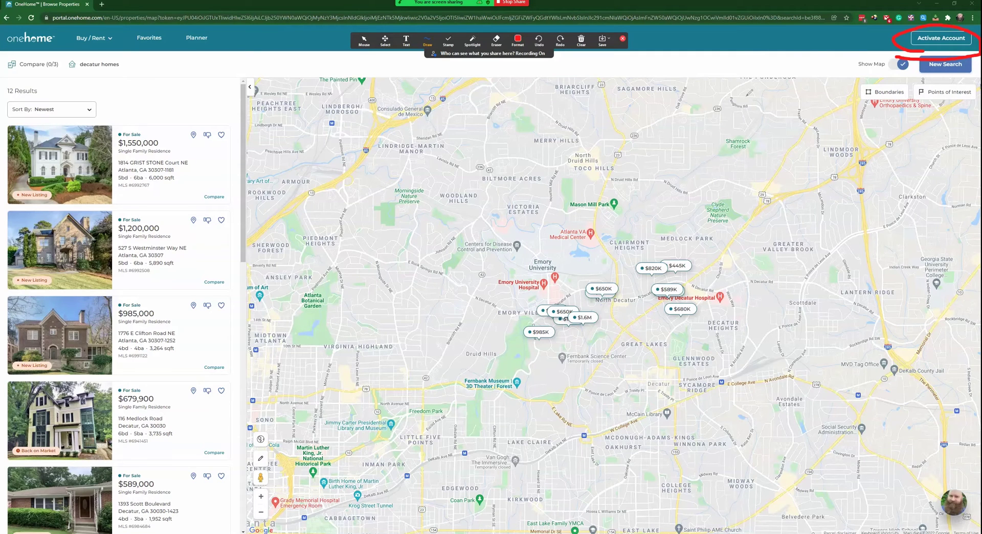
left_click(622, 39)
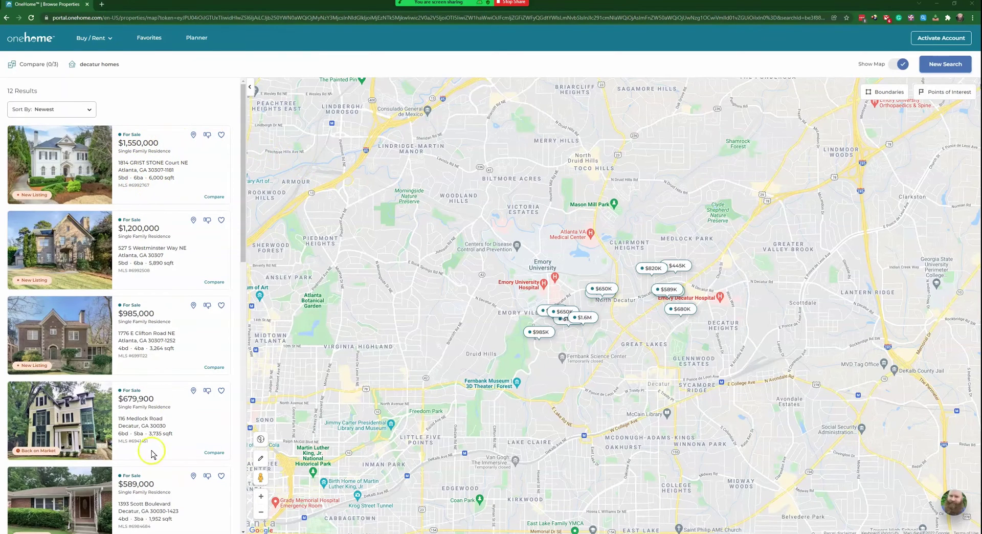
Step: Try to mark the $1,550,000 listing as a favorite and proceed to the account activation form
left_click(196, 136)
left_click(220, 135)
left_click(220, 136)
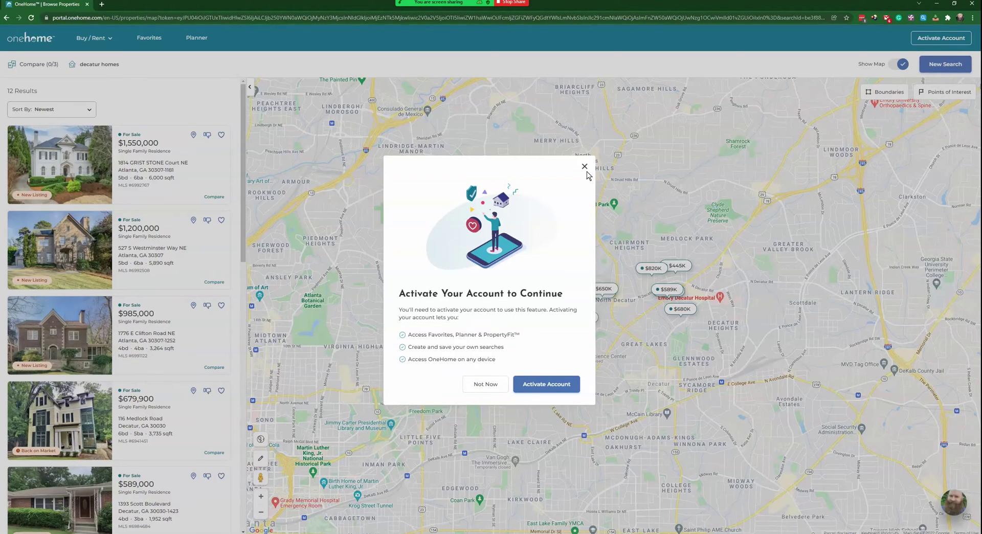
left_click(473, 162)
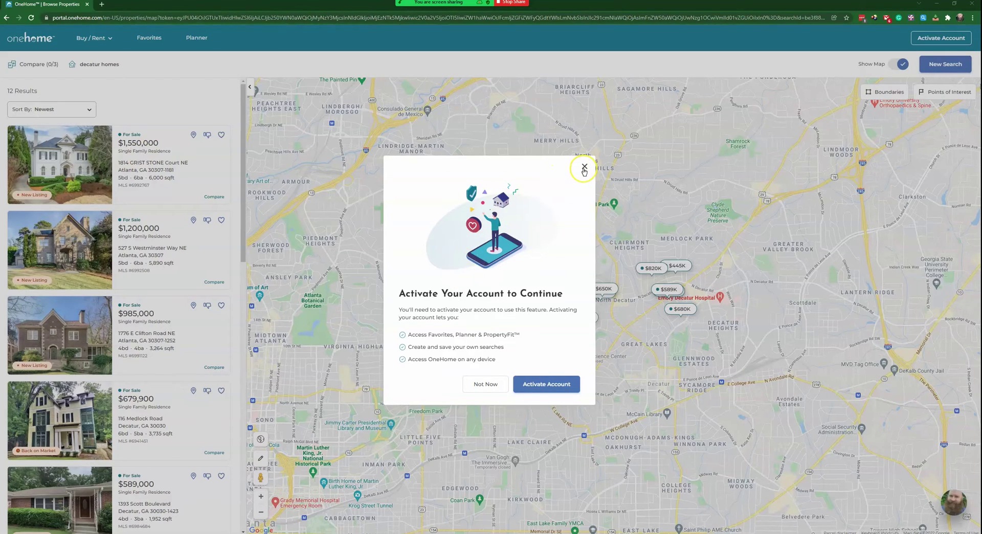
left_click(540, 385)
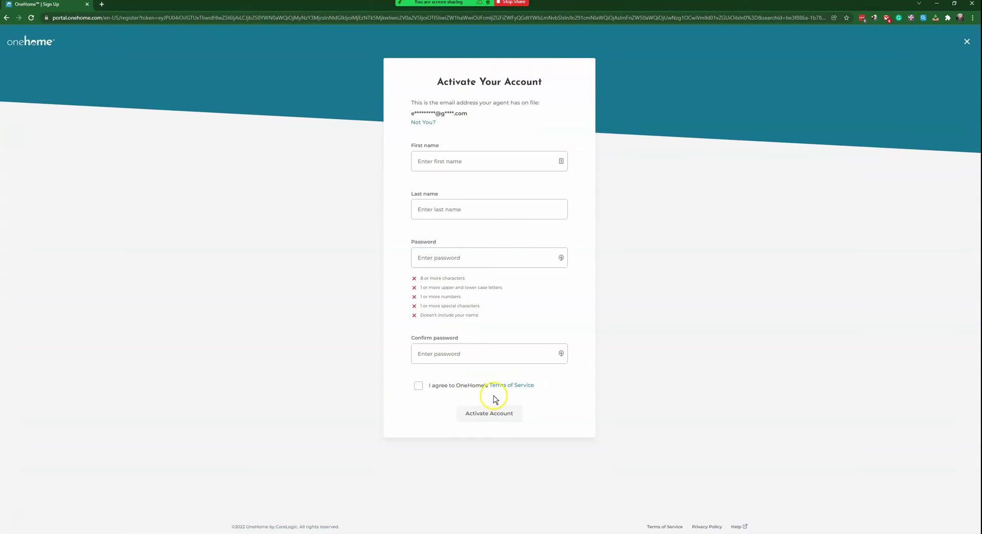
Step: Review the email on file, name and password fields of the activation form, and return to the property results
left_click_drag(467, 113, 406, 114)
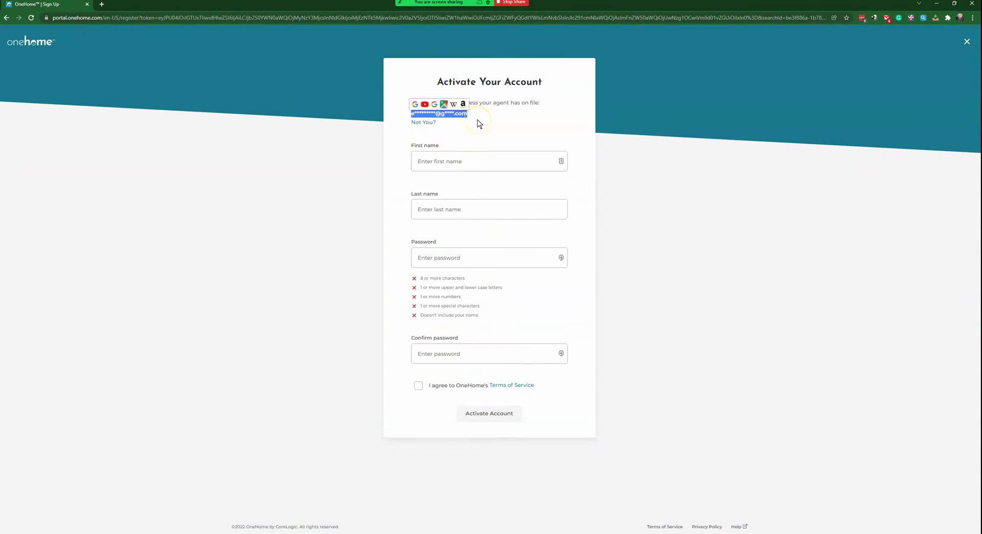
left_click(475, 120)
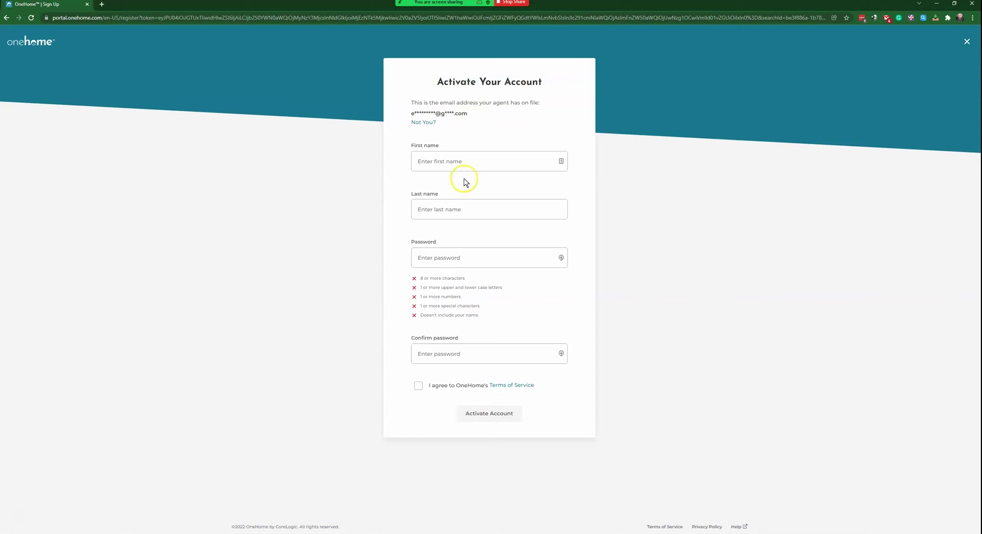
left_click(459, 162)
left_click(438, 333)
left_click(6, 19)
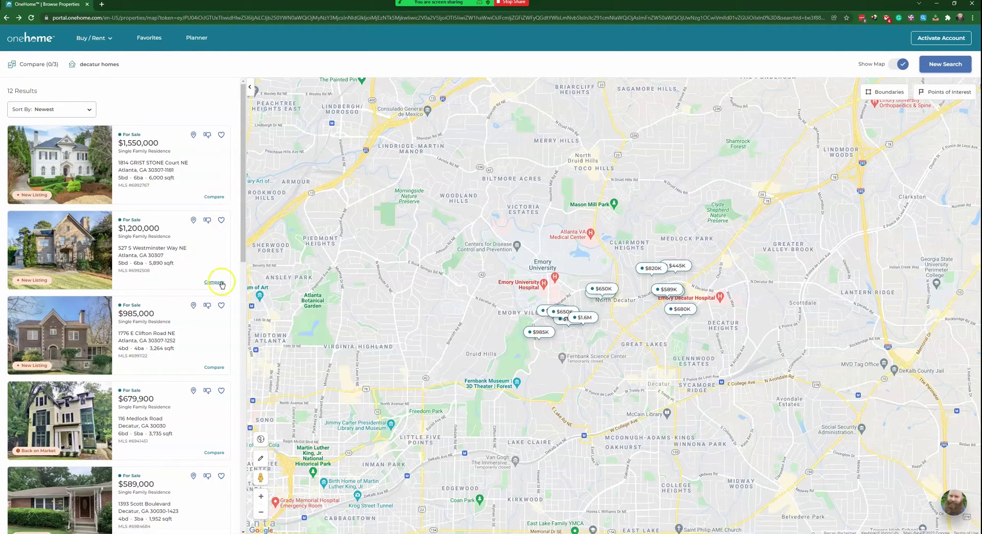
Step: Add the $1,550,000, $1,200,000 and $985,000 listings to the comparison and open it
left_click(221, 196)
left_click(214, 282)
left_click(218, 366)
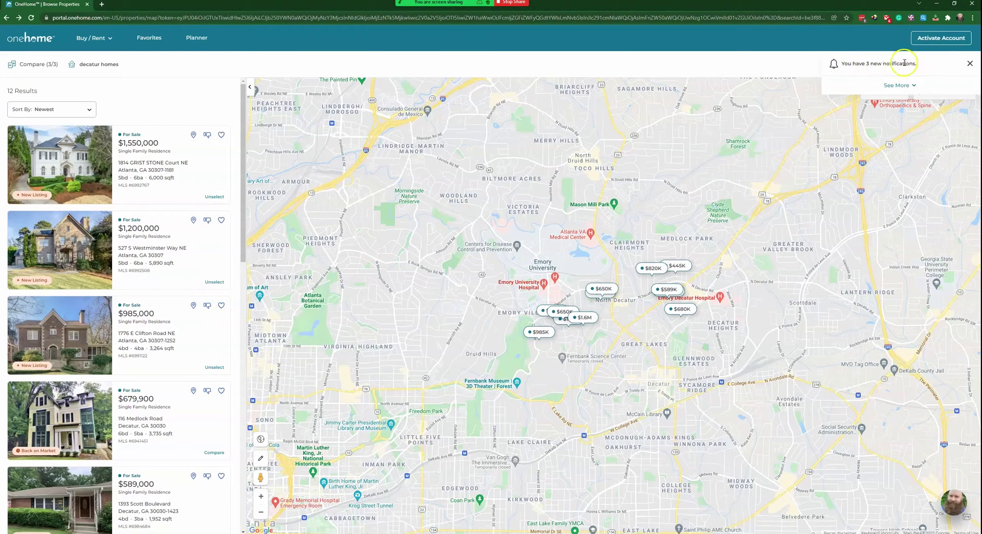
left_click(898, 85)
left_click(896, 148)
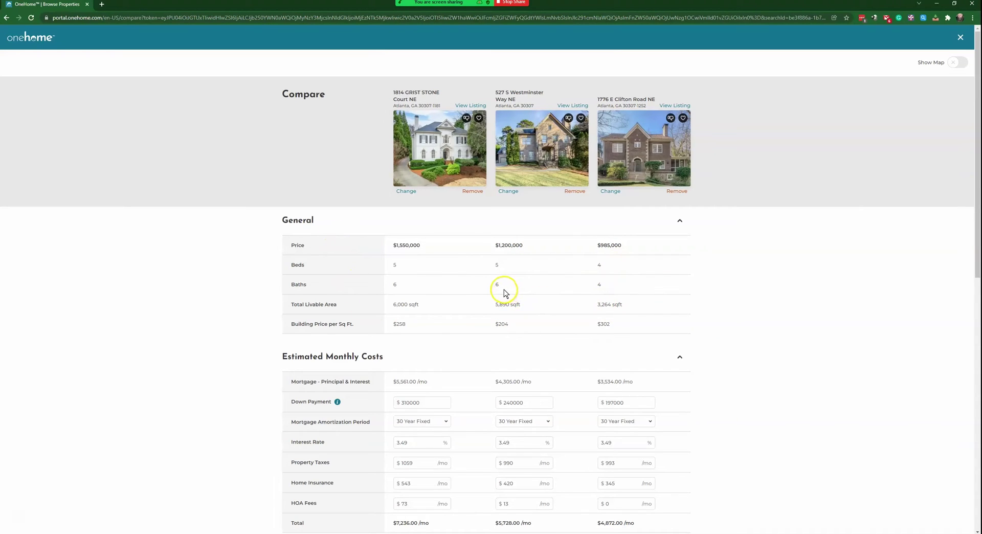
Step: Examine the compared homes' monthly costs, features and photos, and expand Property Details to review the interior and exterior data
scroll(446, 312, "down", 3)
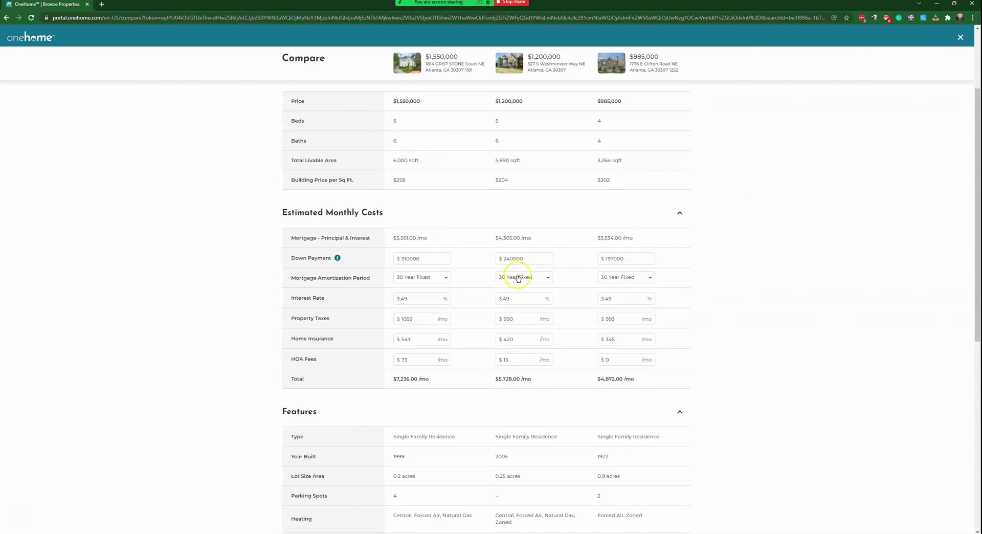
scroll(514, 287, "down", 5)
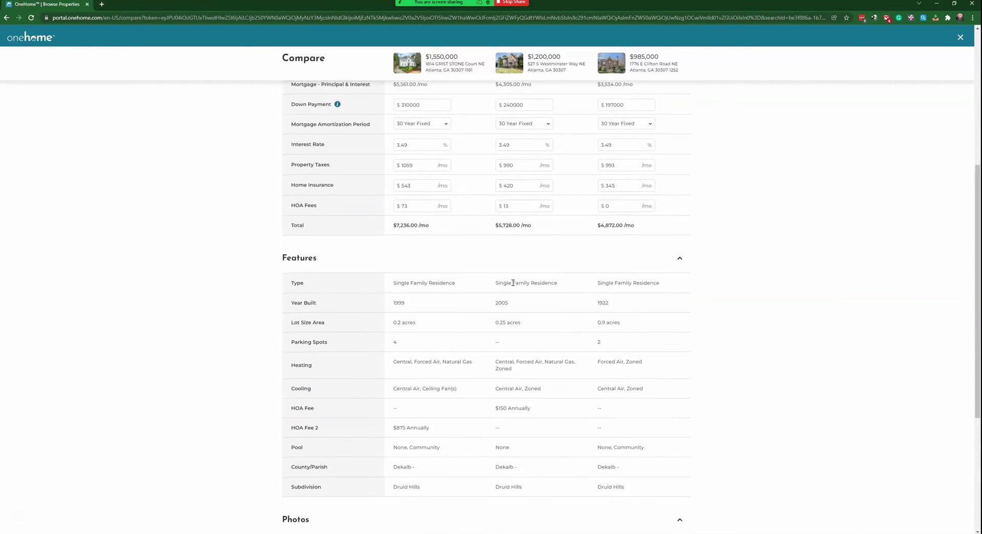
scroll(406, 319, "down", 3)
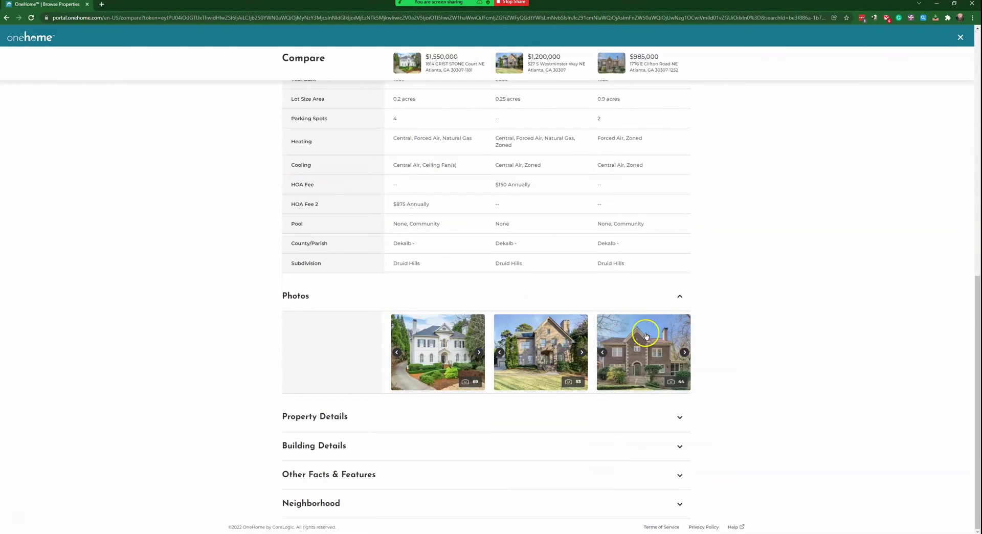
left_click(323, 414)
scroll(394, 358, "down", 4)
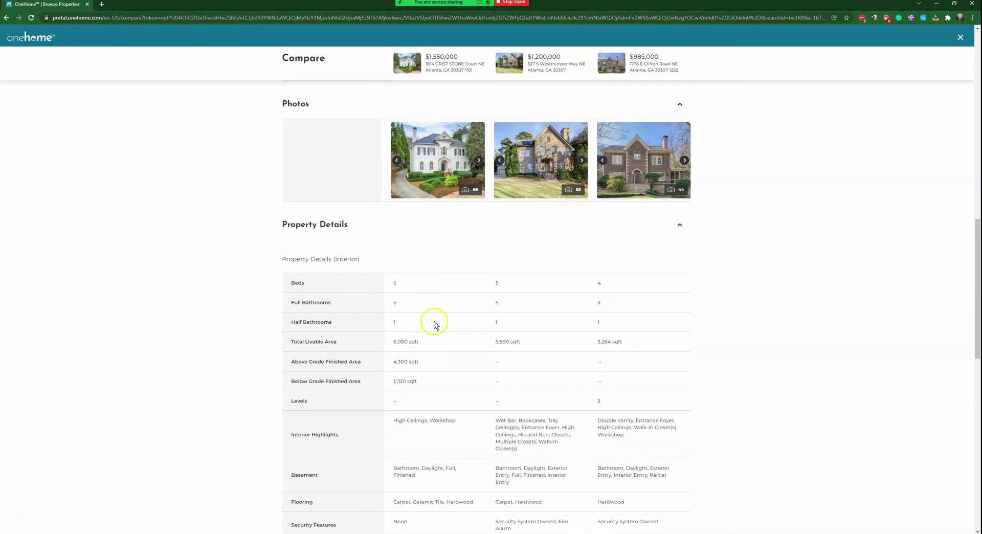
scroll(431, 323, "down", 2)
scroll(430, 320, "down", 8)
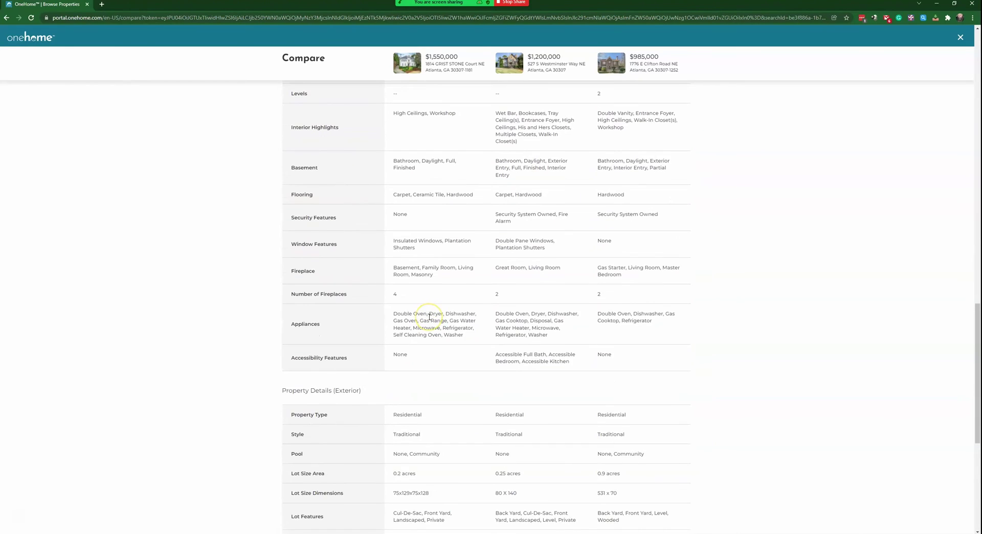
scroll(429, 316, "down", 3)
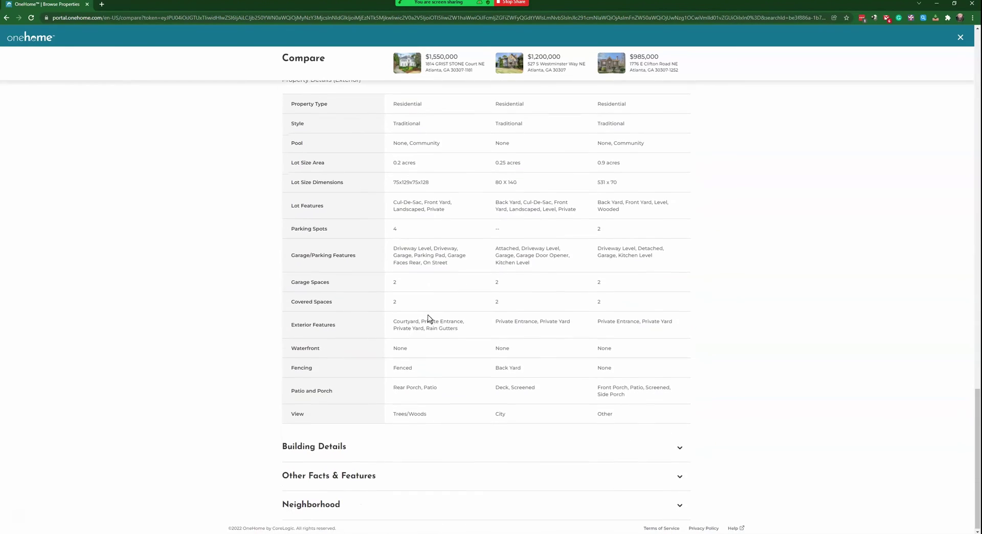
Step: Expand Building Details and review the utilities, construction and homeowners association data of the compared homes
left_click(350, 449)
scroll(429, 373, "down", 8)
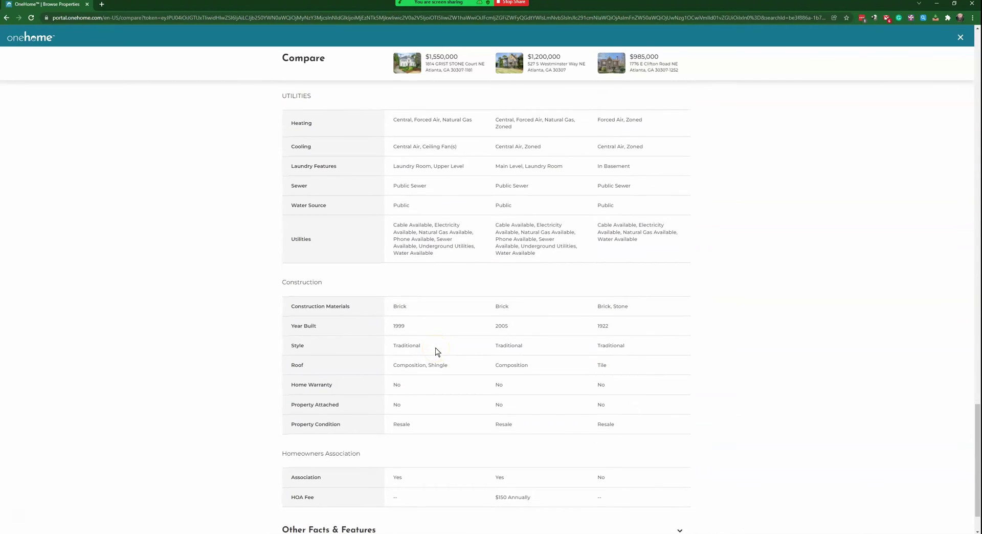
left_click(544, 347)
scroll(535, 344, "down", 1)
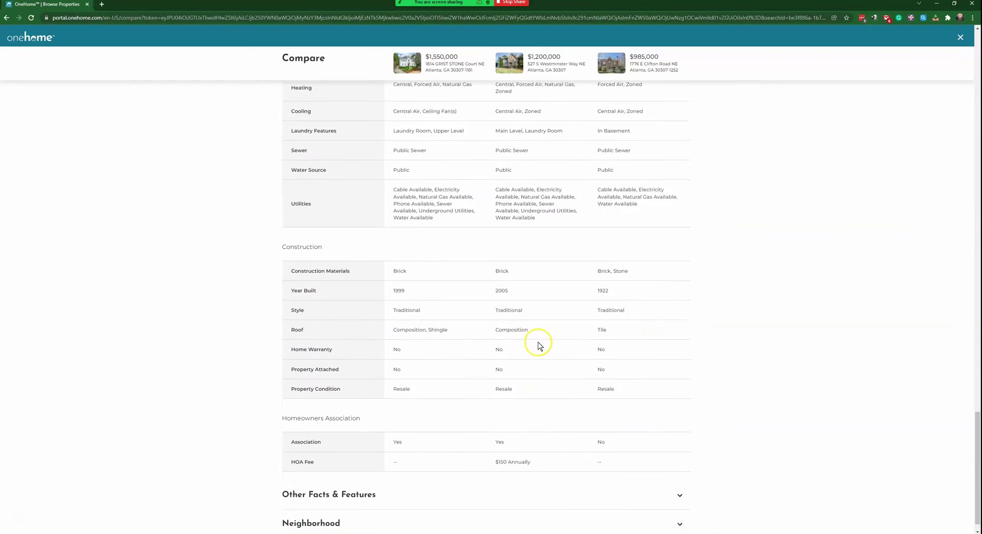
left_click(463, 431)
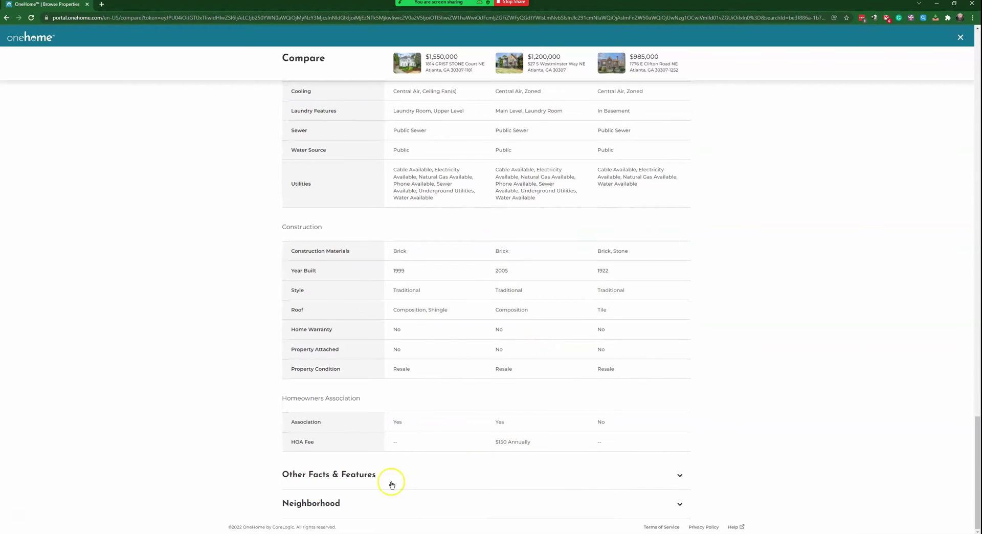
Step: Expand Other Facts & Features and review the nearby schools and other listing facts
left_click(352, 475)
scroll(479, 446, "down", 4)
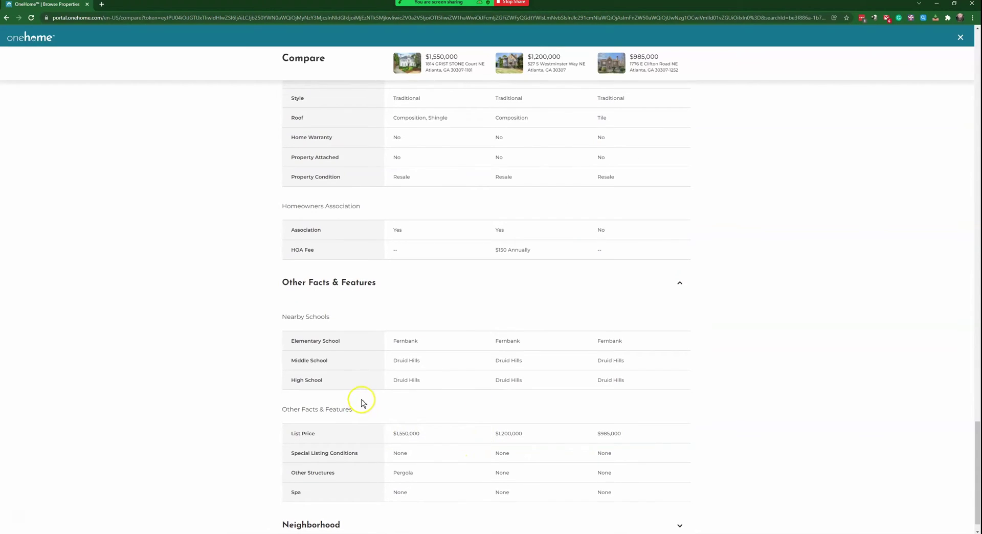
scroll(361, 402, "down", 1)
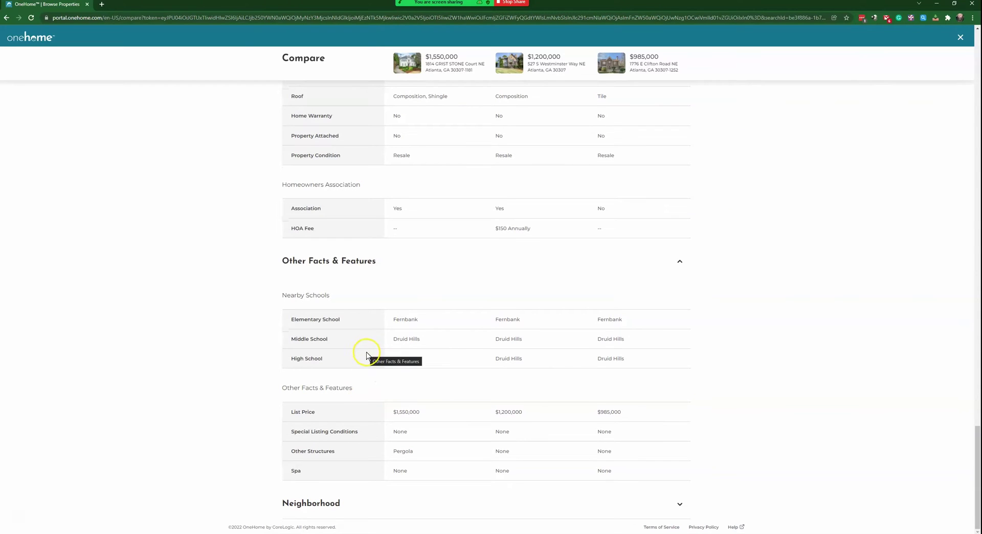
Step: Expand Neighborhood to review the compared homes' walk, bike and transit scores, and close the comparison
left_click(321, 503)
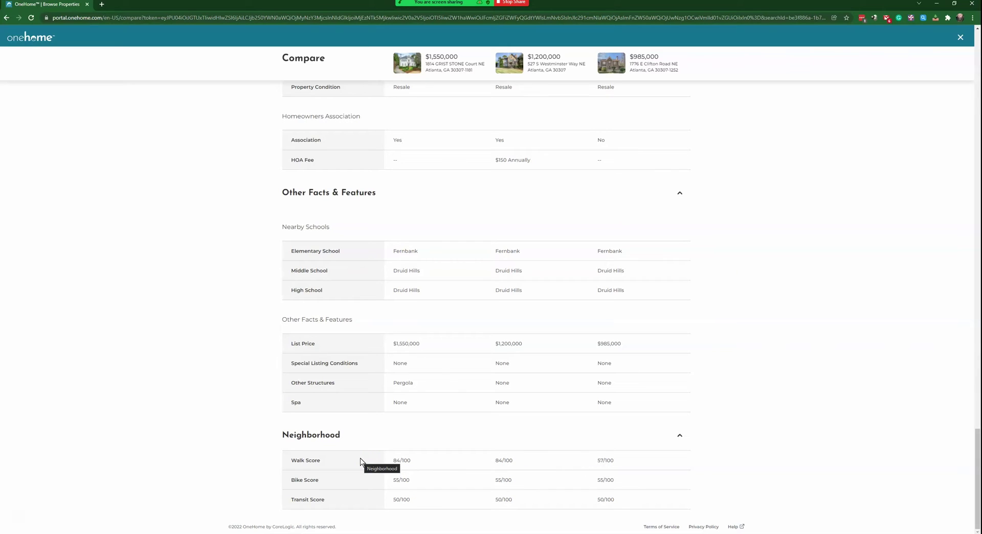
scroll(441, 250, "up", 15)
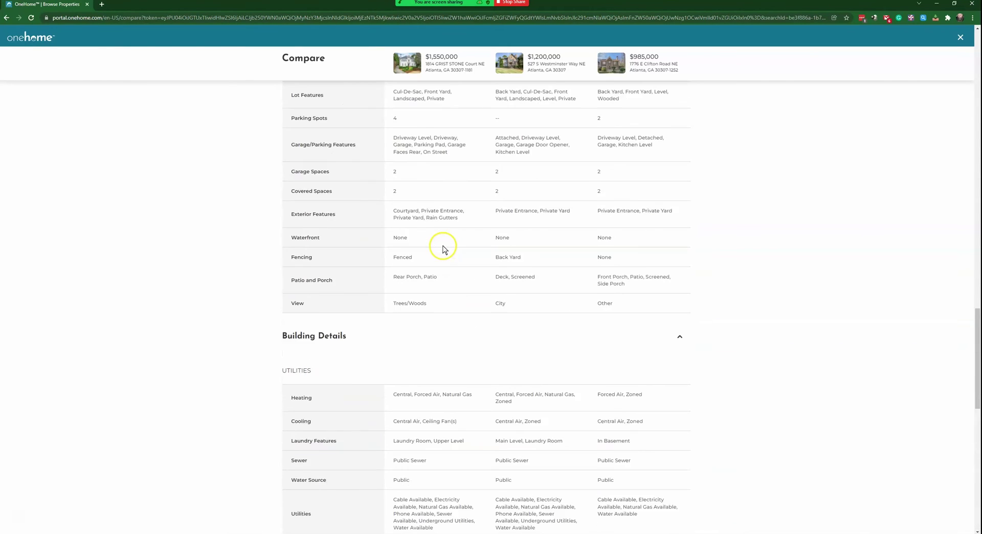
scroll(440, 250, "up", 15)
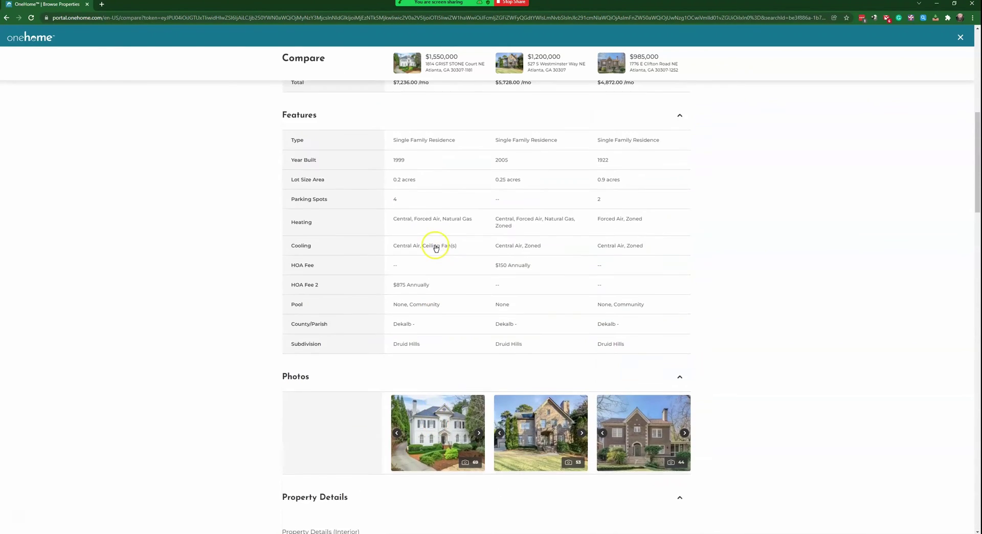
scroll(434, 249, "up", 5)
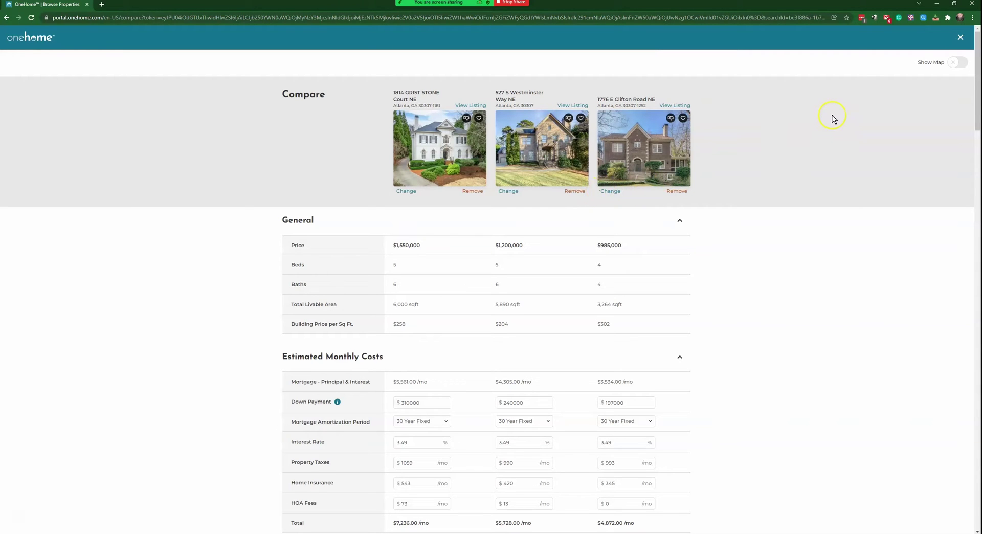
left_click(959, 38)
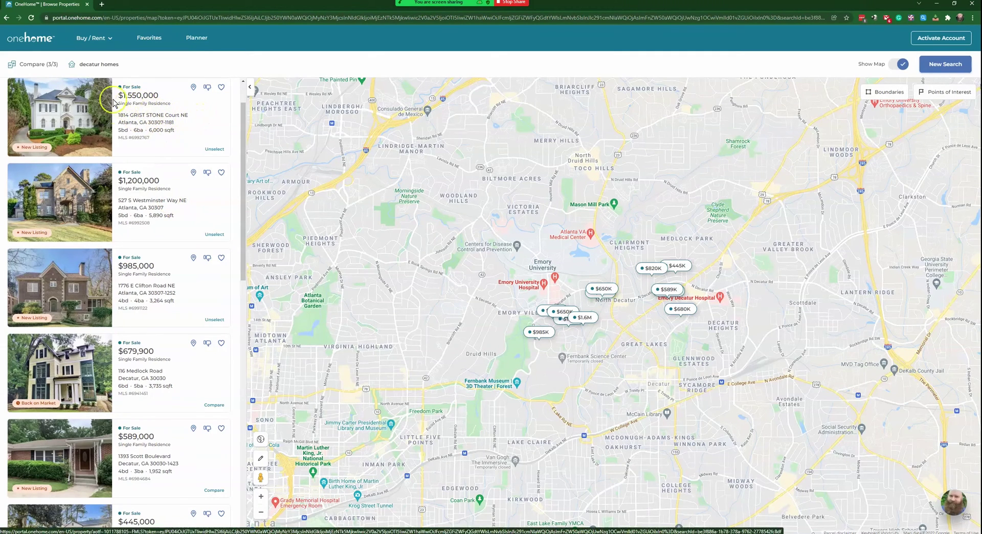
Step: Open the $1,550,000 listing and examine its monthly cost breakdown, including the mortgage and home insurance details
left_click(140, 118)
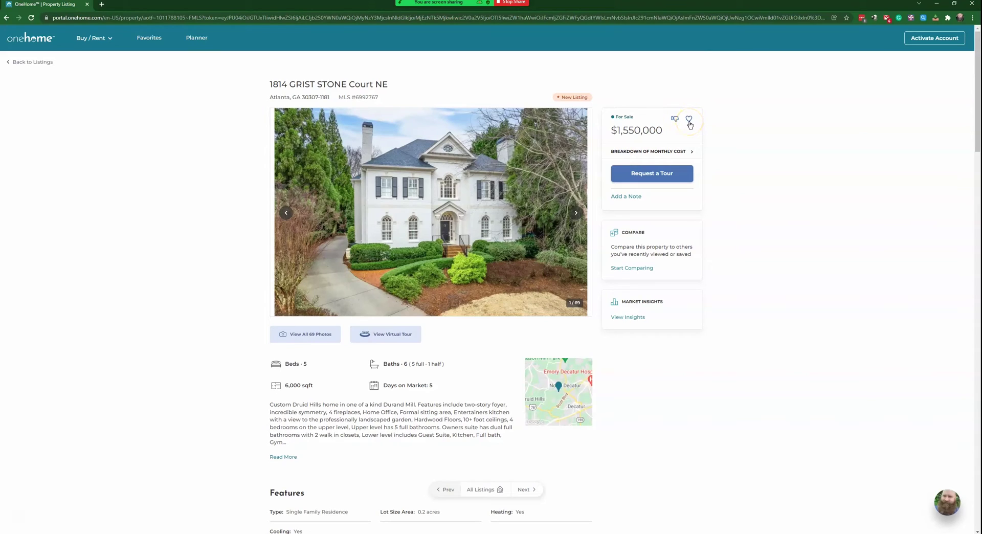
left_click(635, 154)
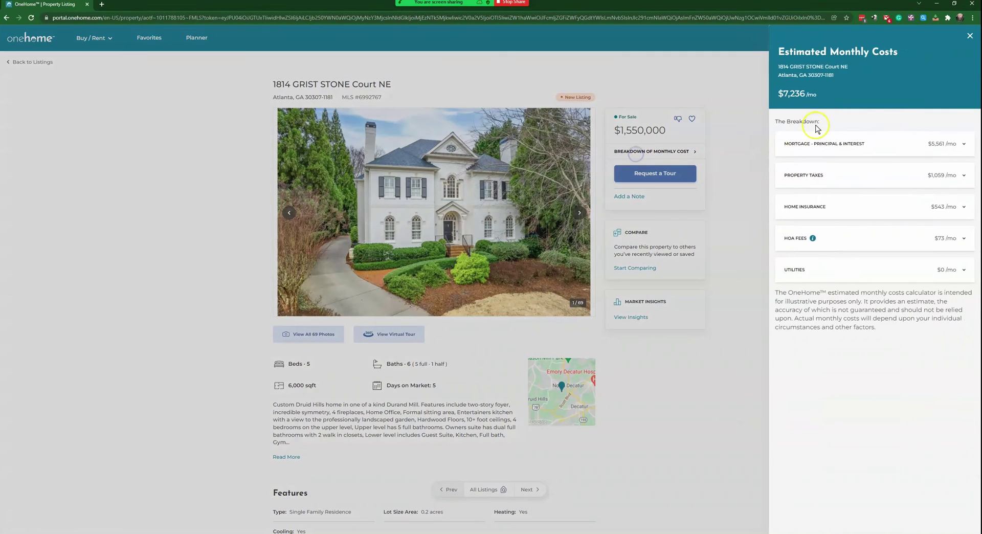
left_click(830, 147)
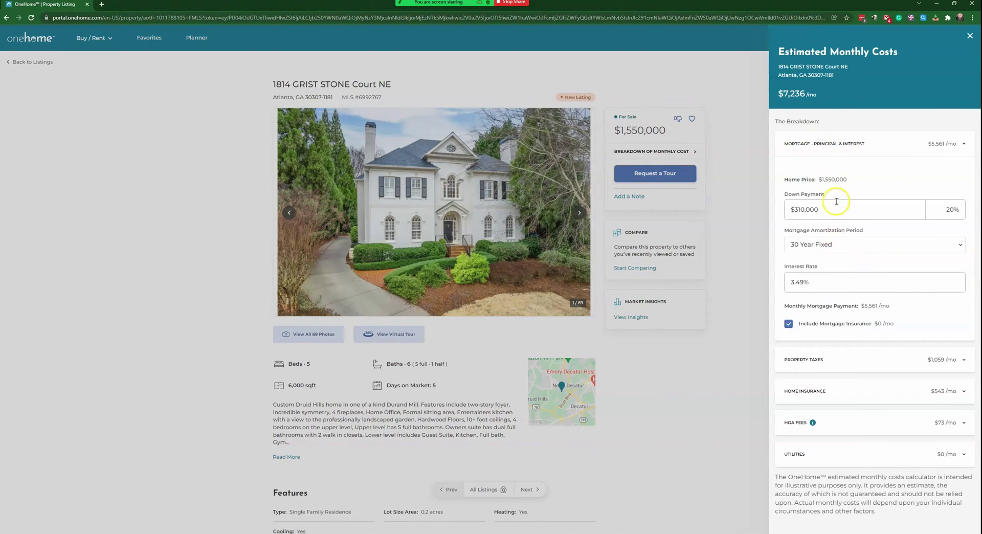
left_click(826, 153)
left_click(822, 208)
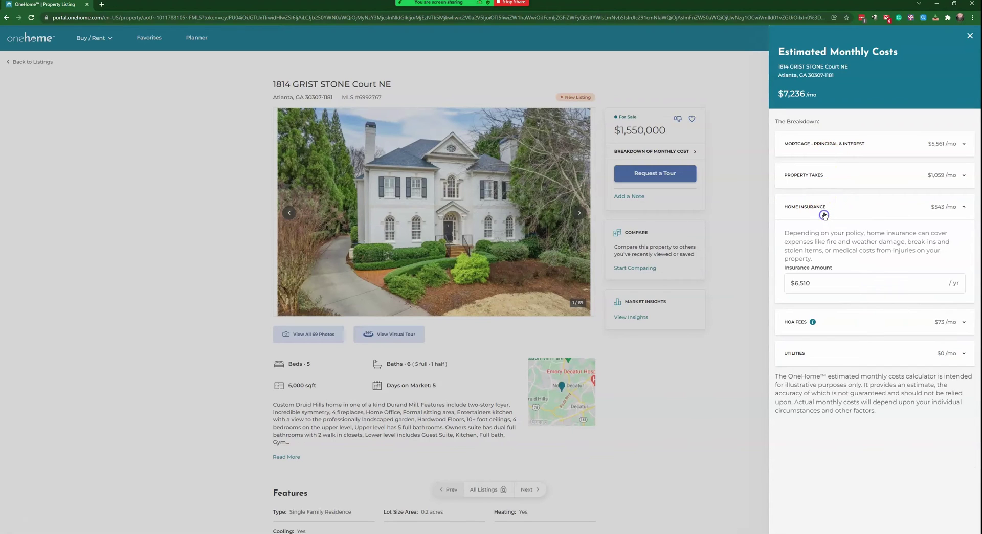
left_click(825, 208)
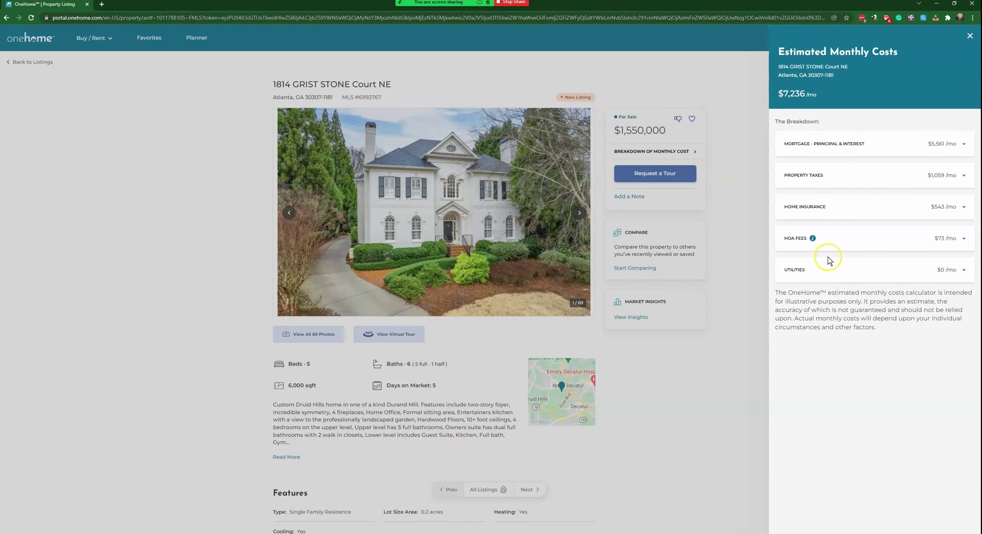
left_click(965, 38)
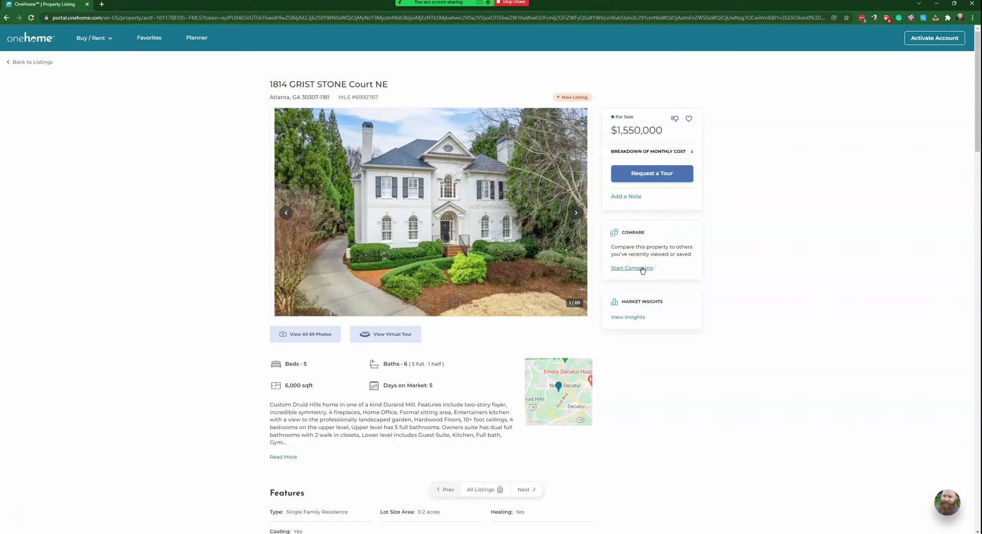
Step: View the listing's market insights, examining the area's price trends, demographics and the available demographic breakdown categories
left_click(632, 319)
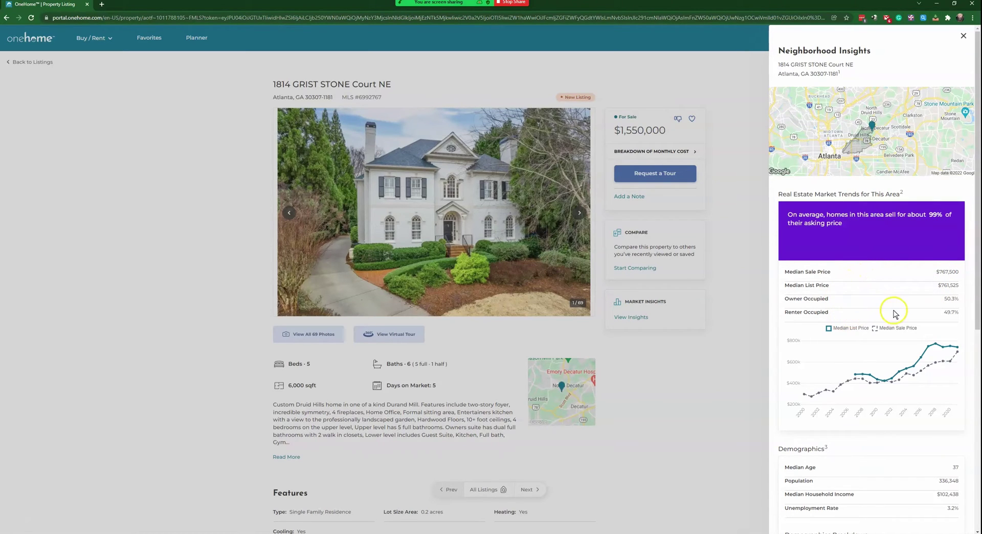
scroll(889, 305, "down", 2)
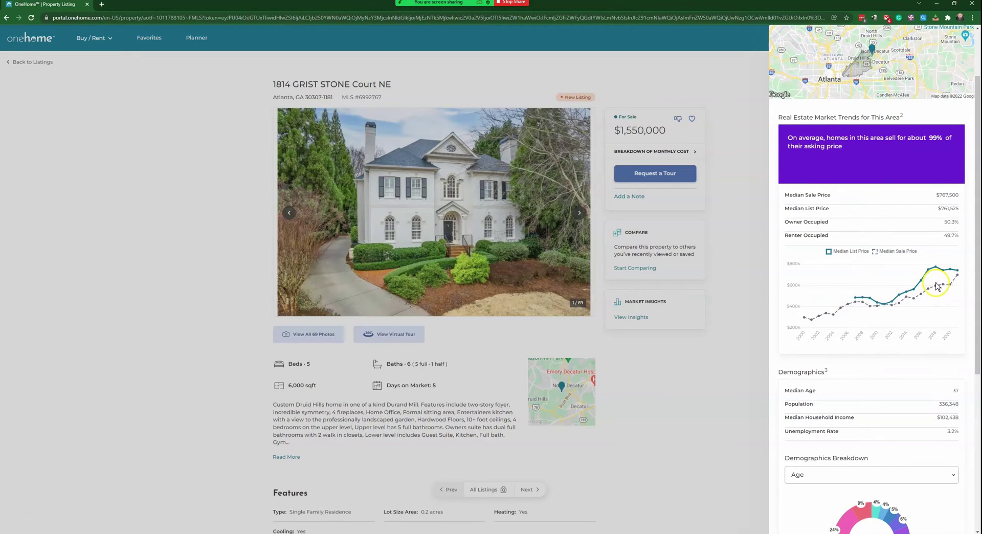
scroll(843, 245, "down", 3)
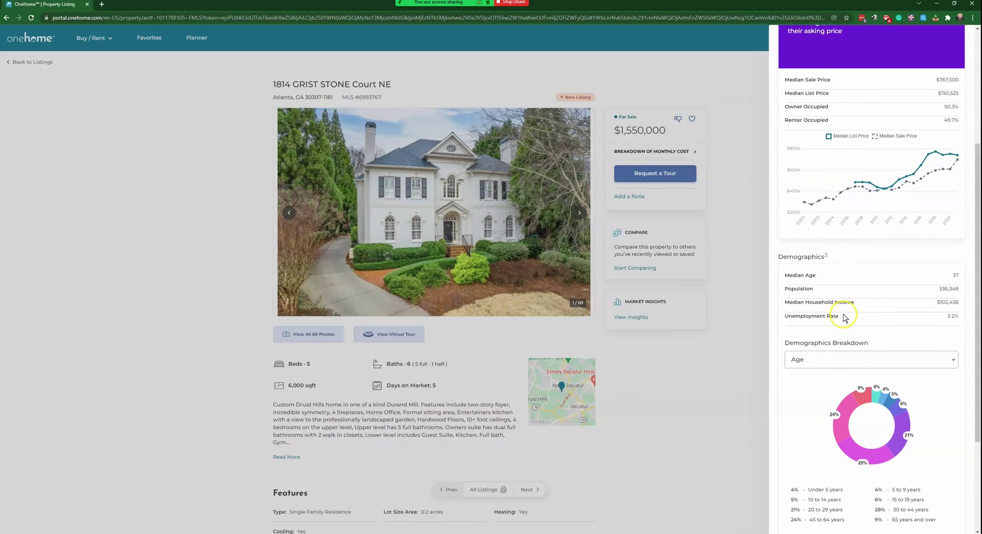
scroll(844, 314, "down", 2)
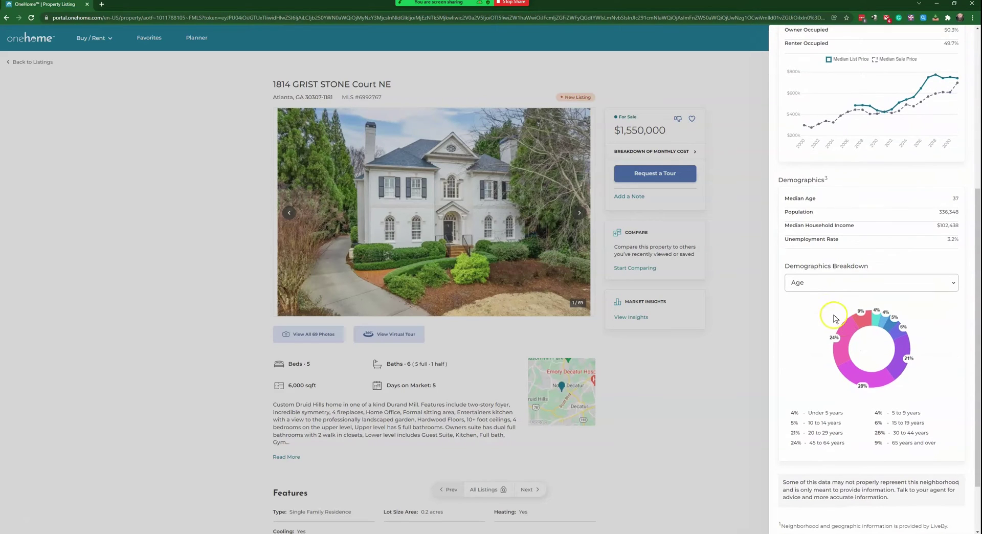
left_click(831, 285)
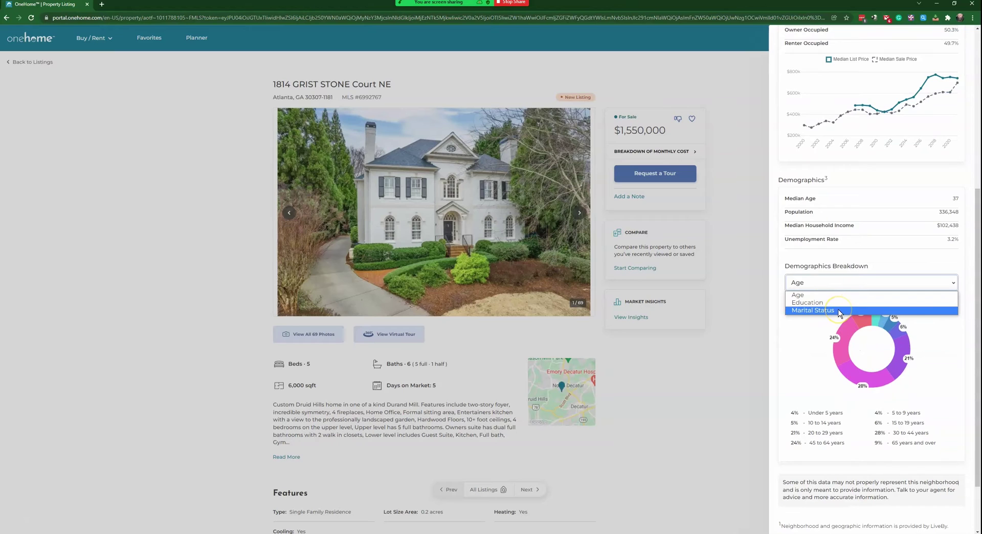
left_click(805, 334)
scroll(804, 338, "down", 2)
left_click(800, 325)
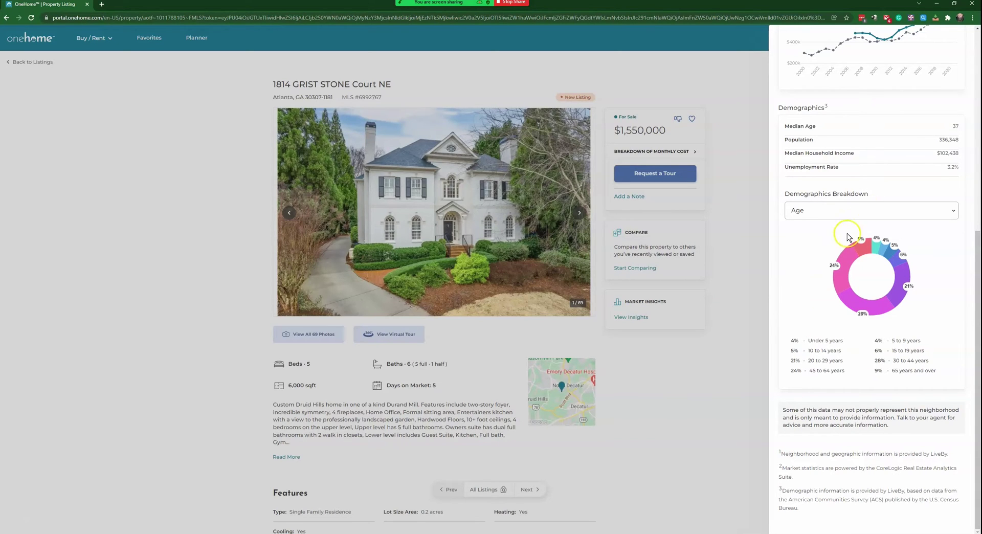
left_click(761, 216)
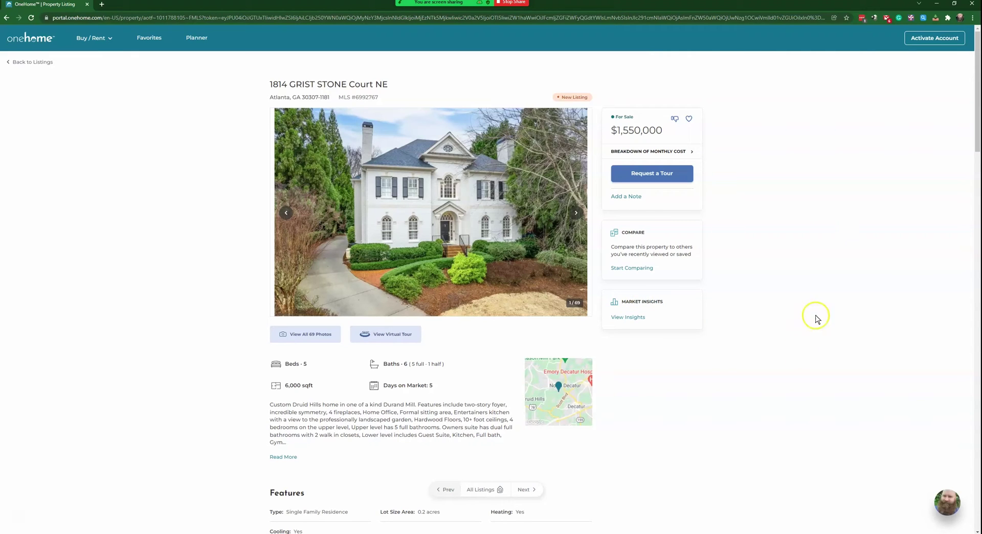
Step: Browse the listing's photos, view the full gallery and enlarge photo 20 of the kitchen island
left_click(575, 213)
left_click(575, 213)
left_click(575, 212)
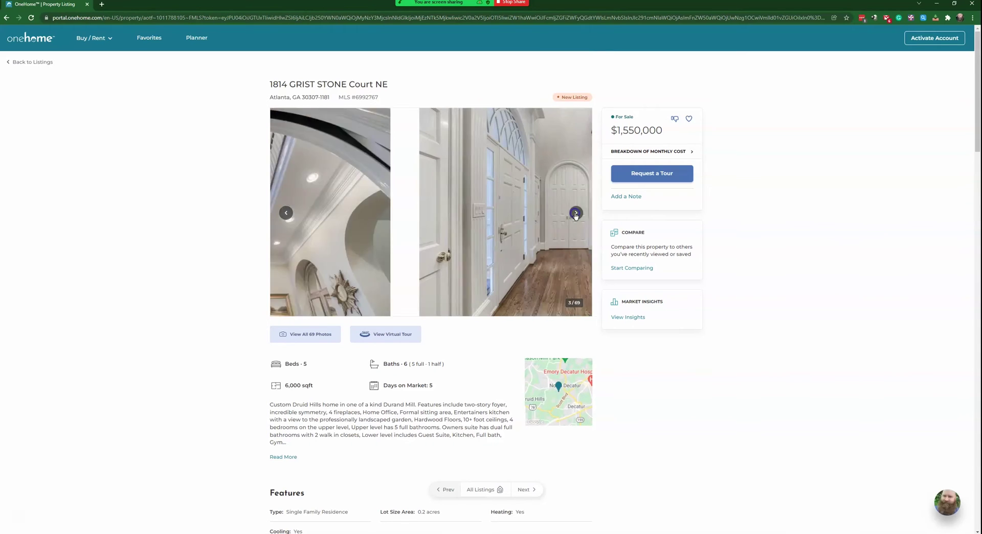
left_click(311, 335)
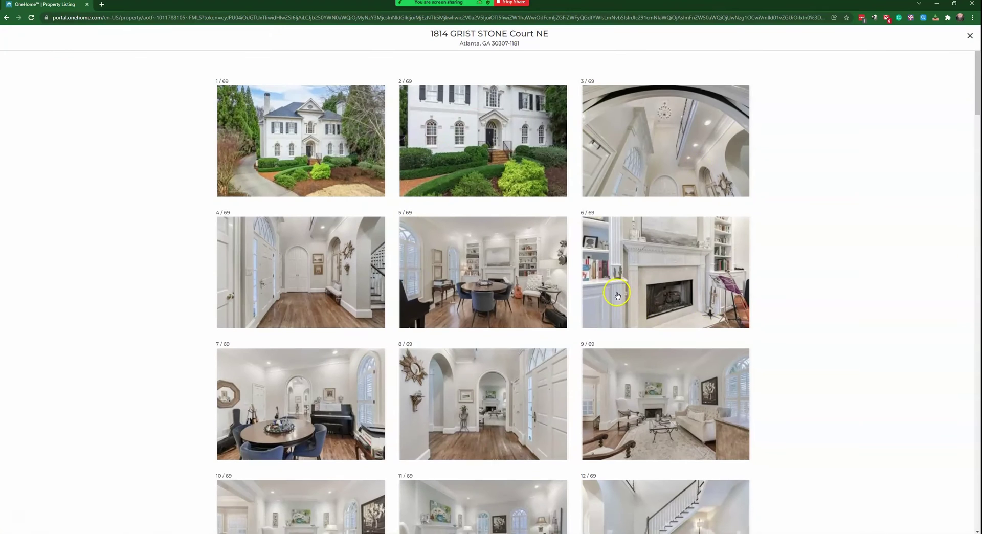
scroll(624, 301, "down", 13)
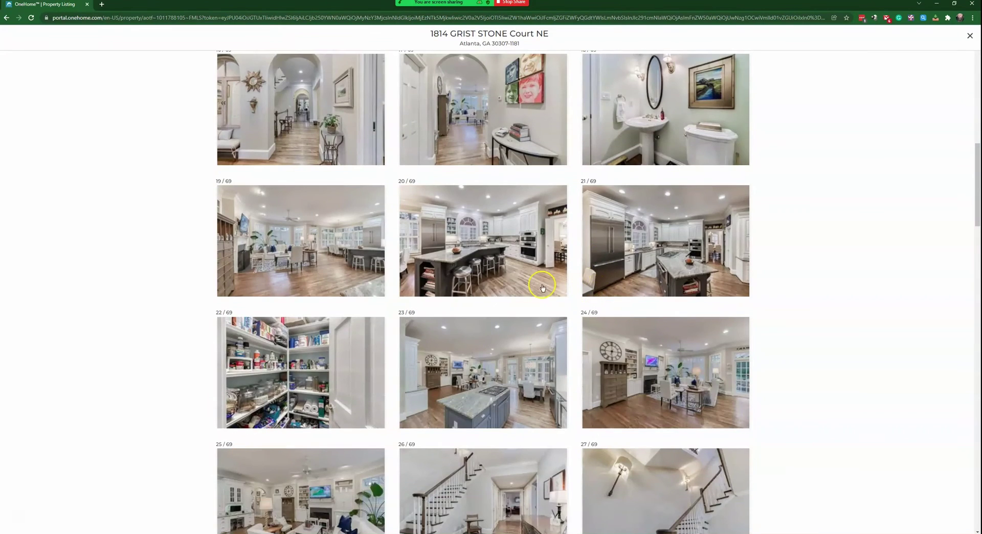
left_click(471, 248)
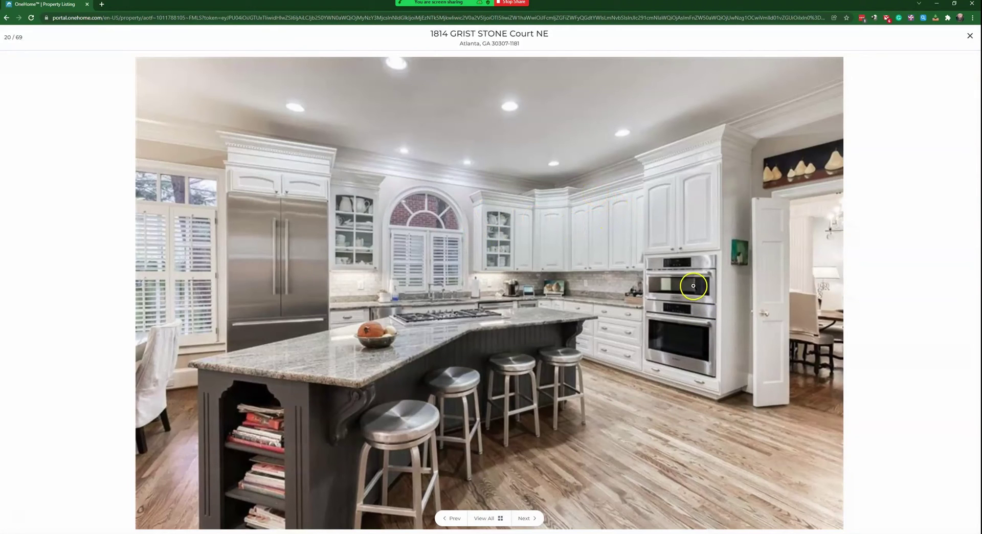
left_click(969, 36)
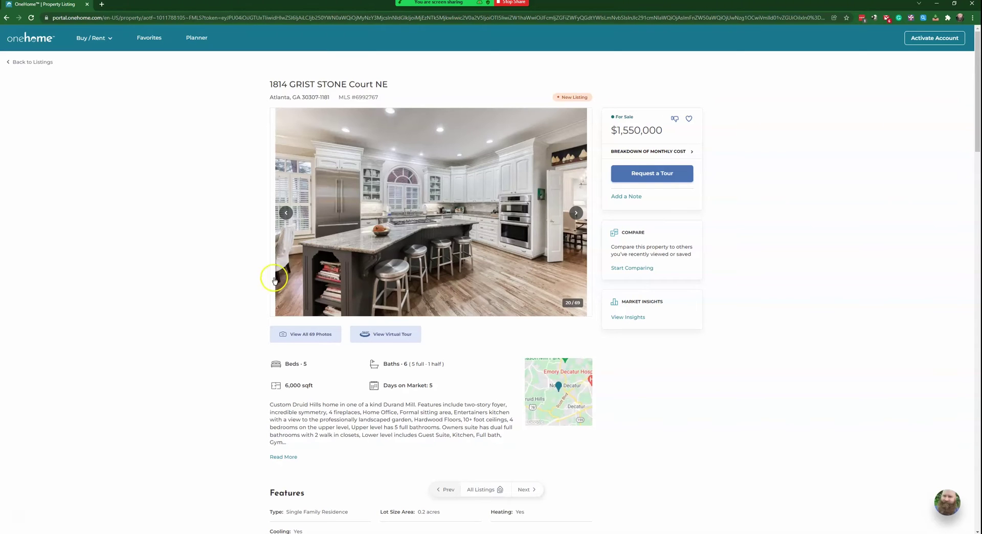
Step: Examine the listing's description and features, and expand Property Details to review the interior, exterior and room data
scroll(225, 222, "down", 3)
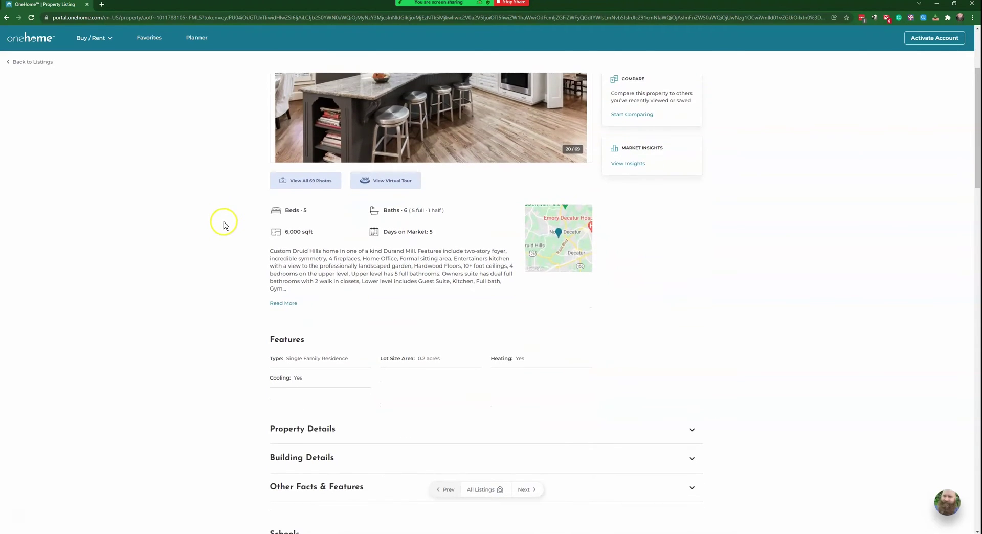
scroll(225, 227, "down", 2)
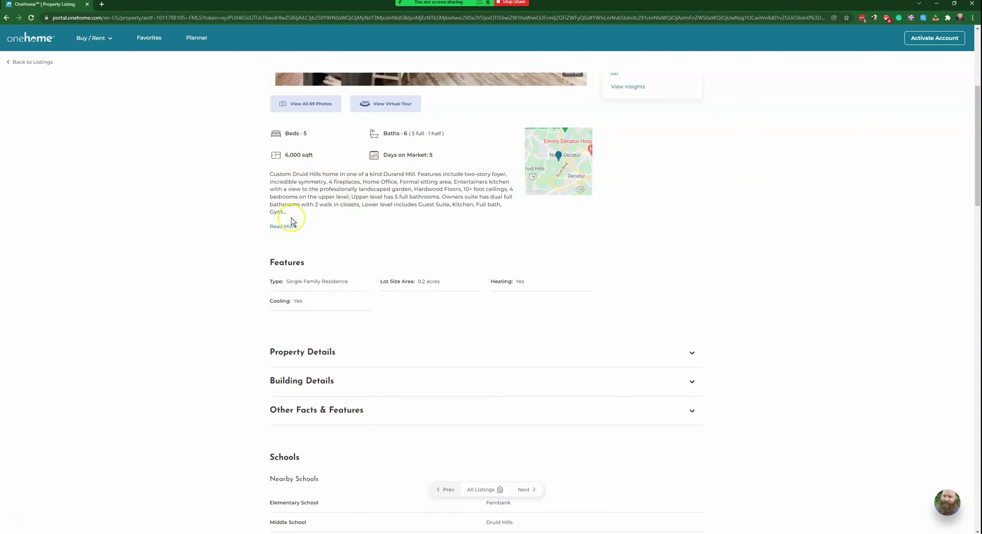
scroll(342, 265, "down", 2)
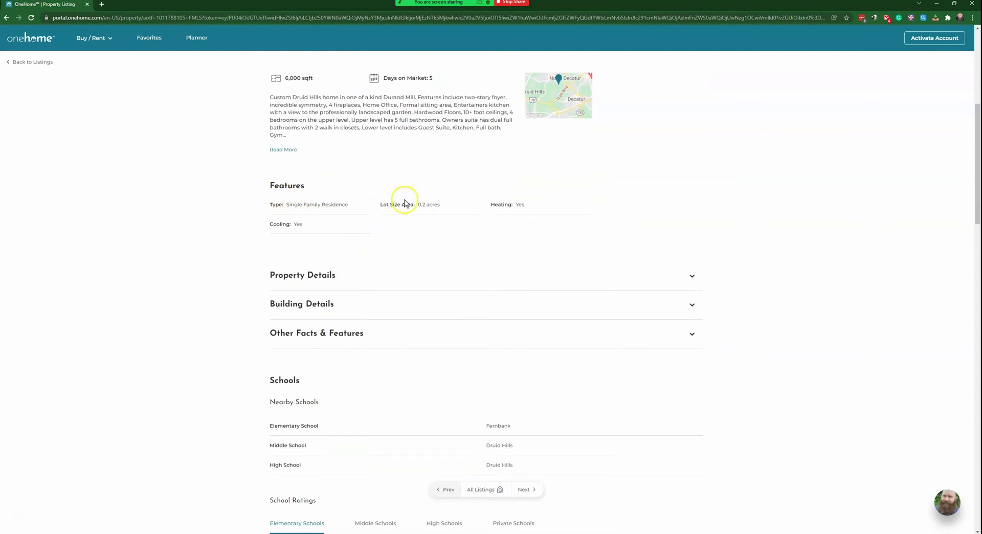
left_click(309, 275)
scroll(361, 266, "down", 2)
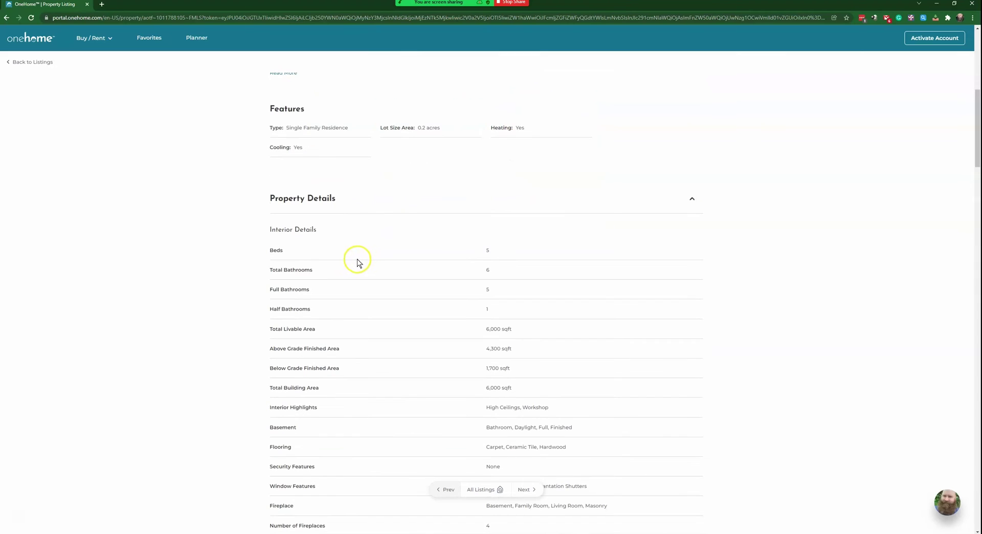
scroll(314, 248, "down", 8)
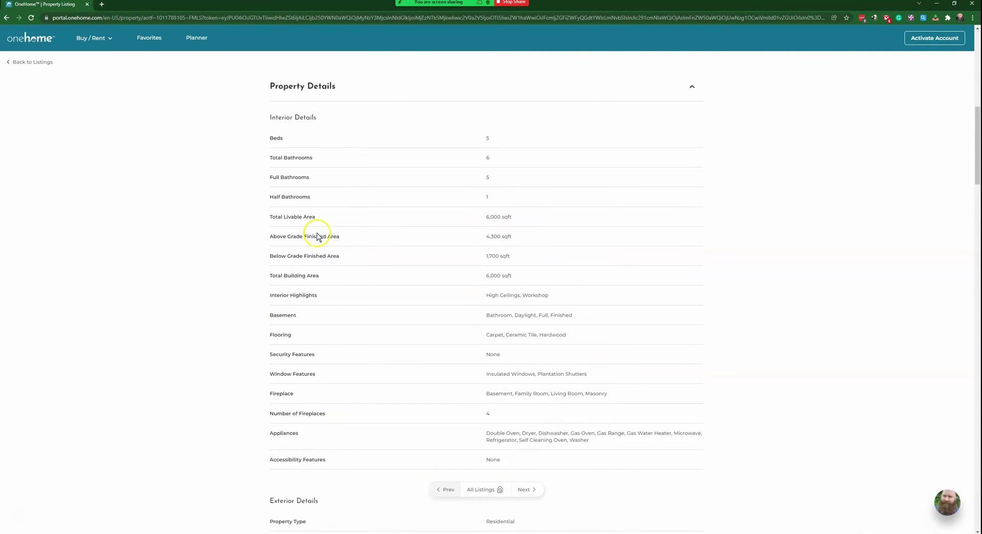
scroll(316, 235, "down", 7)
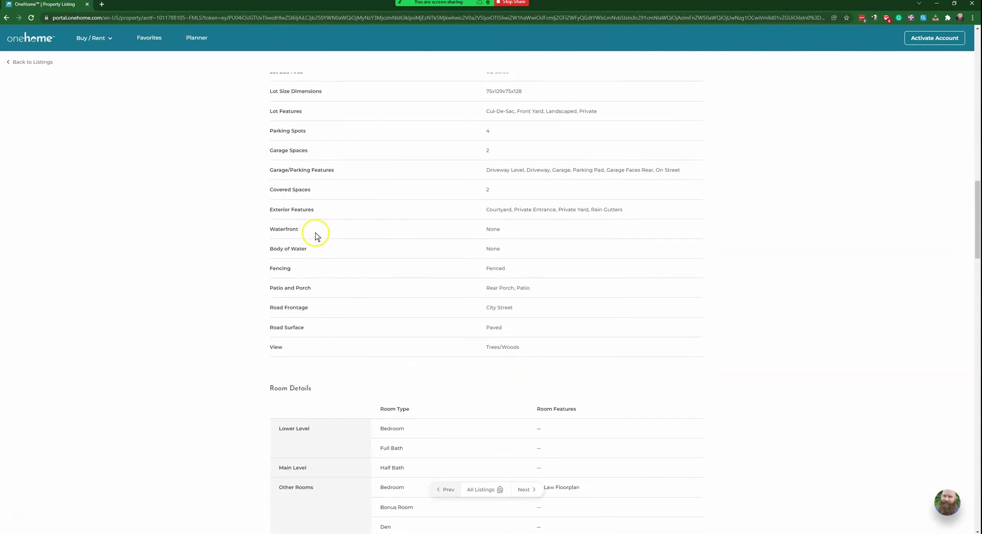
scroll(419, 257, "down", 5)
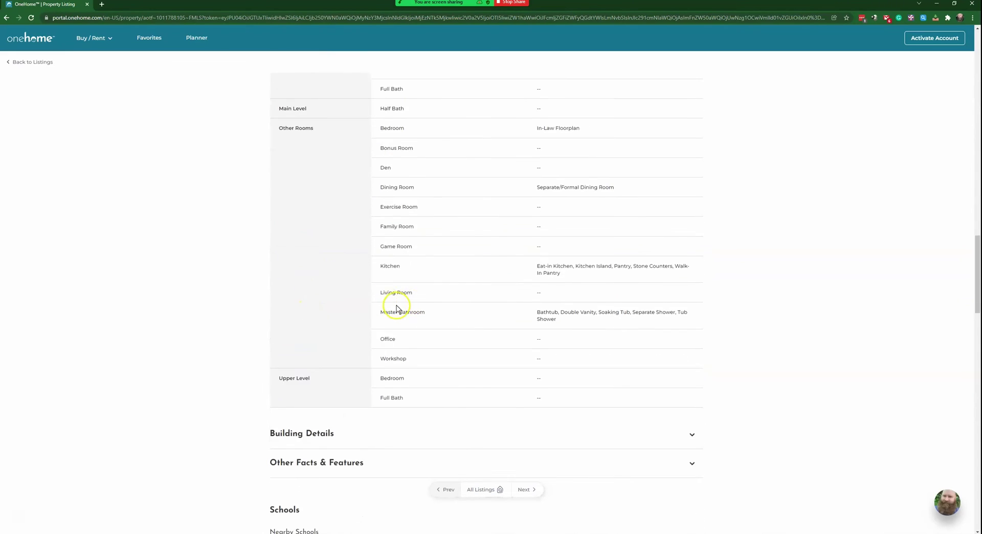
Step: Expand the listing's Building Details and review its utilities, construction and homeowners association data
left_click(305, 318)
scroll(378, 299, "down", 7)
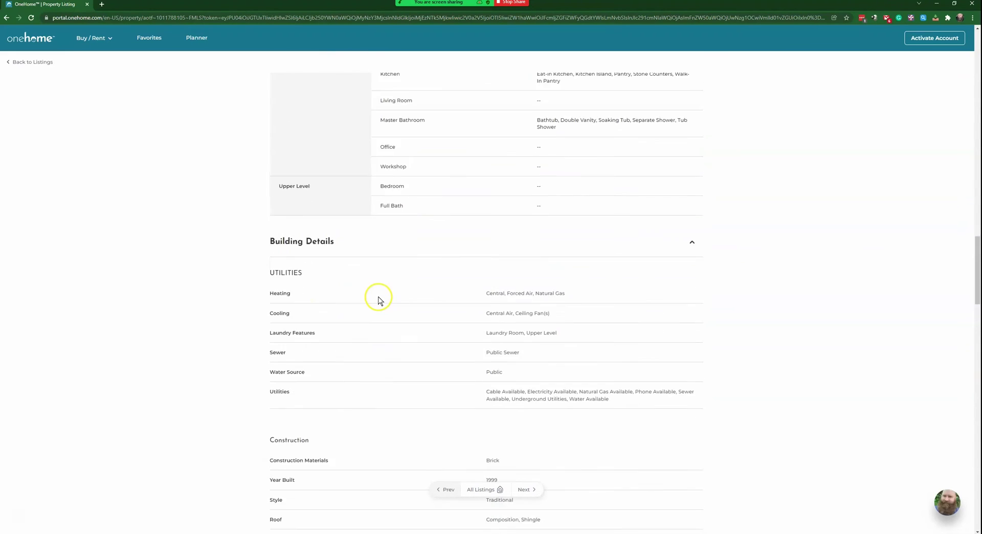
scroll(376, 295, "down", 2)
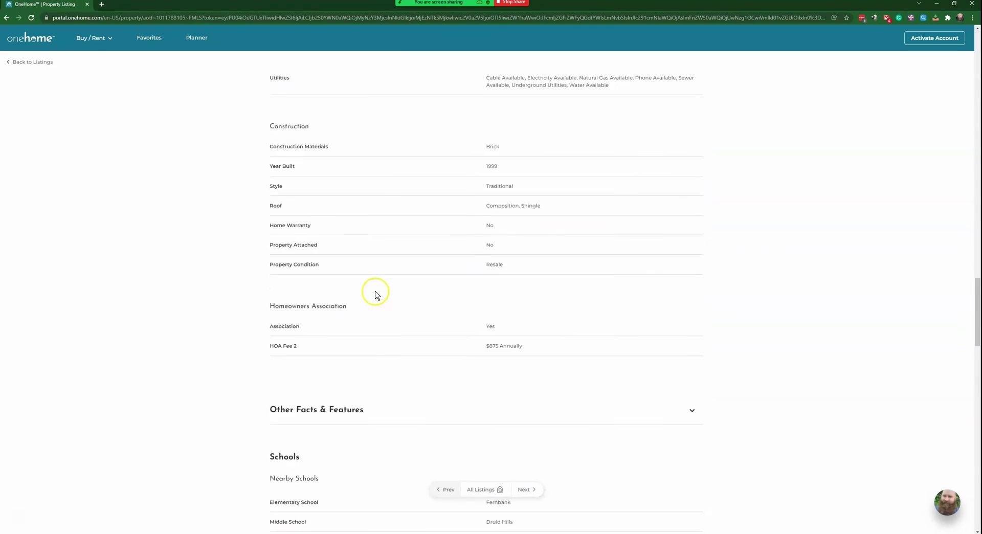
Step: Expand the listing's Other Facts & Features and review the legal, financial and location details and the school ratings
left_click(325, 339)
scroll(294, 322, "down", 1)
scroll(294, 322, "down", 3)
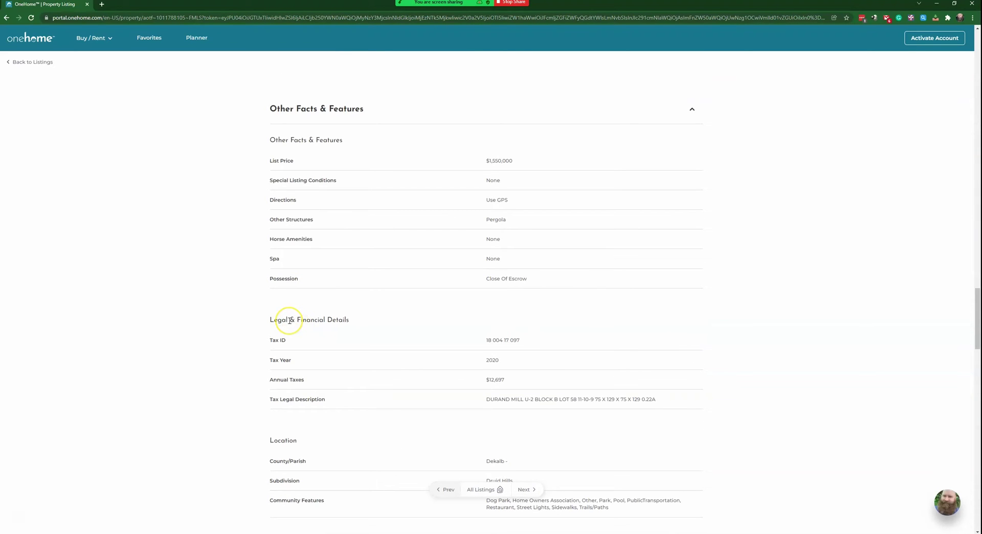
scroll(193, 328, "down", 2)
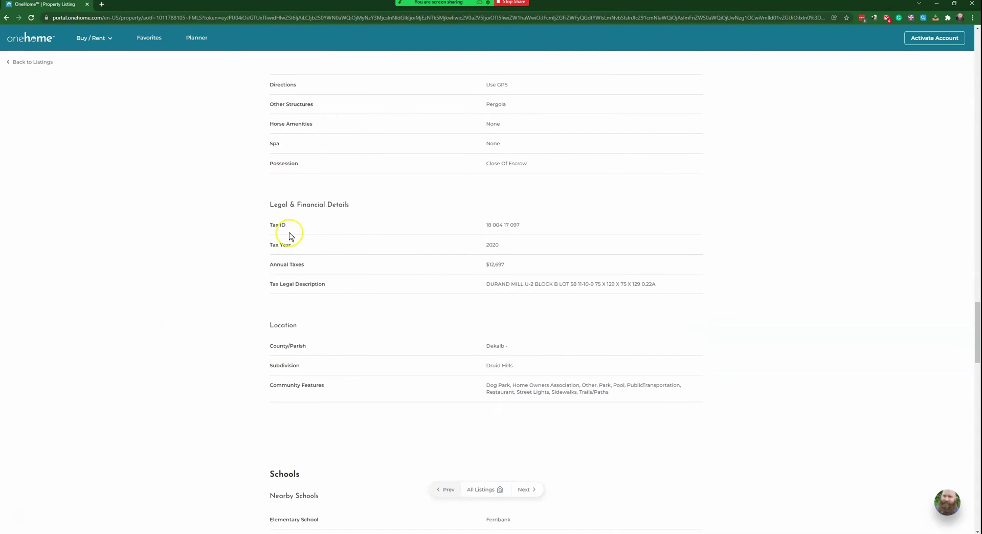
scroll(281, 322, "down", 5)
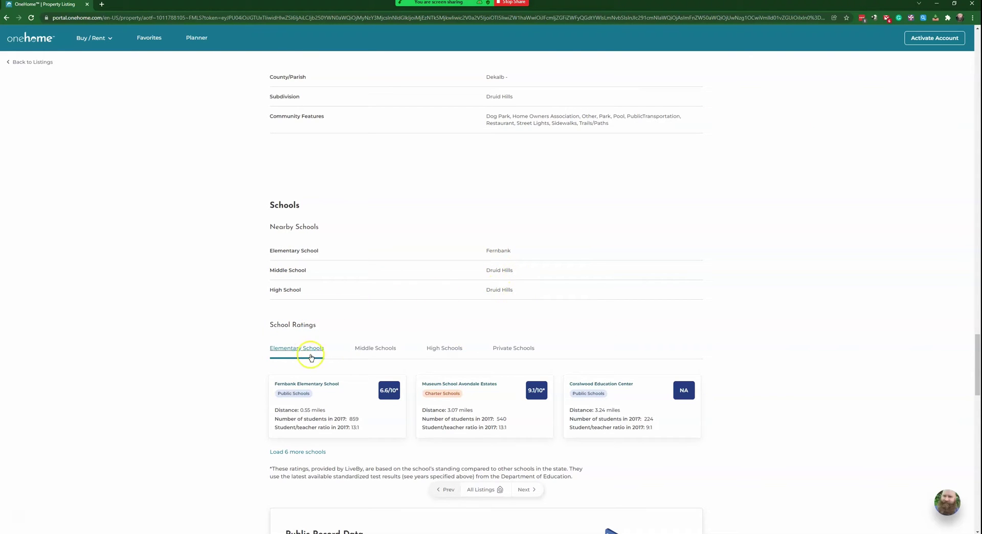
Step: Compare the listing's nearby school ratings across the middle, high and private school categories
scroll(332, 353, "down", 2)
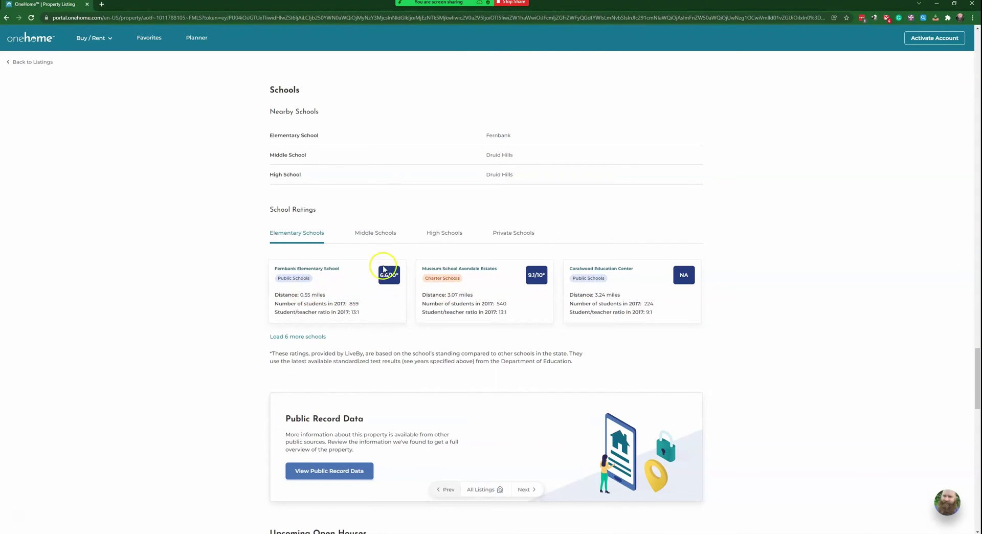
left_click(374, 234)
left_click(450, 236)
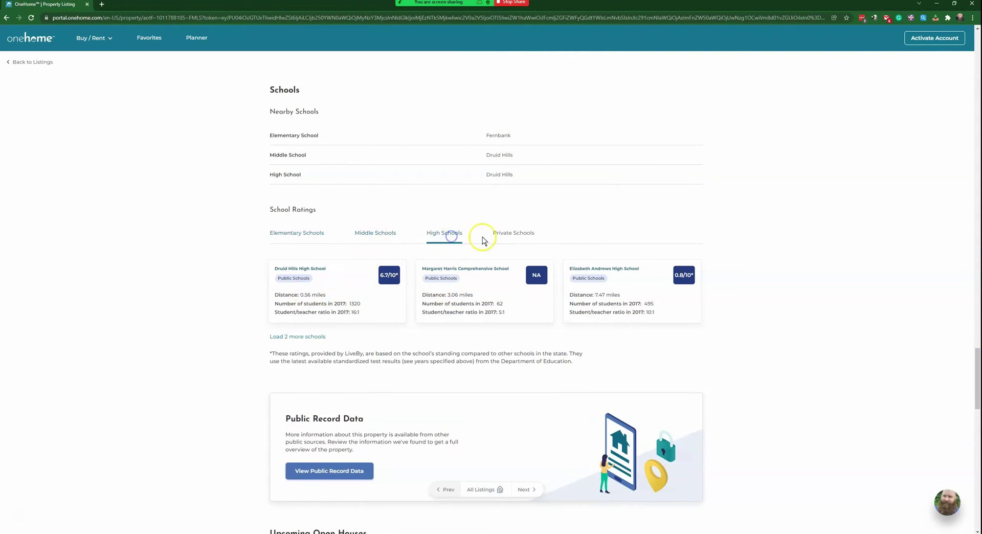
left_click(506, 233)
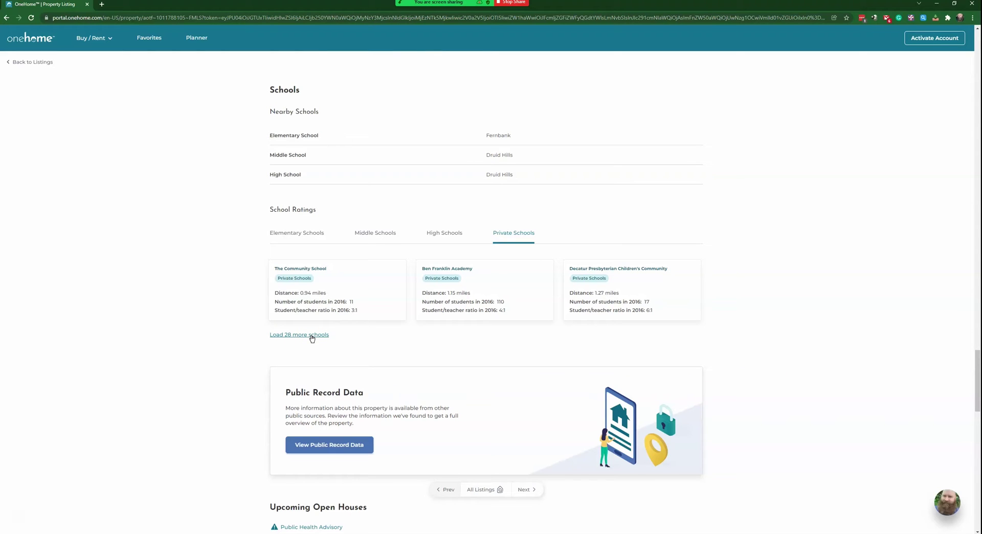
Step: Open the listing's public record data, review the building, tax and last market sale information, and close the record
scroll(311, 338, "down", 2)
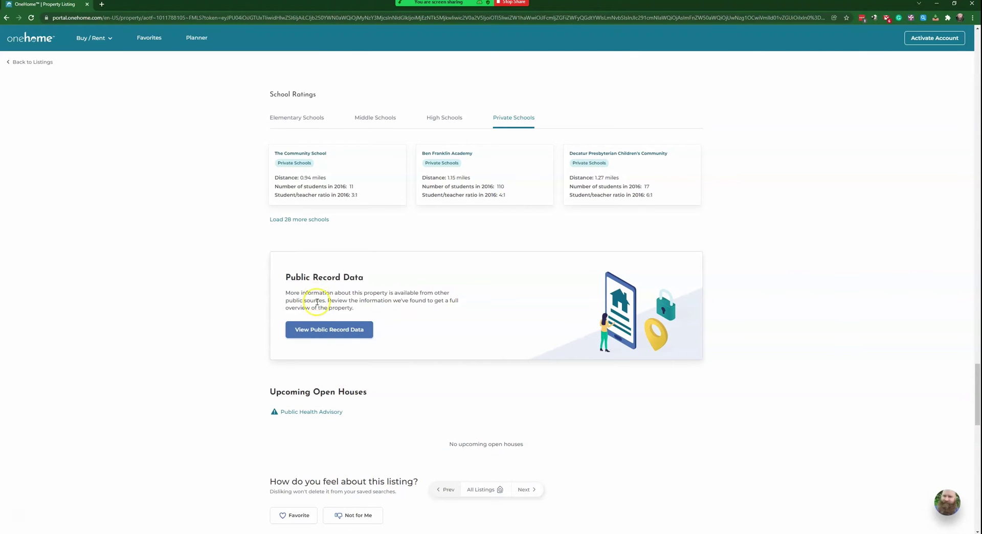
left_click(324, 332)
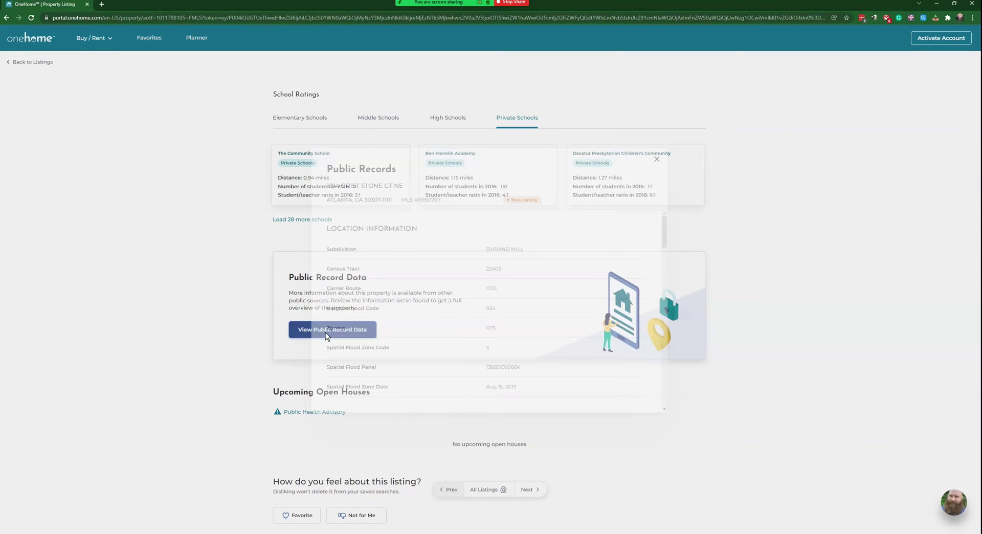
scroll(557, 241, "down", 10)
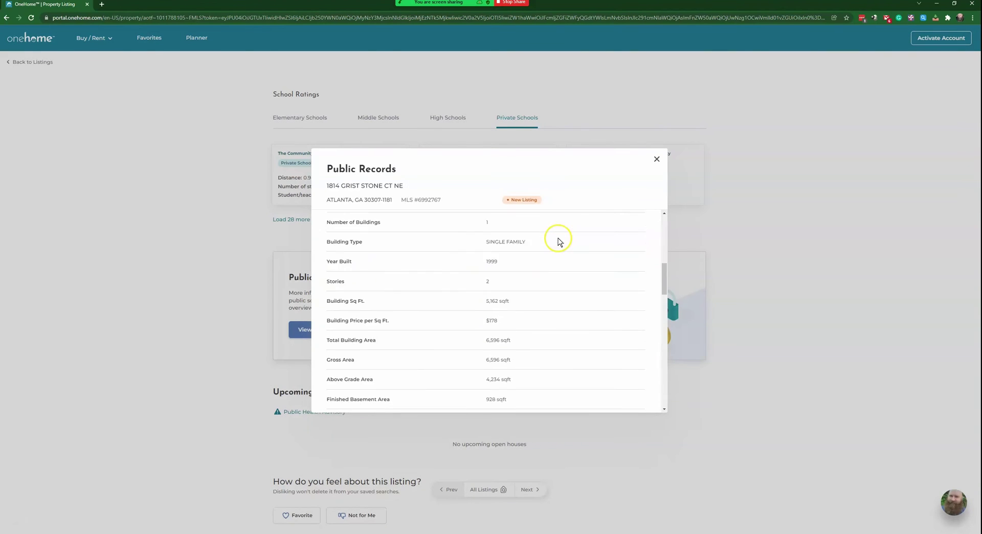
scroll(560, 241, "down", 3)
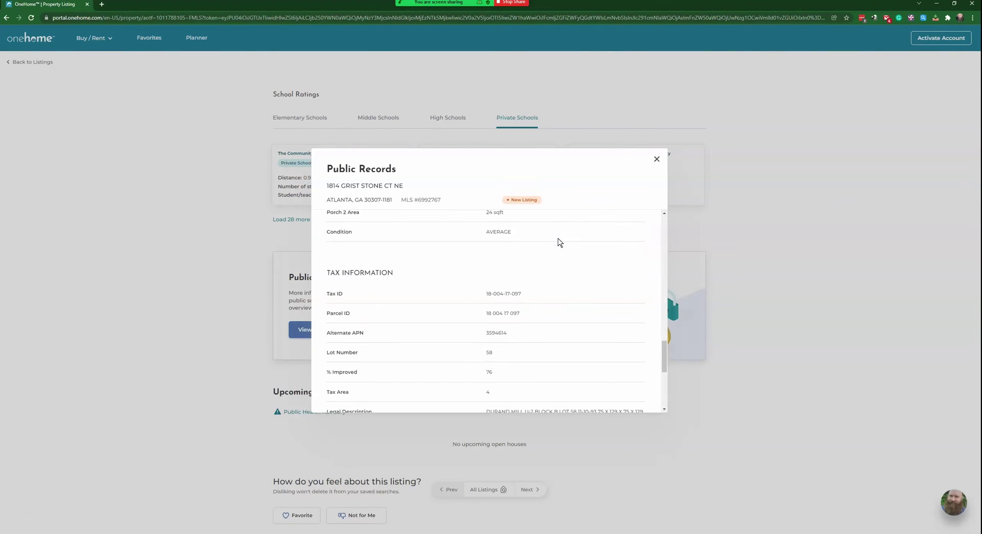
left_click(543, 243)
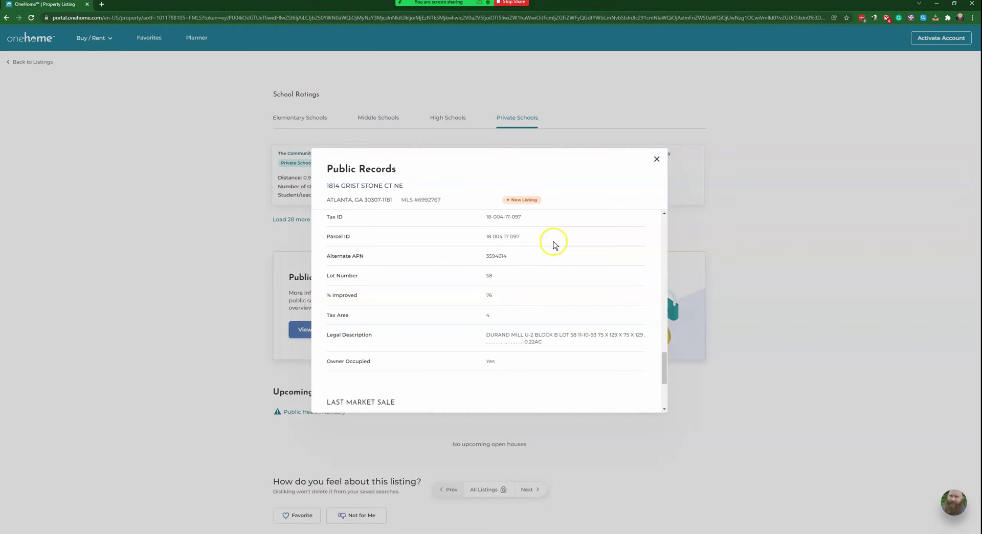
scroll(553, 244, "down", 3)
left_click(656, 160)
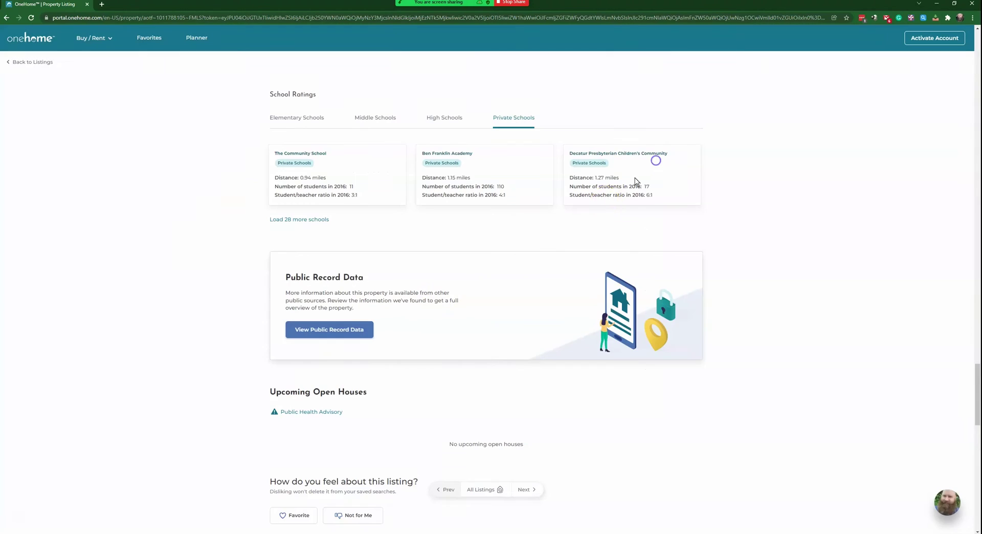
Step: Examine the listing's Upcoming Open Houses section and the Favorite and Not for Me feedback options
scroll(430, 301, "down", 1)
scroll(430, 302, "down", 2)
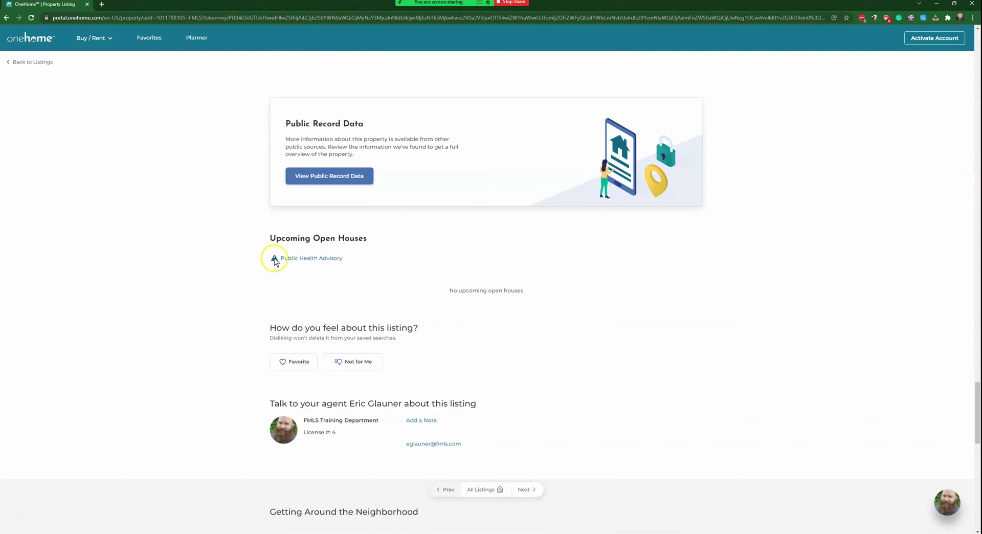
scroll(309, 307, "down", 2)
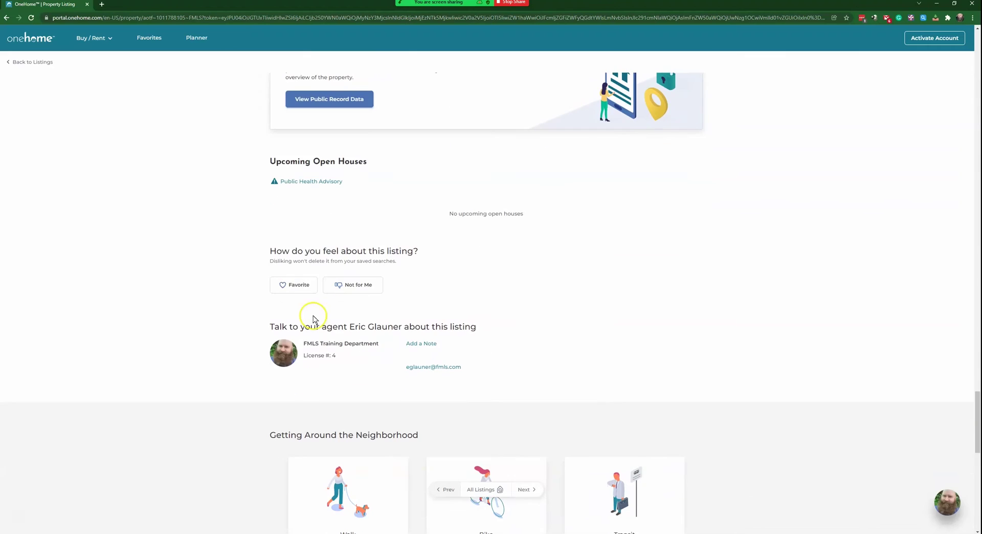
left_click(296, 291)
Step: Mark the floating agent photo with a red freehand circle and arrow, clear the annotations and close the annotation tools
mouse_move(376, 10)
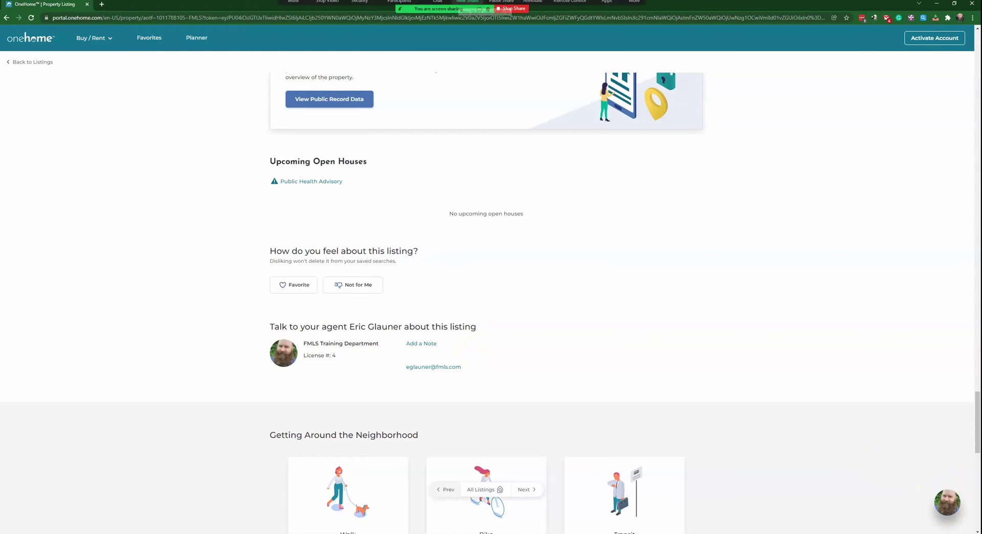
left_click(532, 8)
mouse_move(961, 478)
left_mouse_down()
mouse_move(943, 474)
mouse_move(974, 493)
mouse_move(956, 478)
left_mouse_up()
left_click_drag(925, 440, 954, 476)
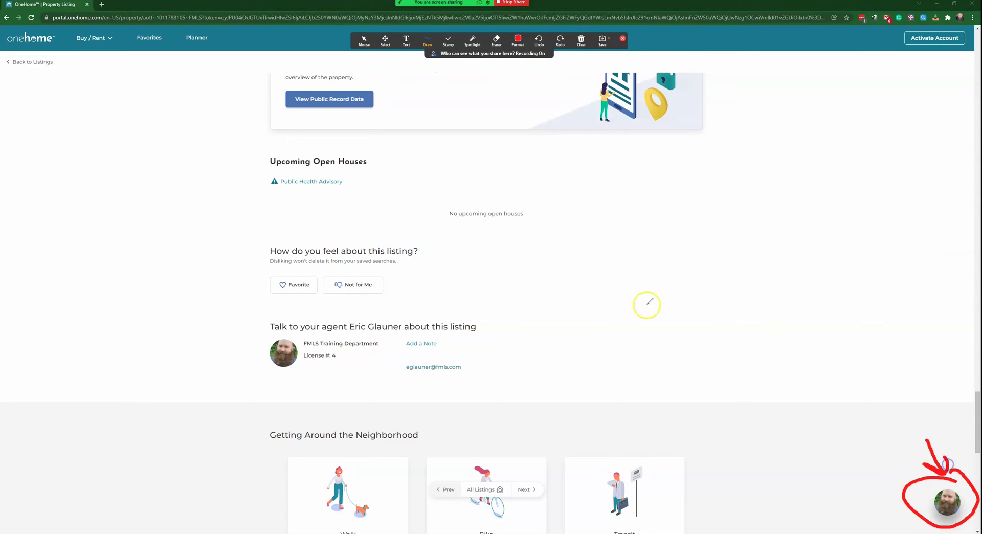
left_click(581, 40)
left_click(620, 48)
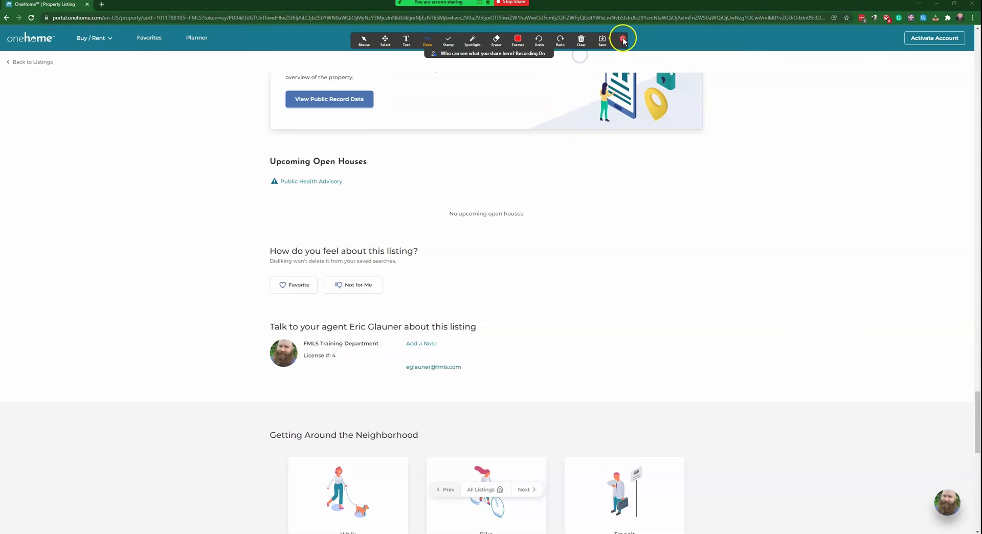
left_click(622, 39)
Step: Open the agent's contact card from the floating photo, review its contact details and close it
left_click(947, 502)
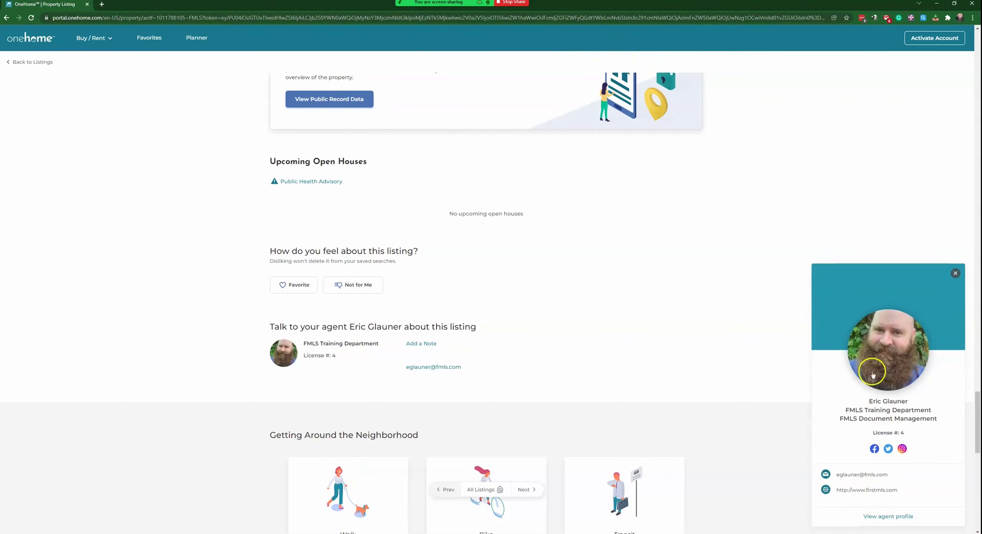
scroll(879, 409, "down", 2)
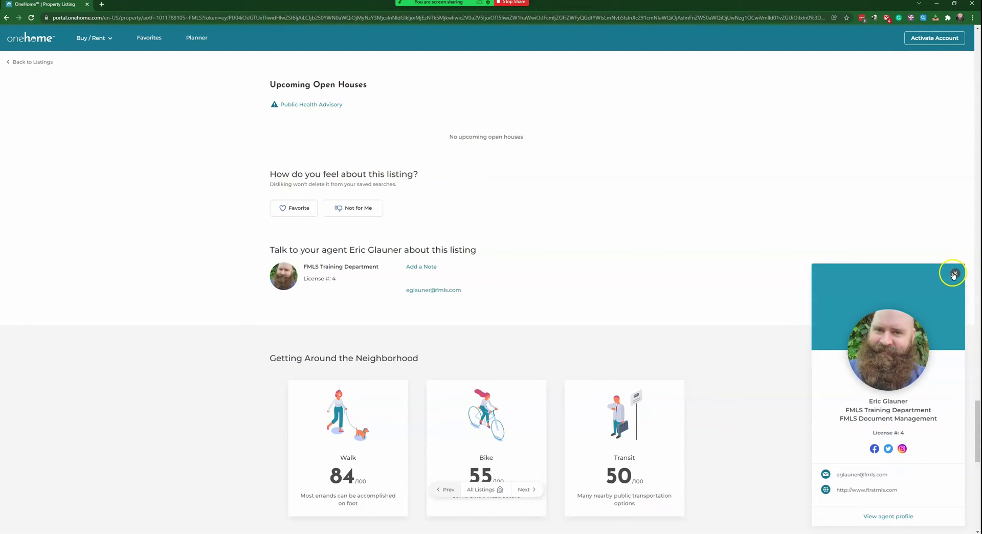
left_click(953, 274)
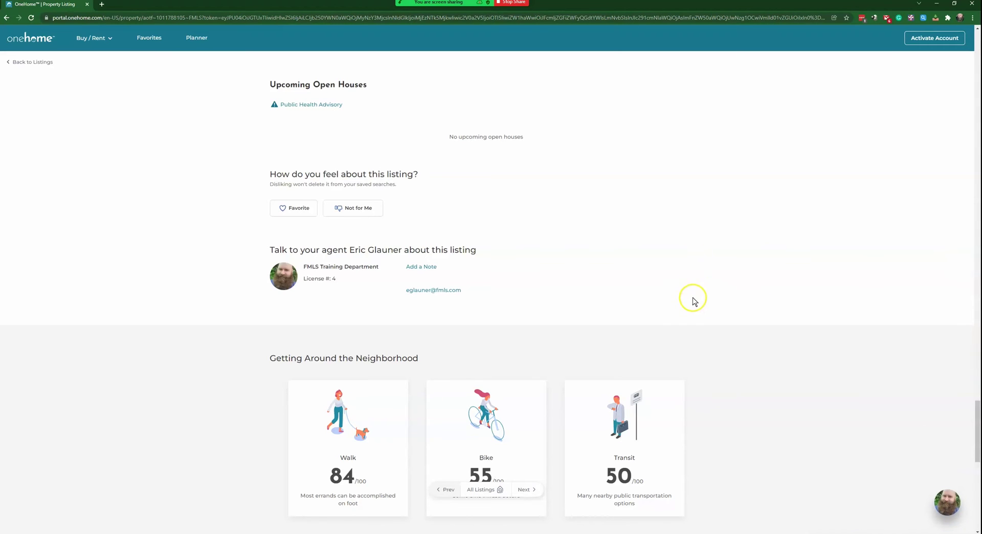
Step: Review the listing's neighborhood walk, bike and transit scores, price history, tax history and Similar Properties
scroll(449, 278, "down", 3)
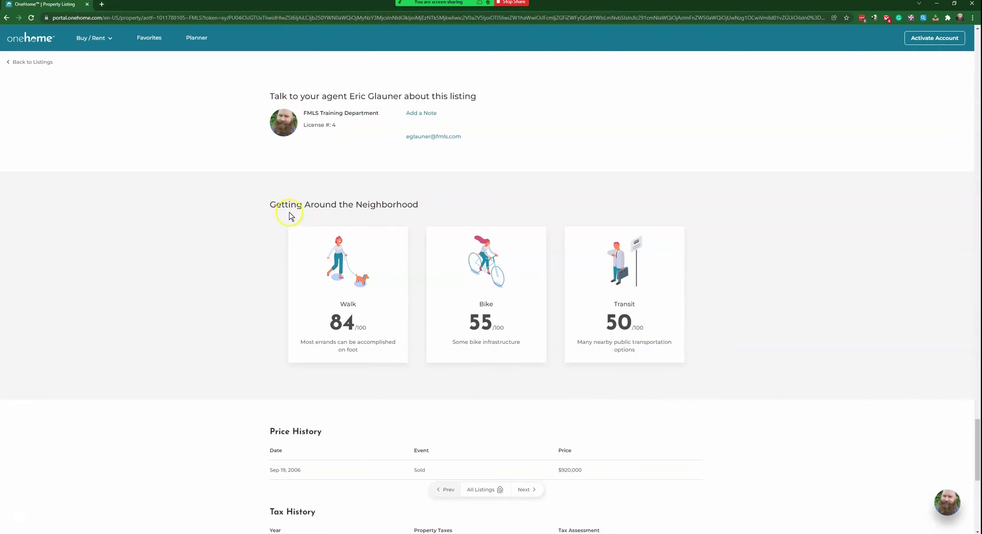
scroll(349, 333, "down", 1)
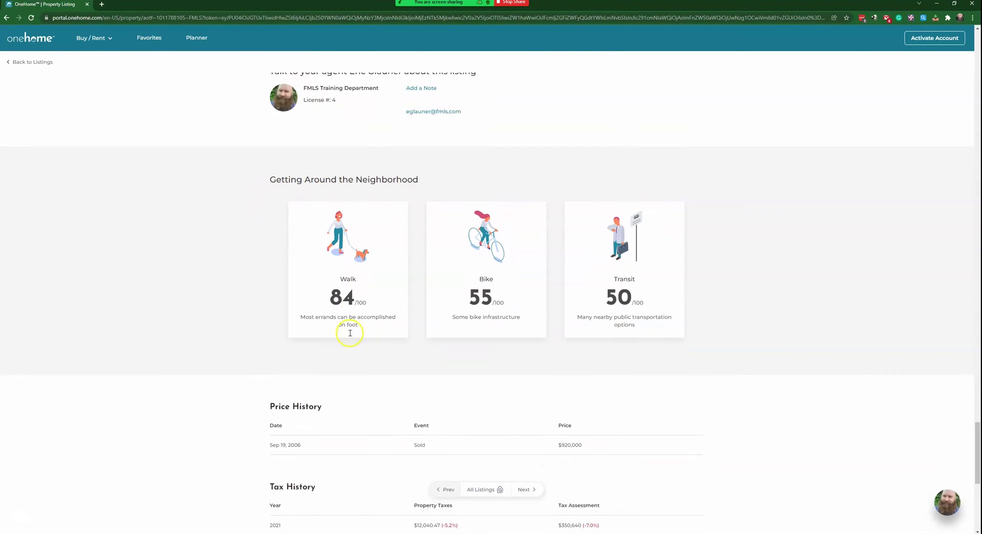
scroll(350, 333, "down", 1)
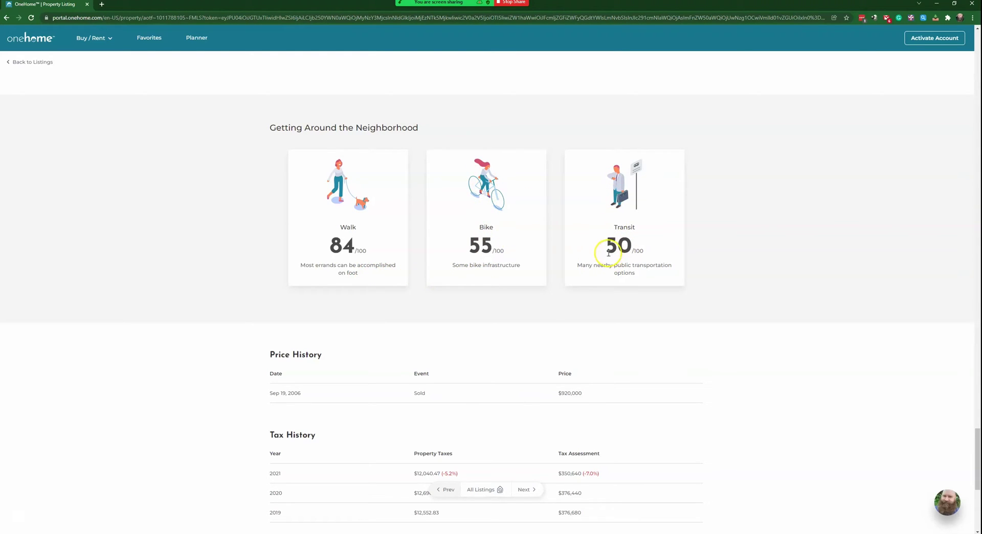
scroll(632, 271, "down", 1)
scroll(347, 286, "down", 4)
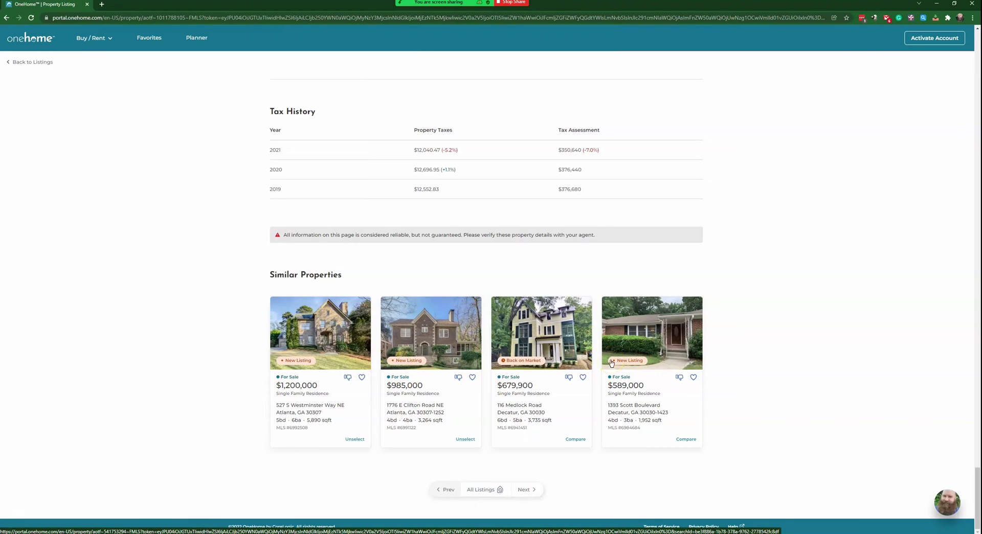
left_click(559, 325)
left_click(553, 323)
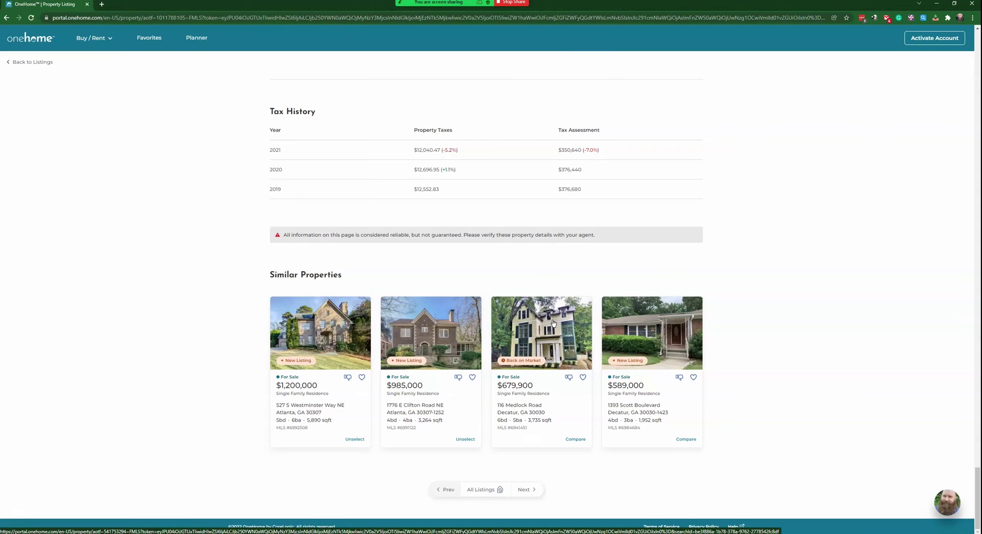
Step: Return to the decatur homes listings and open a new property search
left_click(21, 63)
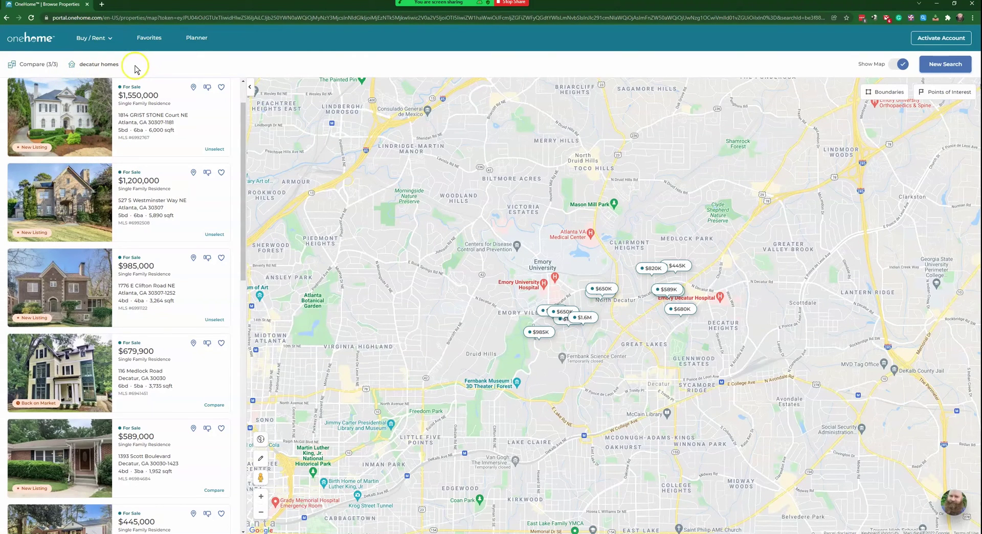
left_click(99, 44)
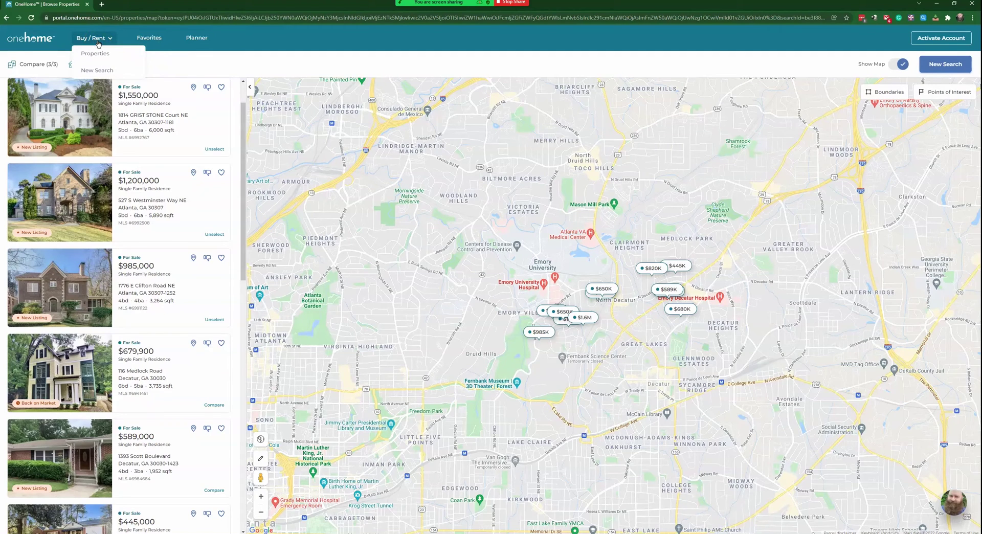
left_click(105, 63)
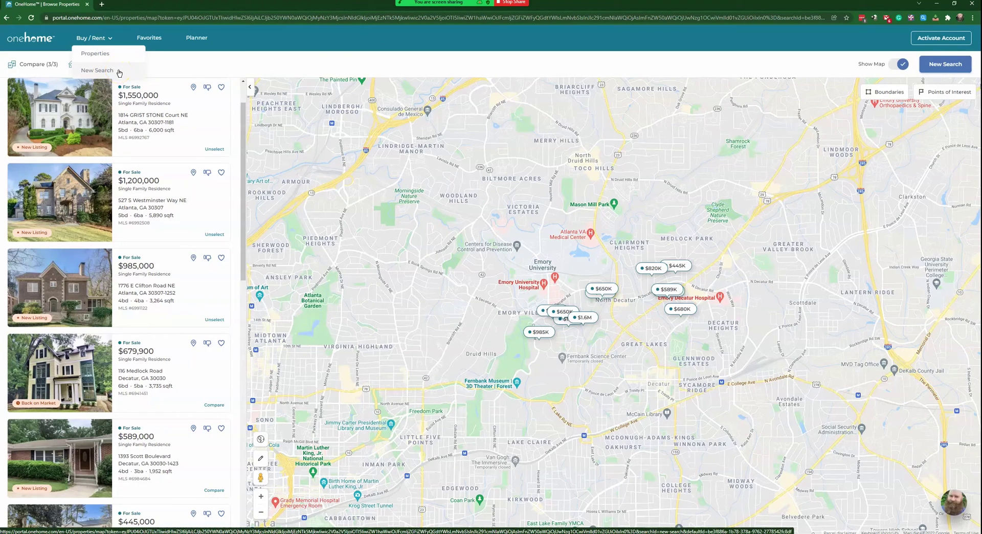
left_click(119, 72)
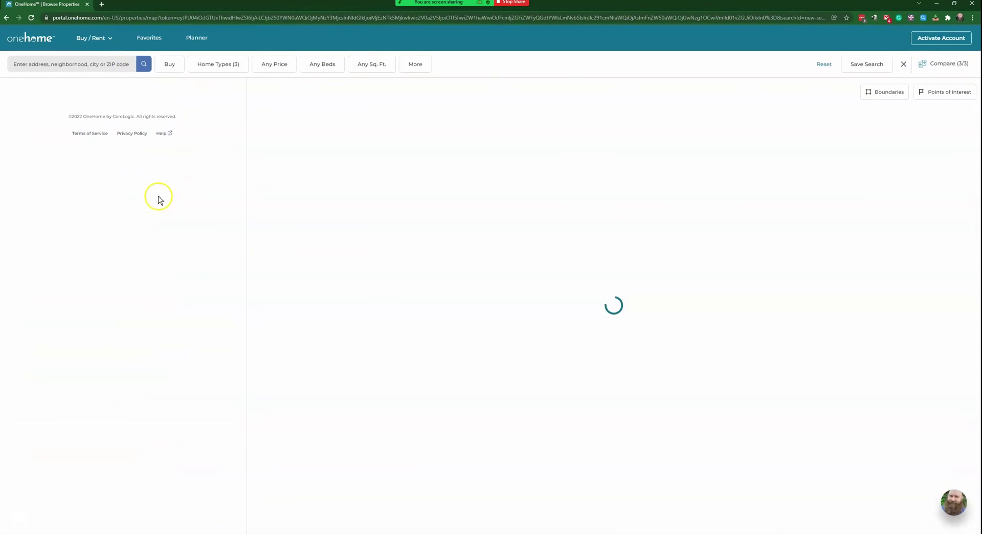
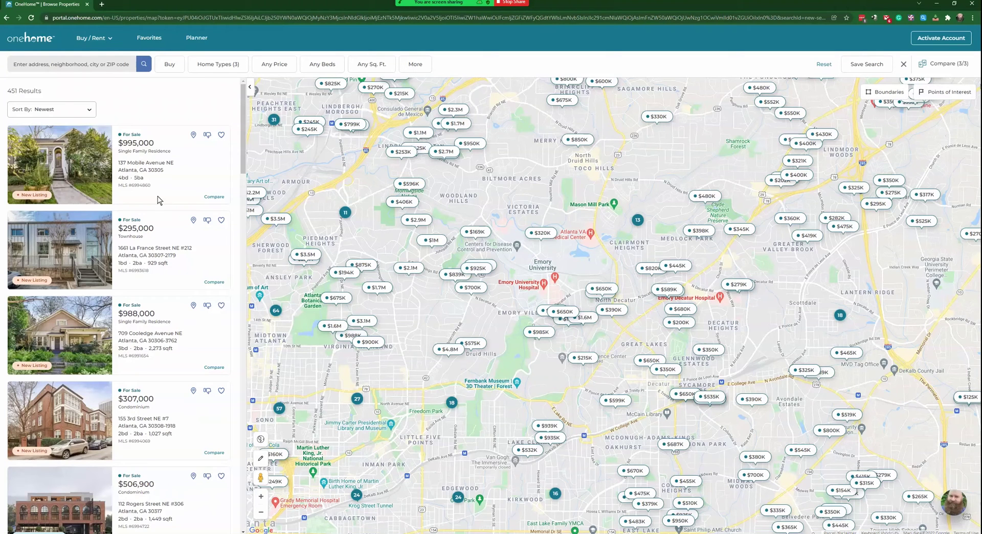
Step: Review the additional search filters for baths, styles, lot size, stories and features, and exit the new search without saving
left_click(415, 64)
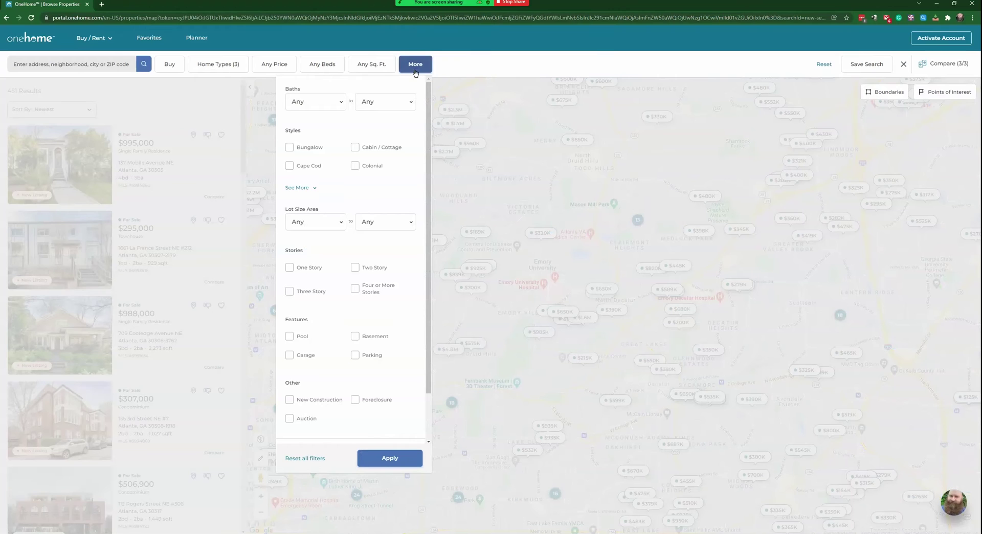
left_click_drag(430, 173, 415, 125)
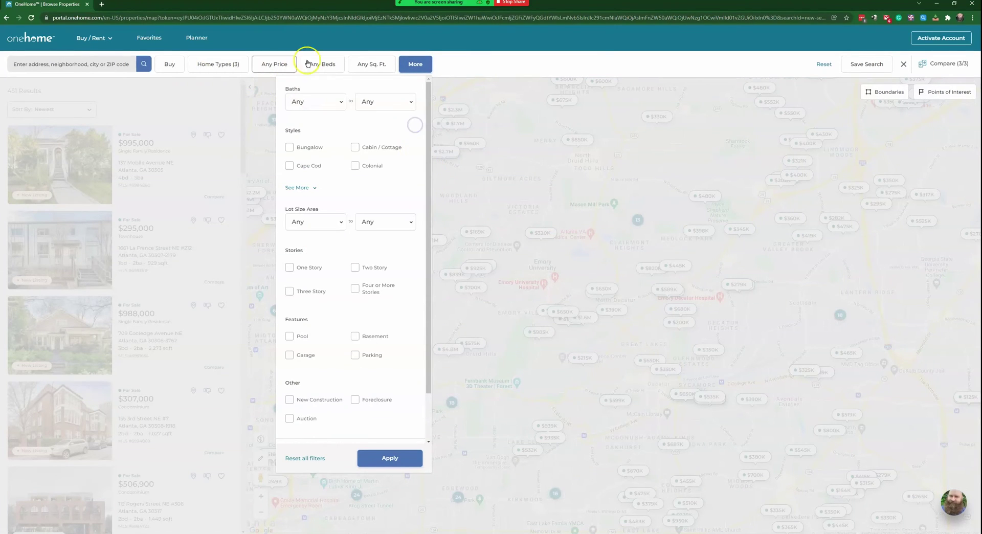
left_click_drag(423, 206, 401, 118)
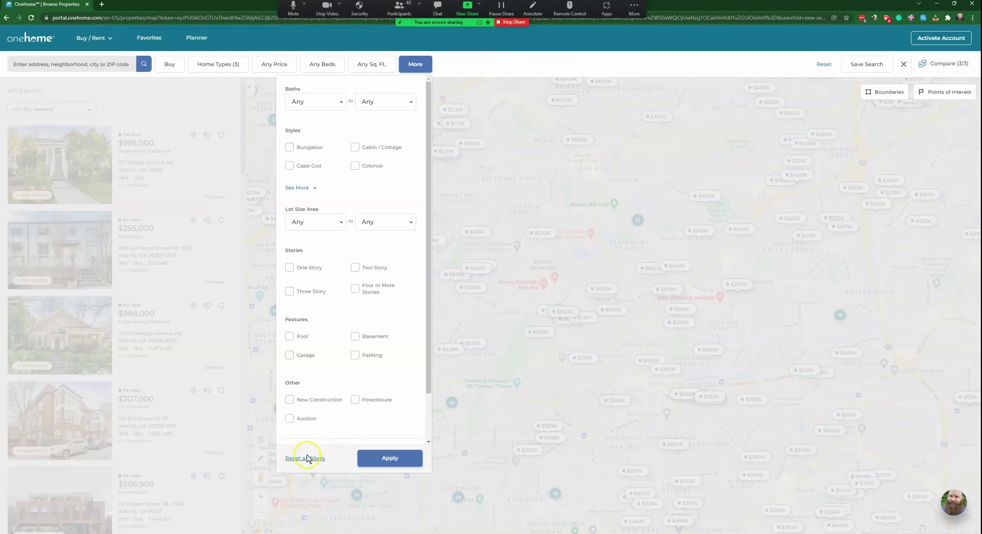
left_click(485, 69)
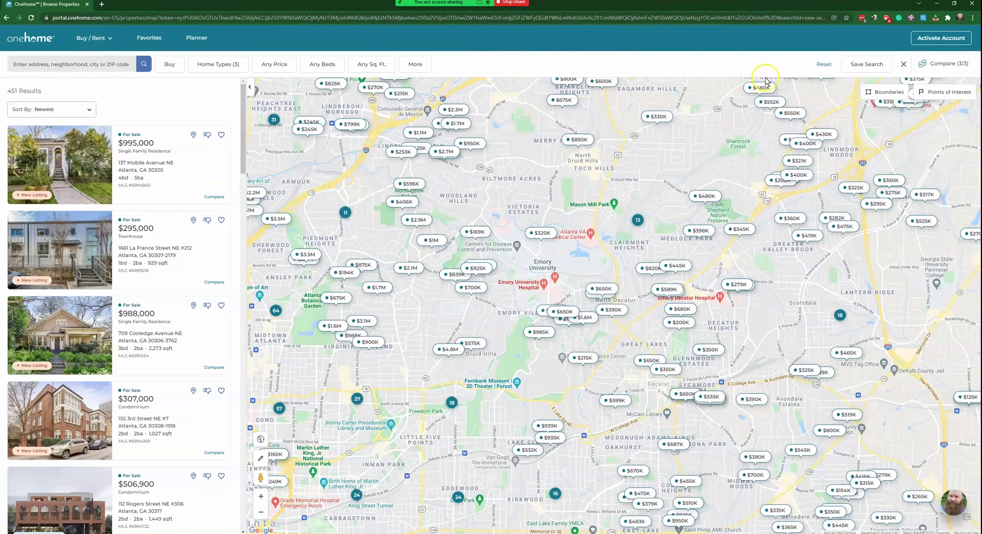
left_click(913, 71)
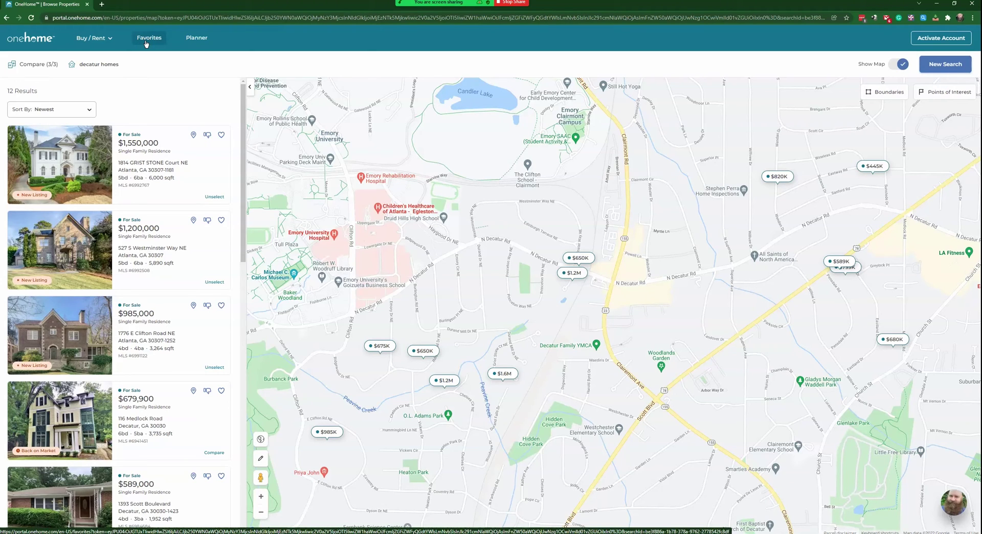
Step: Open the Planner in buying mode and view the Browse Properties tasks
left_click(194, 36)
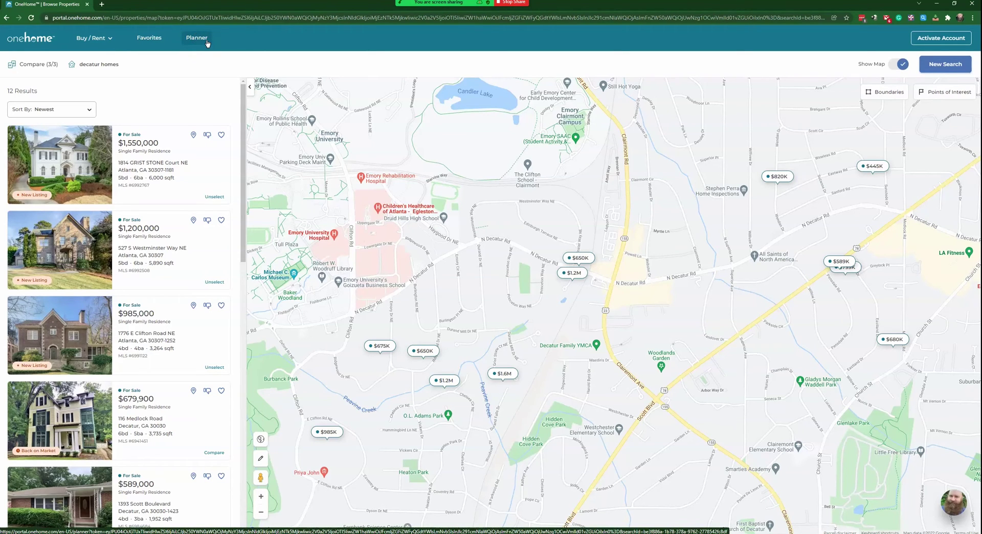
left_click(195, 41)
left_click(195, 43)
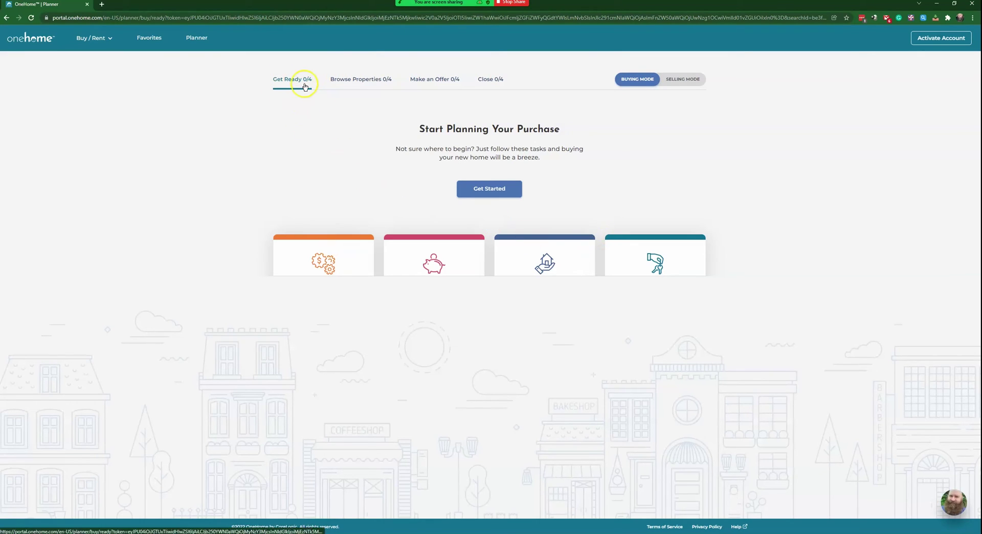
left_click(352, 80)
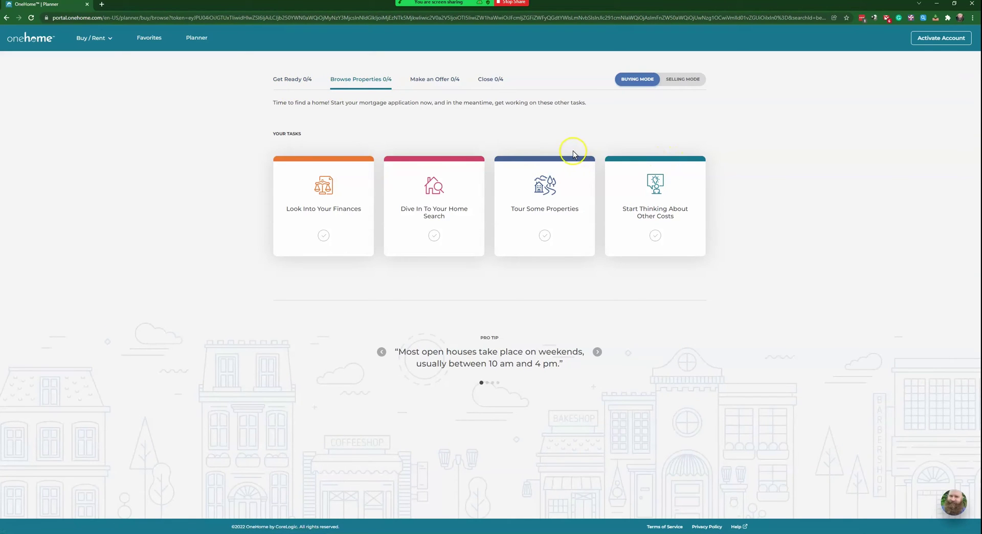
Step: Review the Planner's Make an Offer and Close tasks, and look at the agent's contact card
left_click(442, 81)
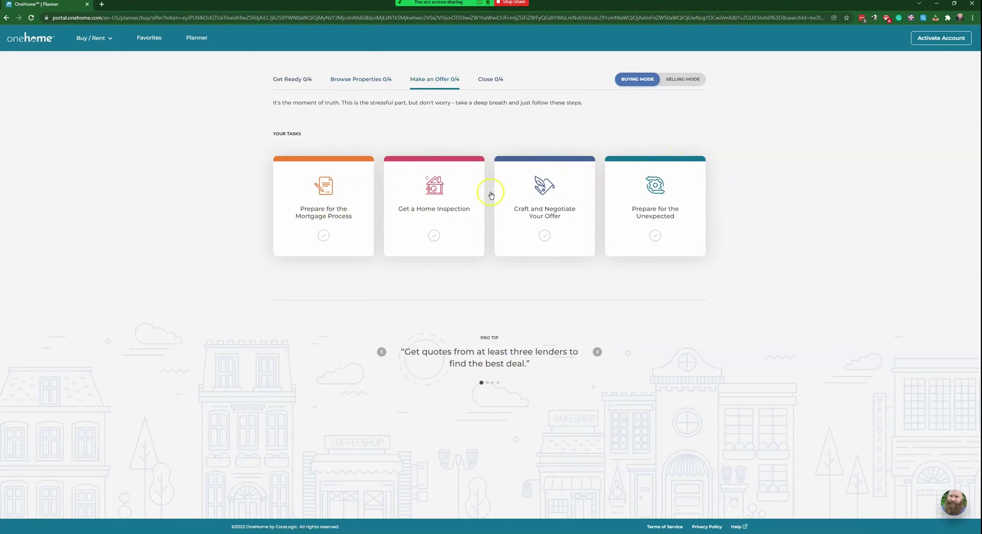
left_click(483, 83)
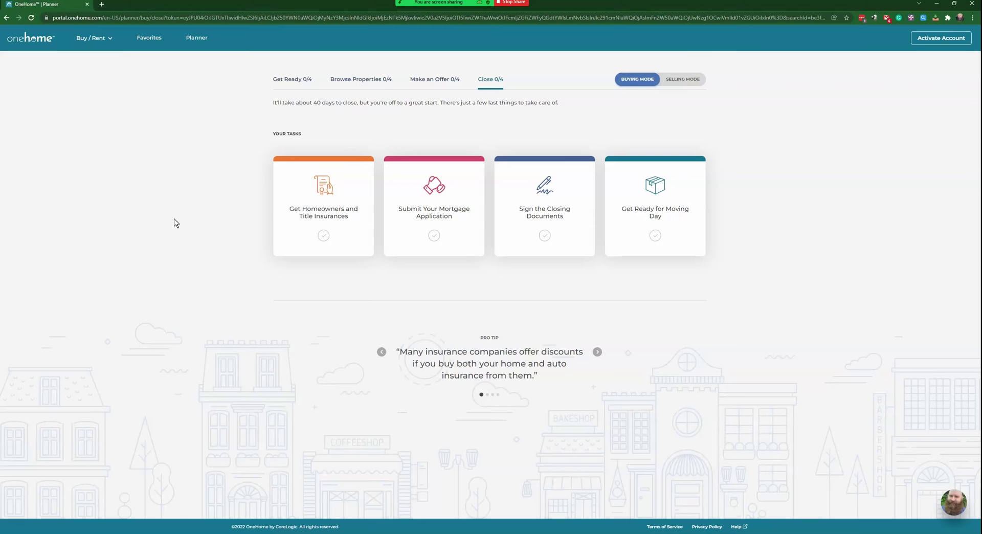
left_click(953, 502)
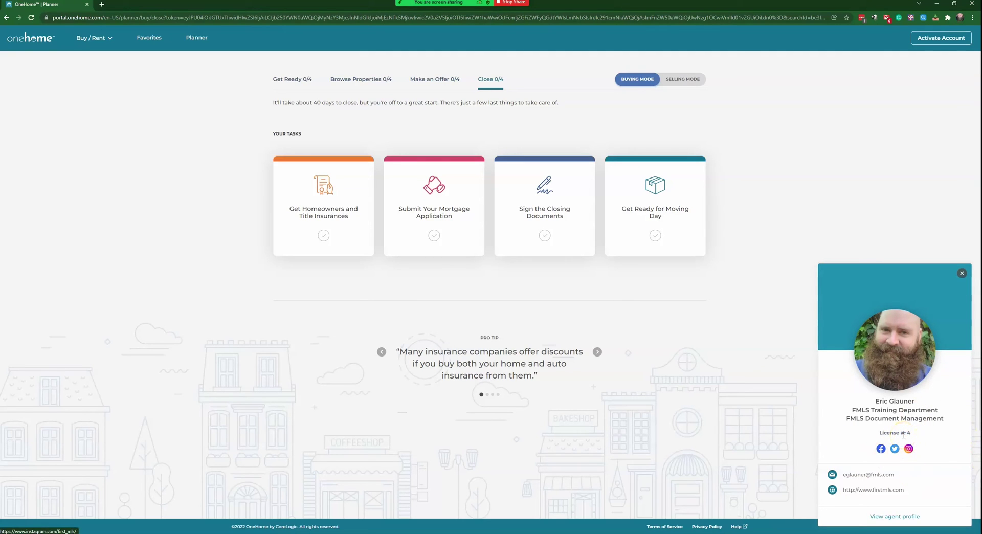
left_click(962, 274)
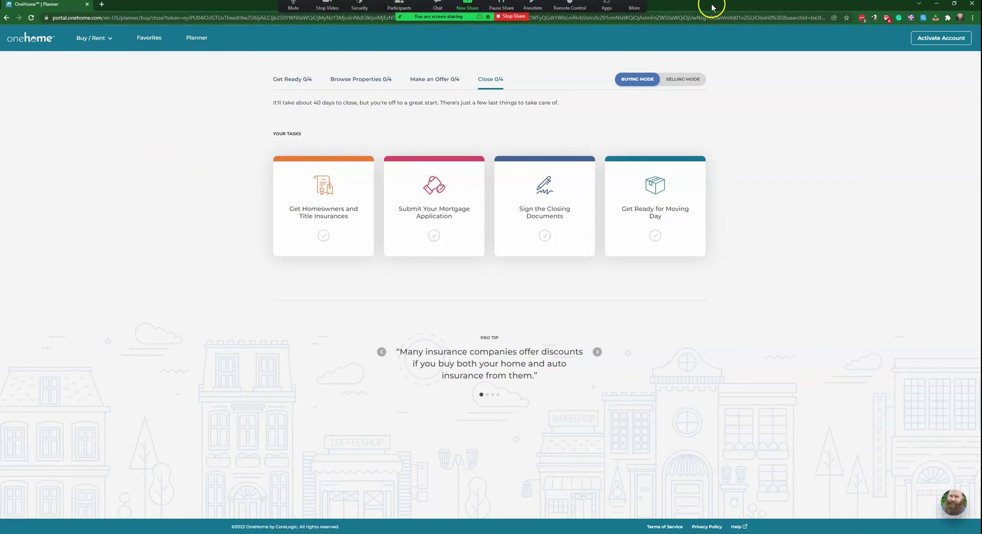
Step: Switch to the slide show and advance past the text opt-in and account activation comparison slides to What Clients Sees First Time
key("alt+Tab")
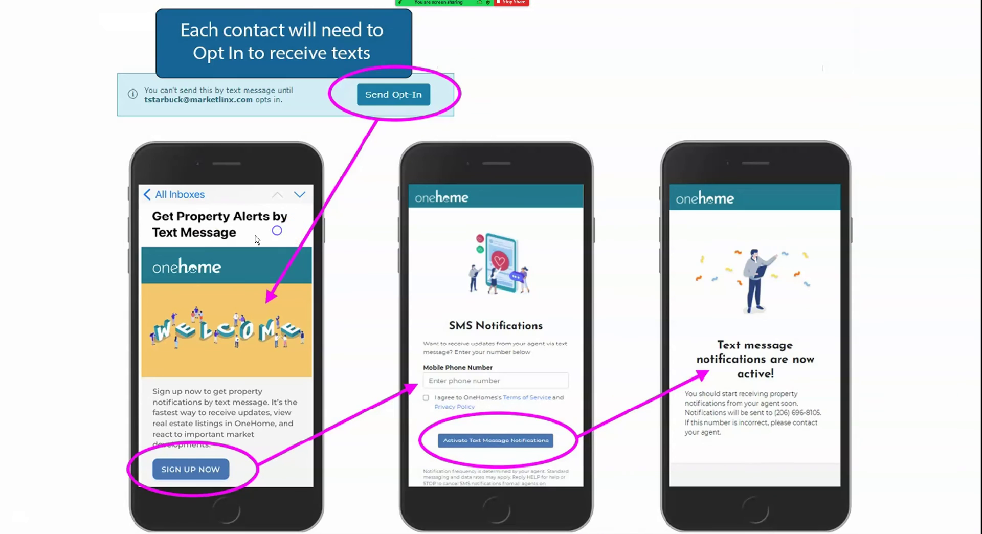
key("Right")
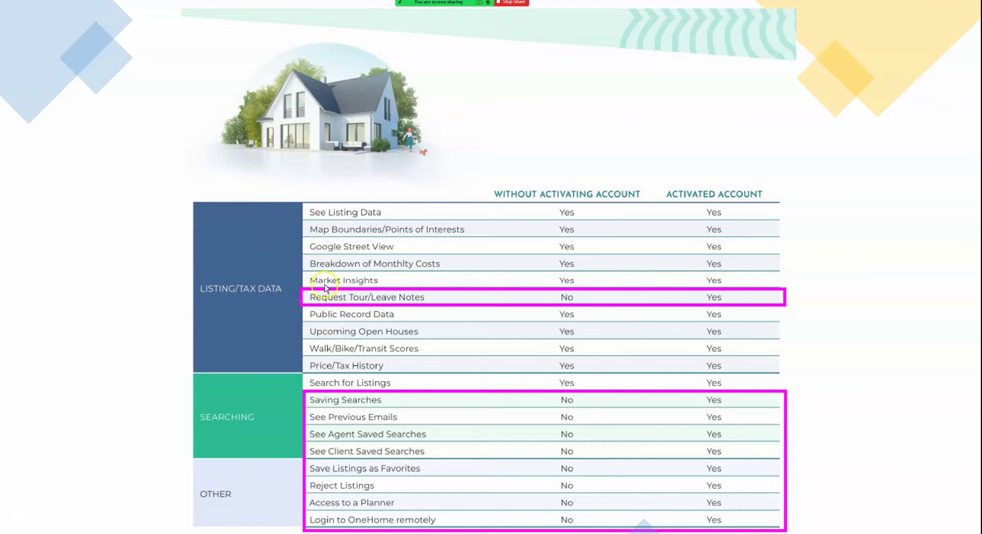
key("Right")
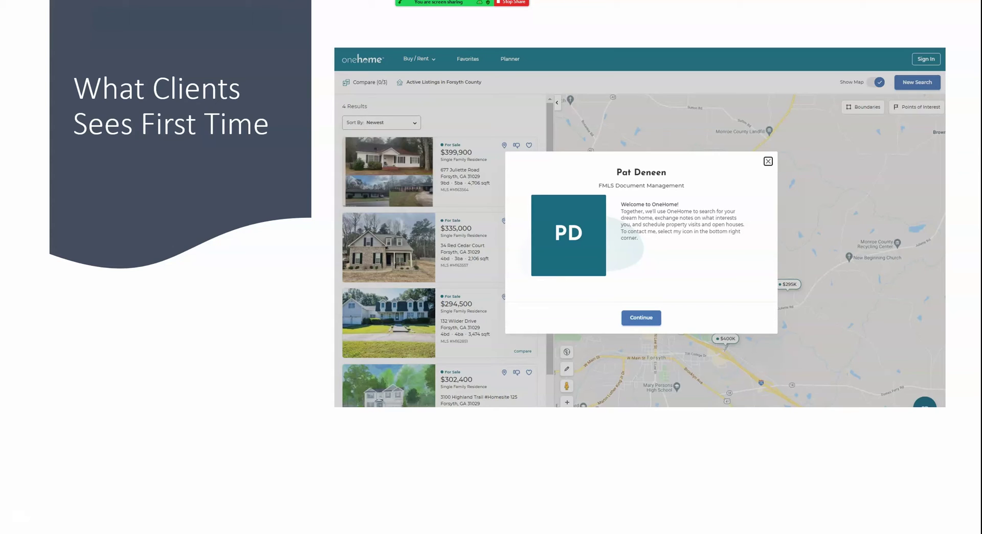
Step: Go through the OneHome welcome walkthrough slides, including Planner and PropertyFit, up to Activate Your Account
left_click(625, 316)
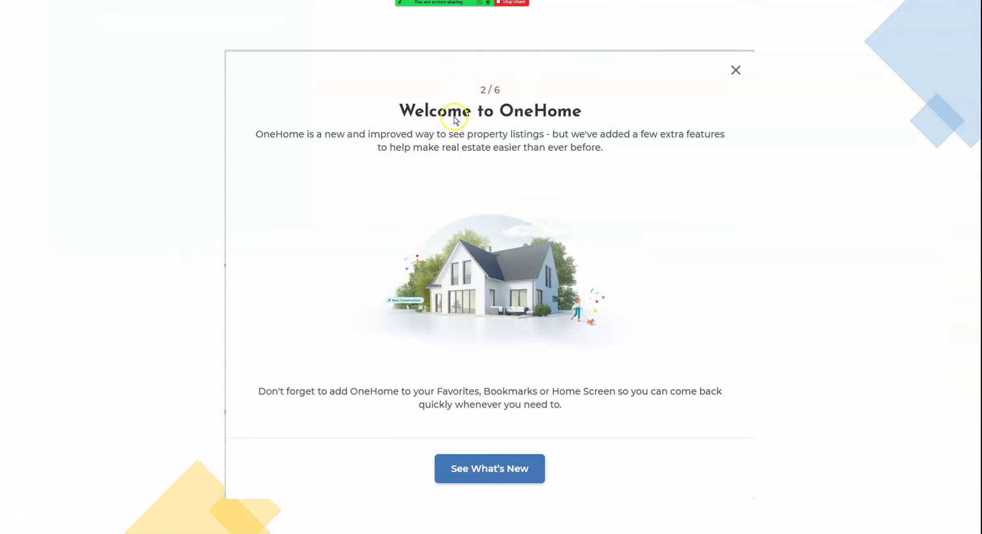
left_click(532, 469)
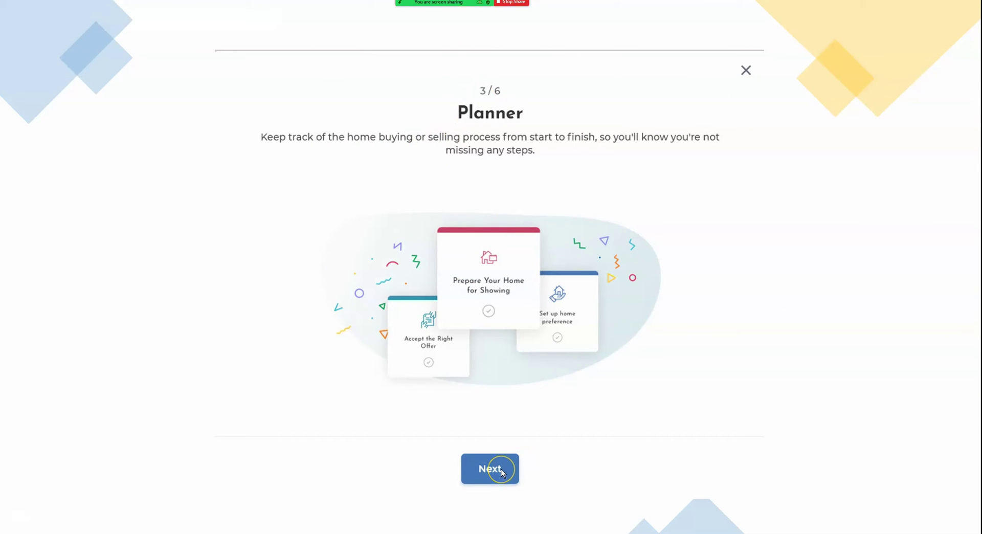
left_click(484, 468)
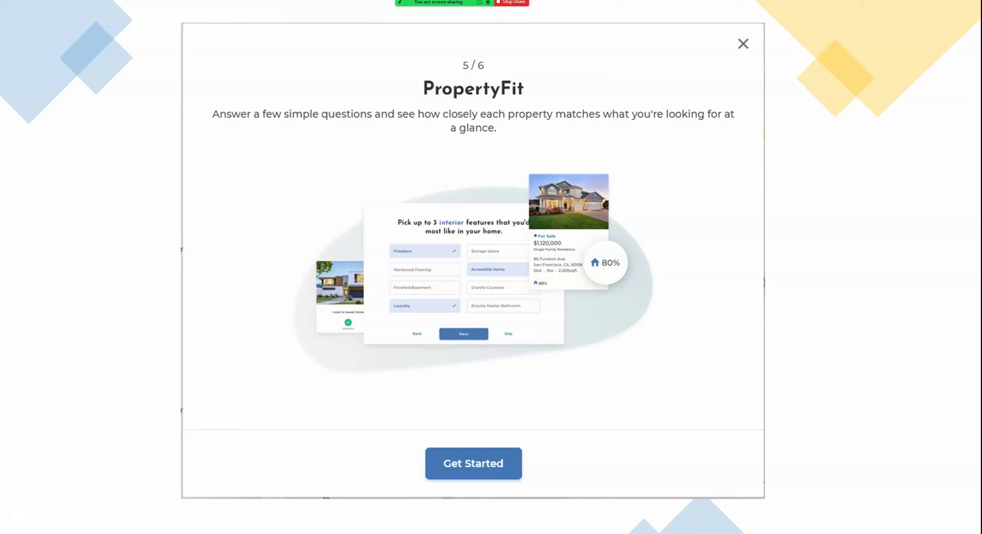
key("Right")
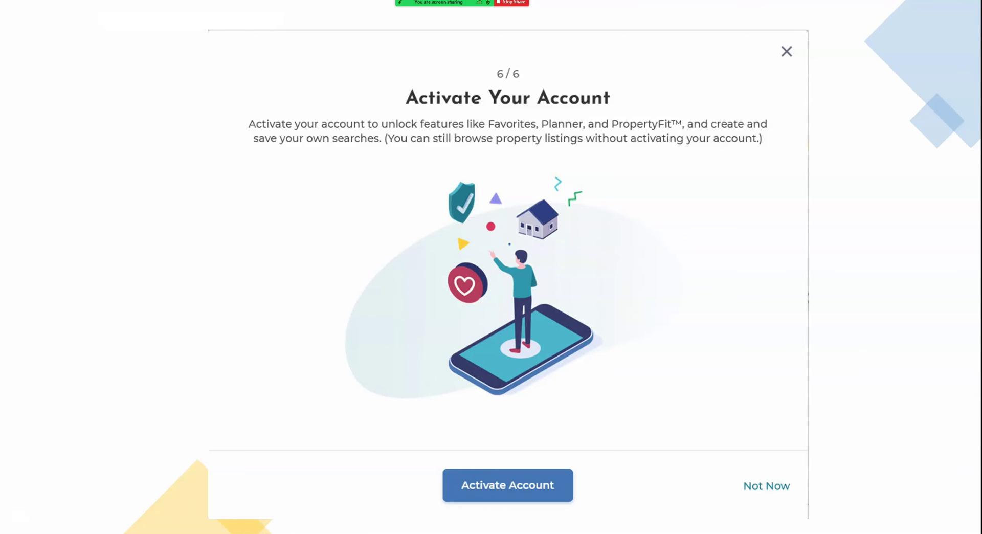
Step: Circle Not Now on the Activate Your Account slide in red, clear the drawing and exit annotation
mouse_move(478, 5)
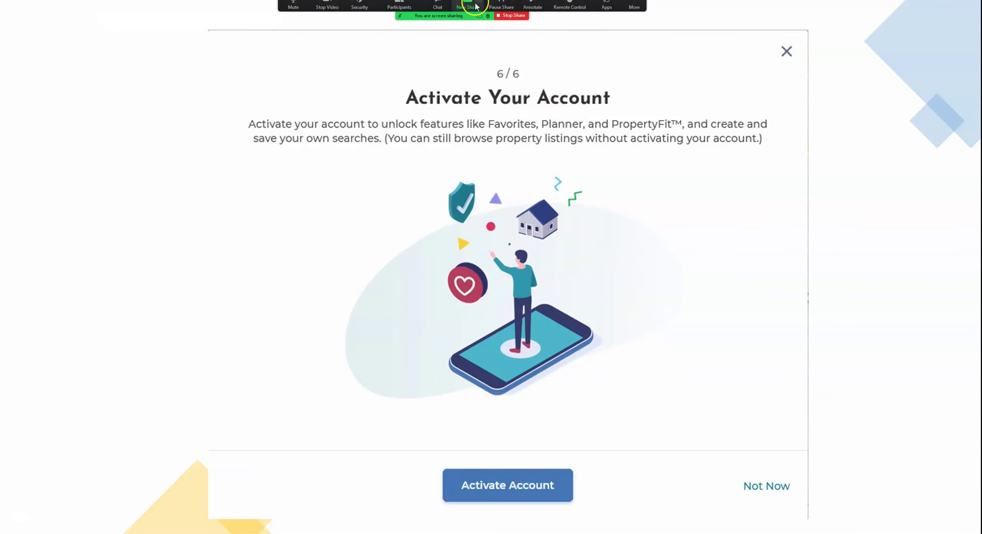
left_click(532, 9)
mouse_move(778, 438)
left_mouse_down()
mouse_move(714, 447)
mouse_move(794, 442)
left_mouse_up()
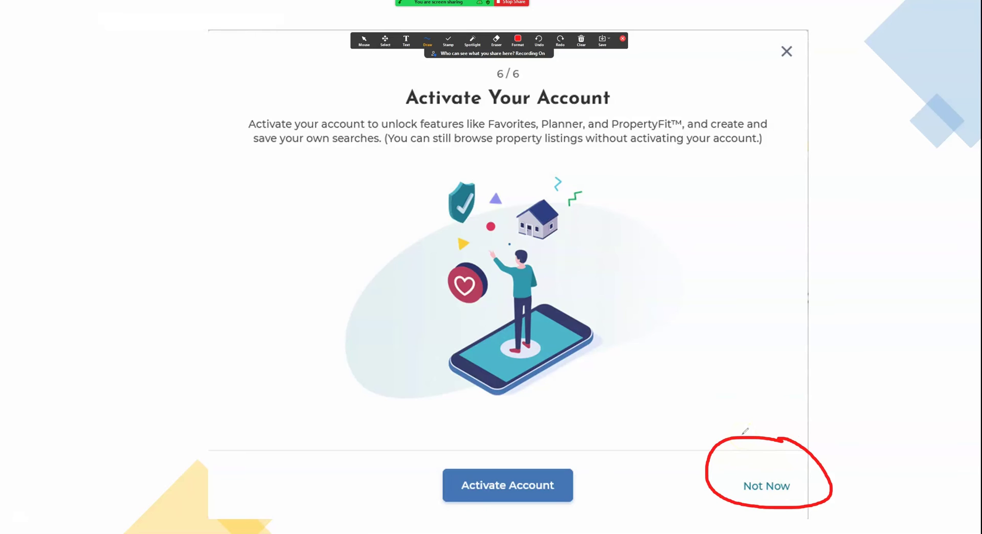
left_click(581, 41)
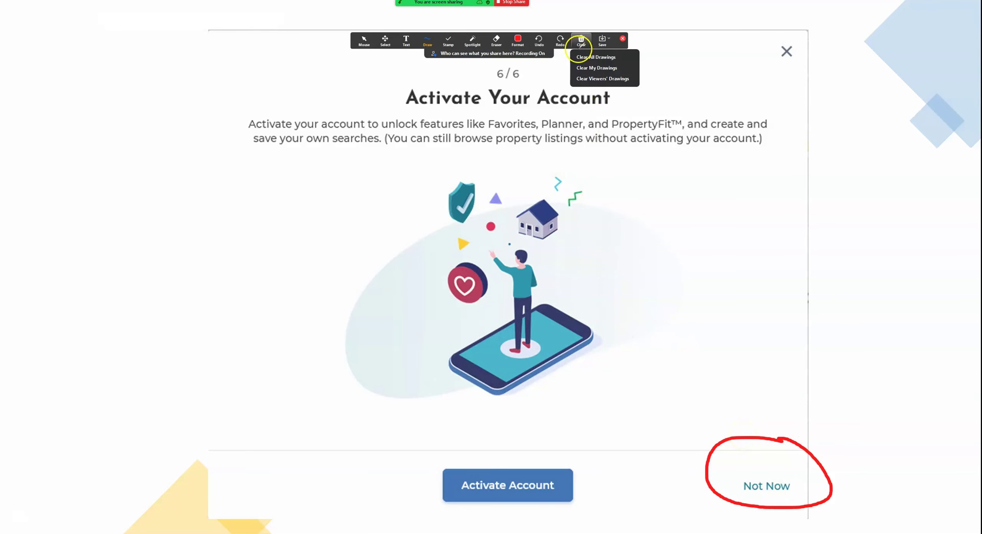
left_click(584, 57)
left_click(622, 39)
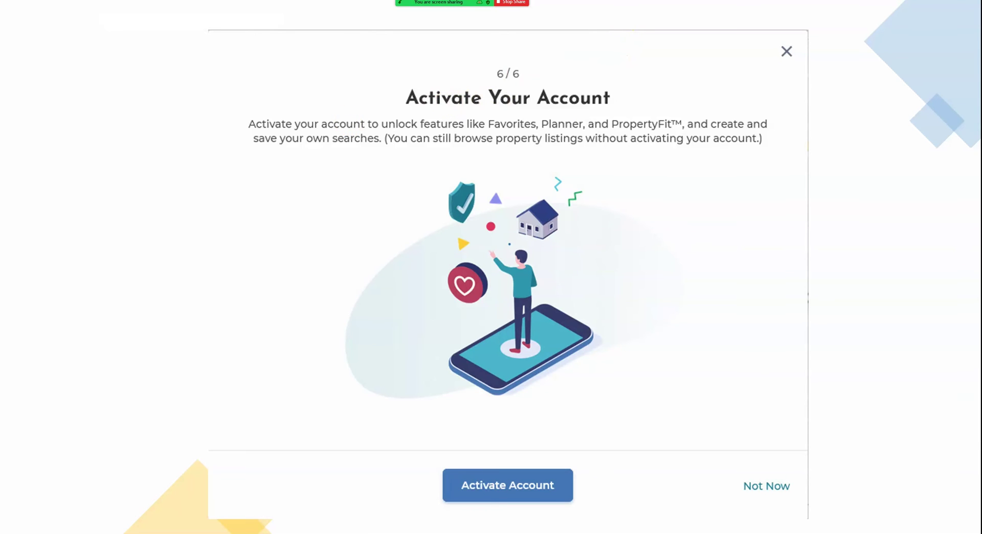
Step: Switch to the maximized OneHome Client Search page, circle Sign In in red, and clear the annotation
key("alt+Tab")
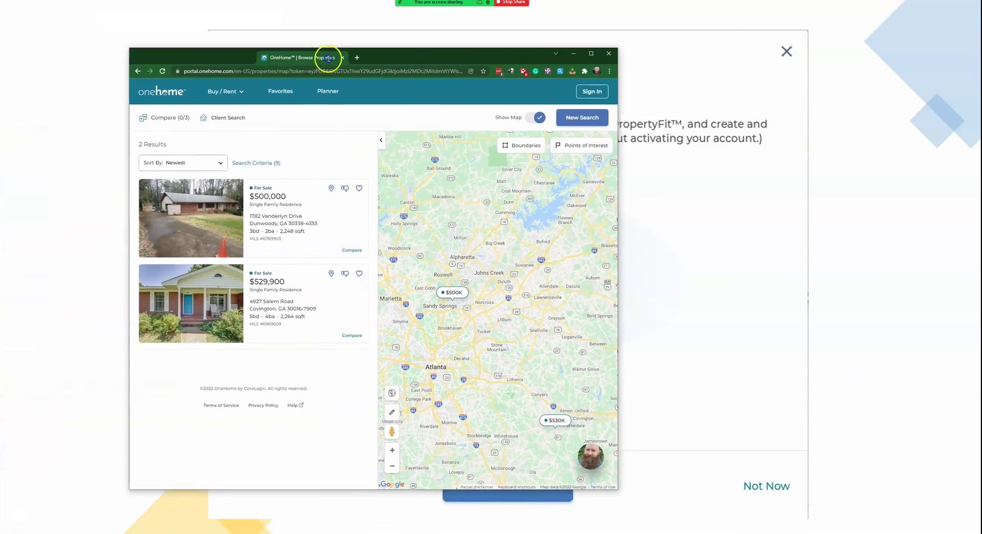
left_click(605, 55)
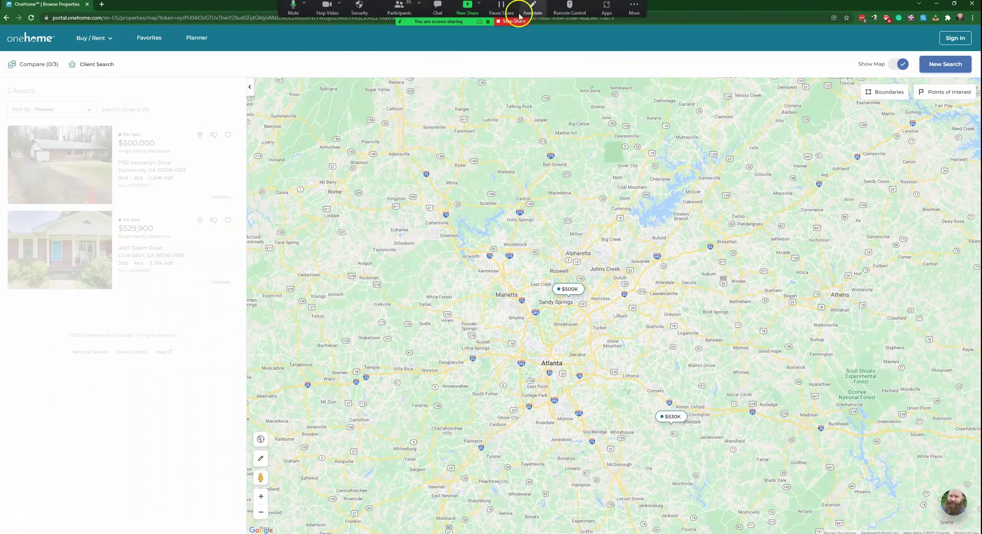
left_click(532, 5)
left_click_drag(908, 31, 921, 13)
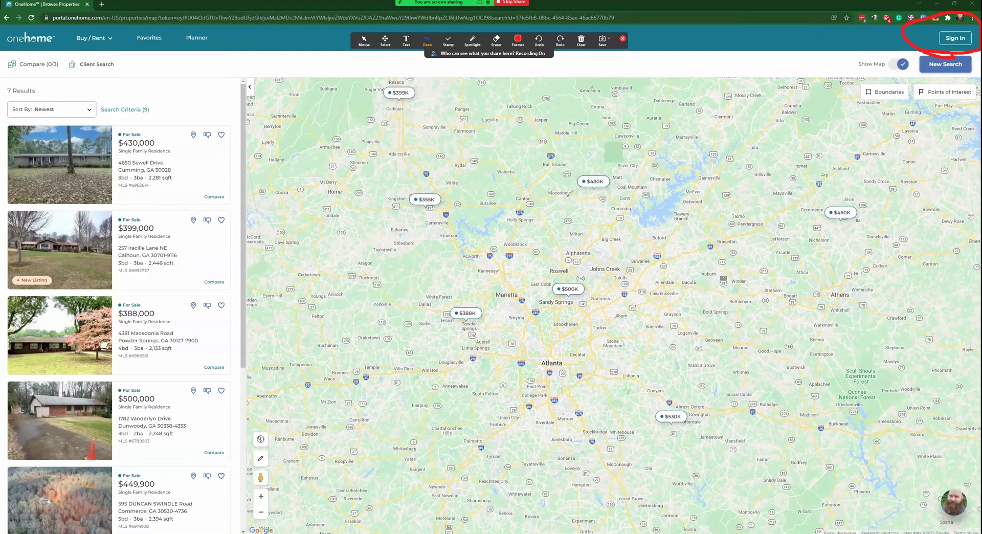
left_click(575, 38)
left_click(585, 57)
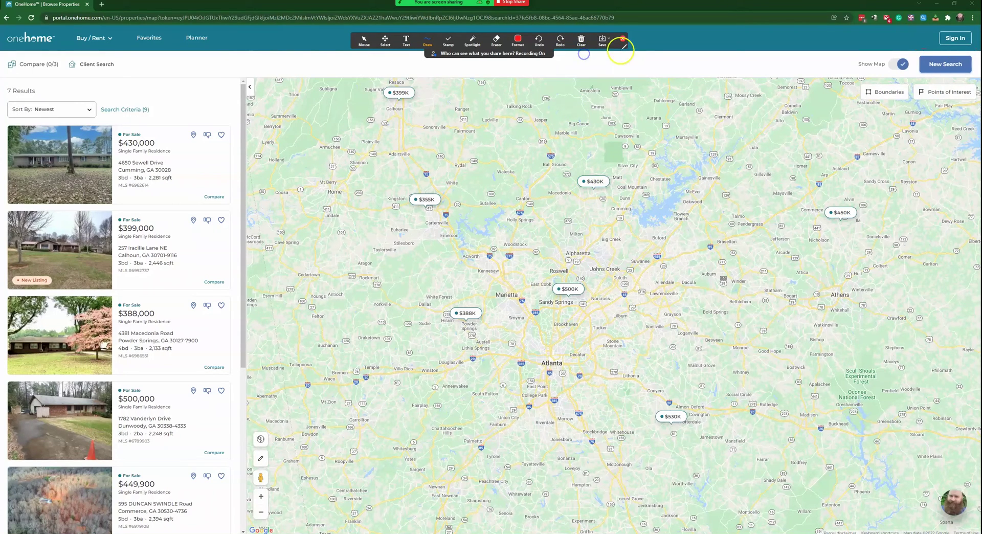
left_click(622, 38)
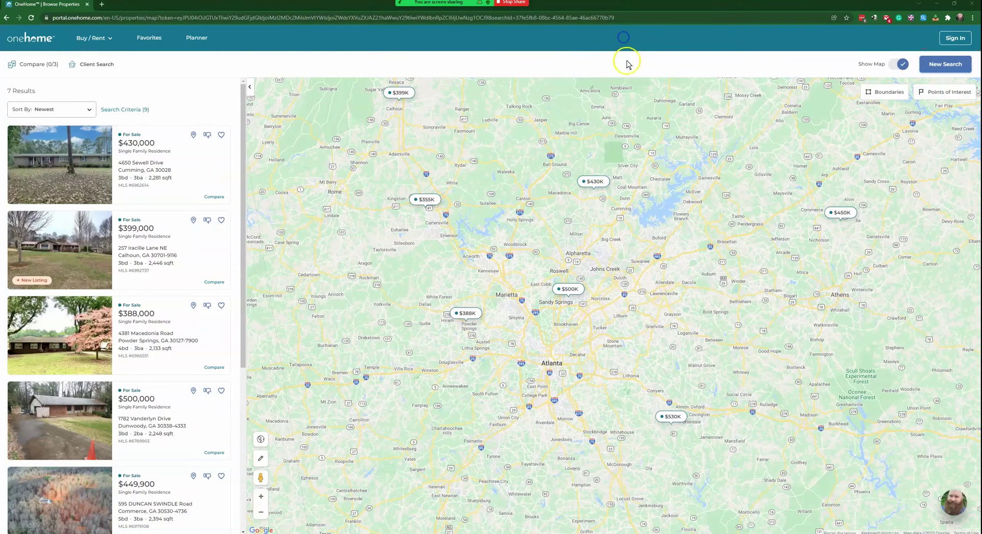
Step: Sign in to the client account with the prefilled credentials and select the agent's Marietta test saved search
left_click(956, 43)
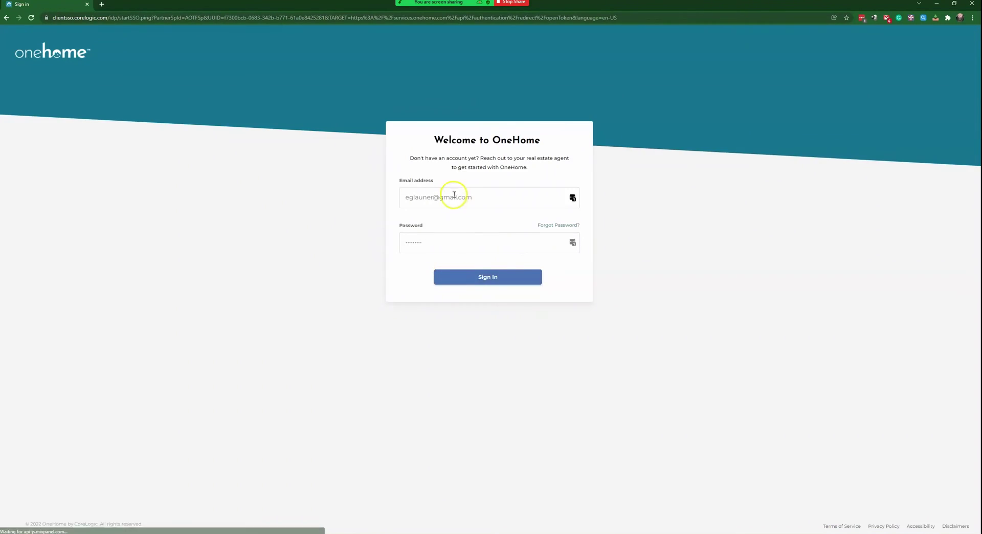
left_click(480, 276)
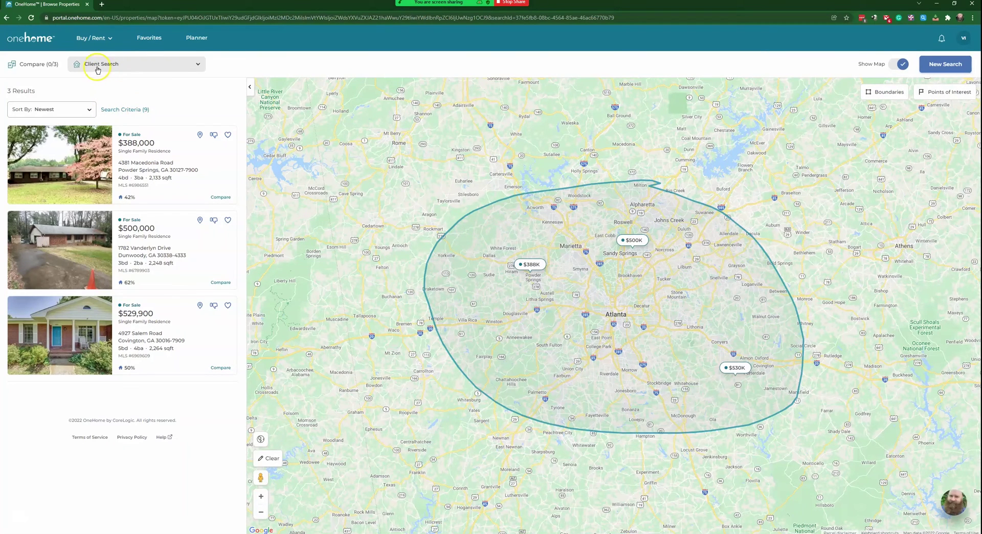
left_click(120, 65)
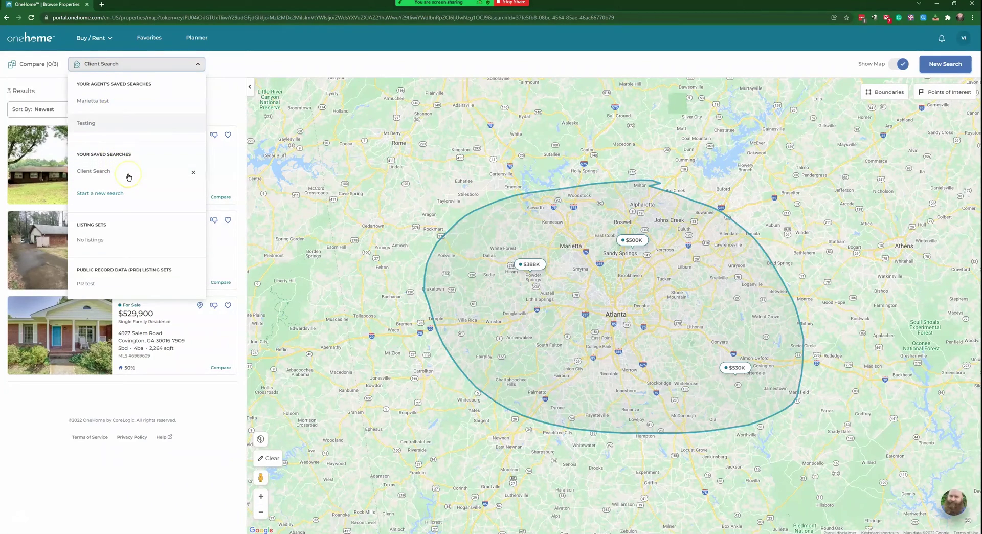
left_click(139, 130)
left_click(110, 102)
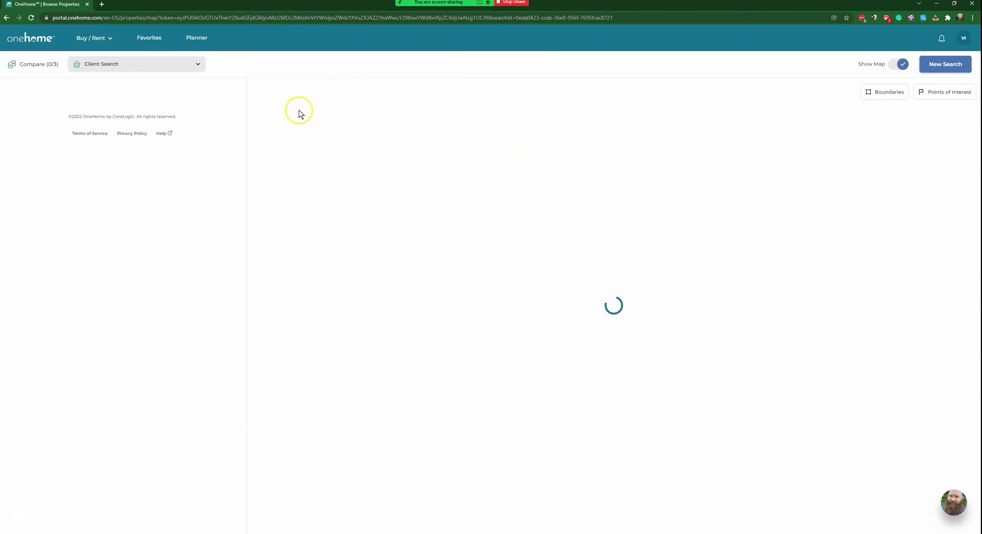
Step: Look through the agent's and client's saved searches, the listing sets and the public record listing sets
left_click(192, 64)
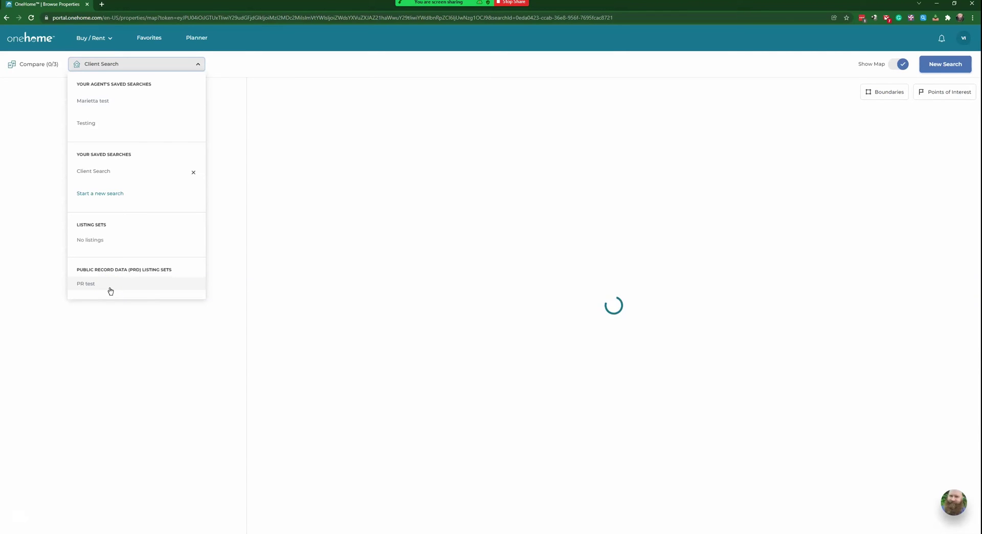
left_click(102, 121)
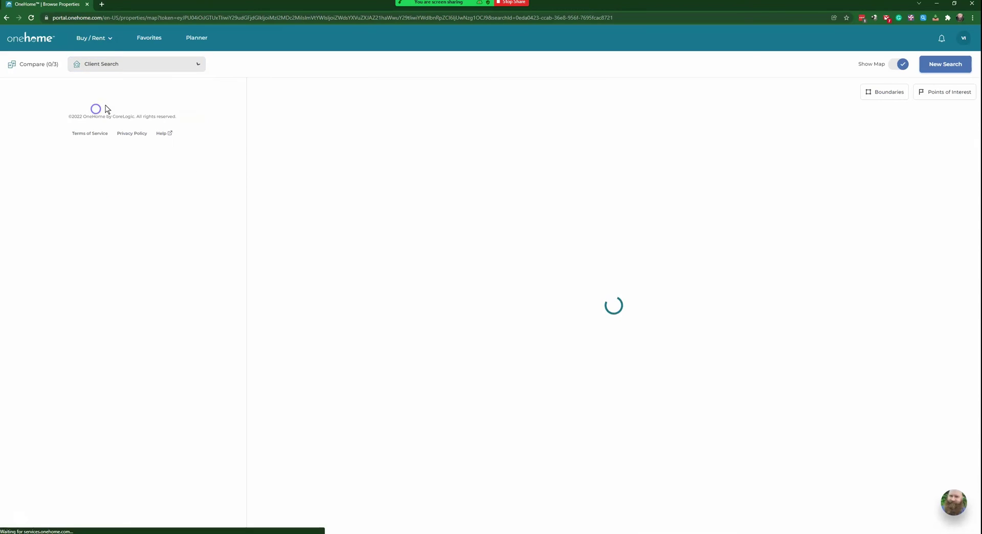
left_click(92, 37)
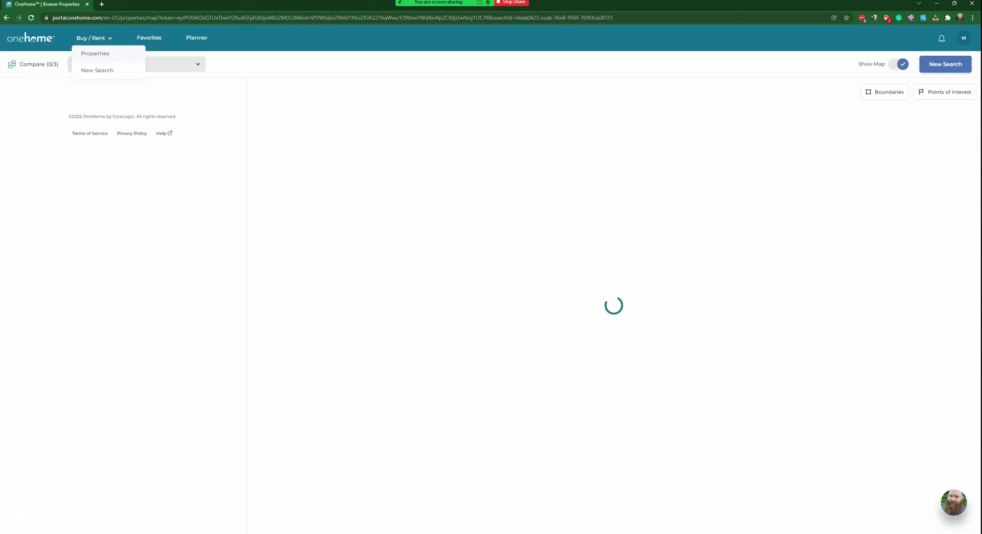
left_click(48, 103)
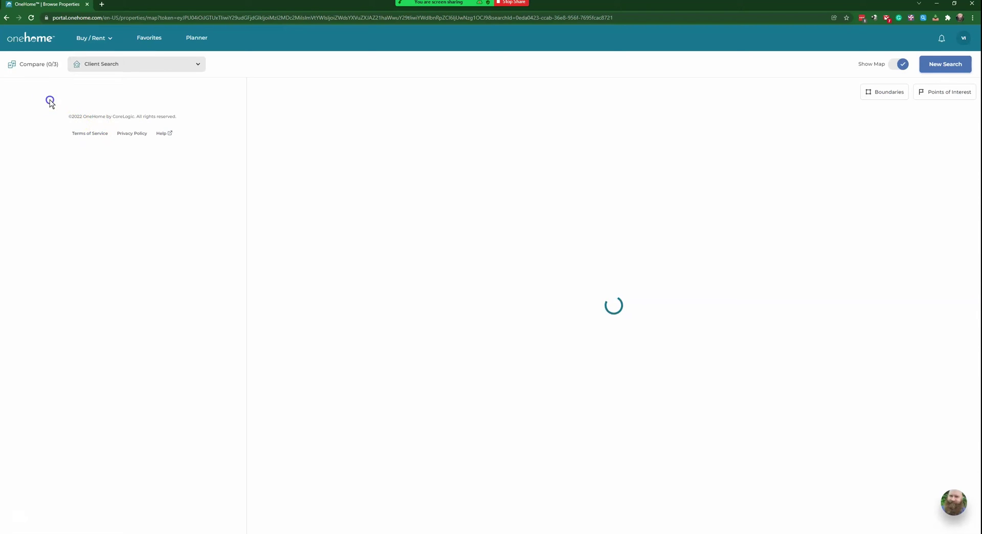
left_click(152, 70)
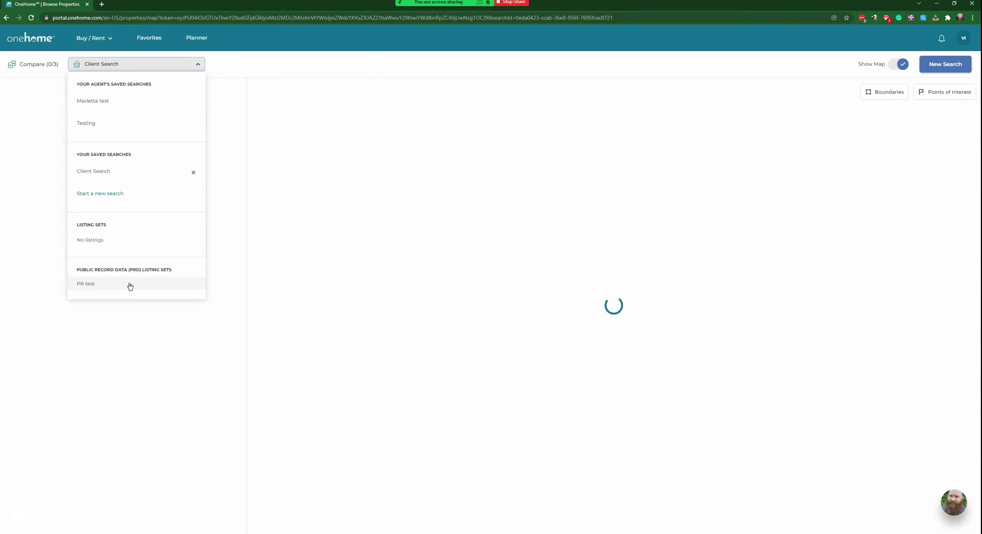
left_click(91, 60)
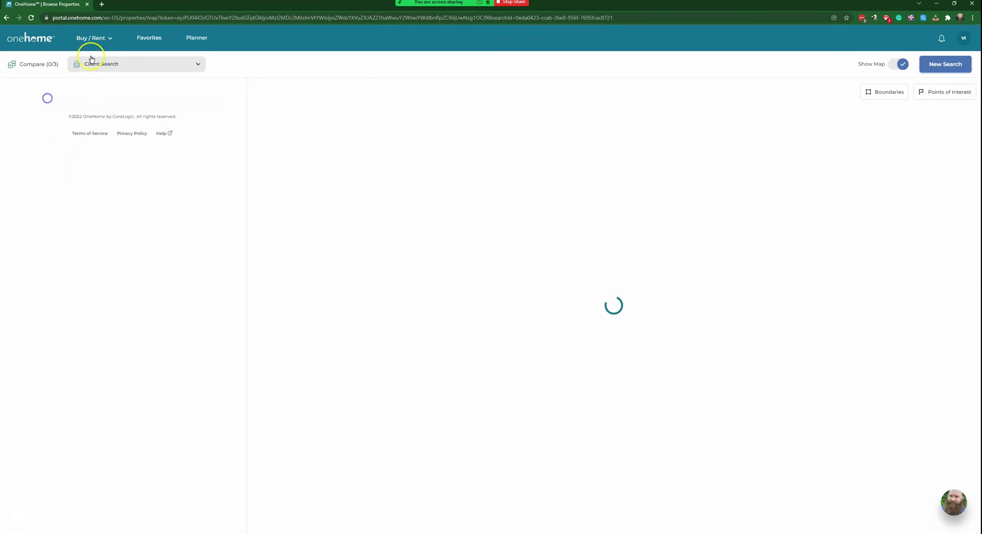
Step: Reselect the Marietta test saved search and load its property listings
left_click(101, 64)
left_click(100, 101)
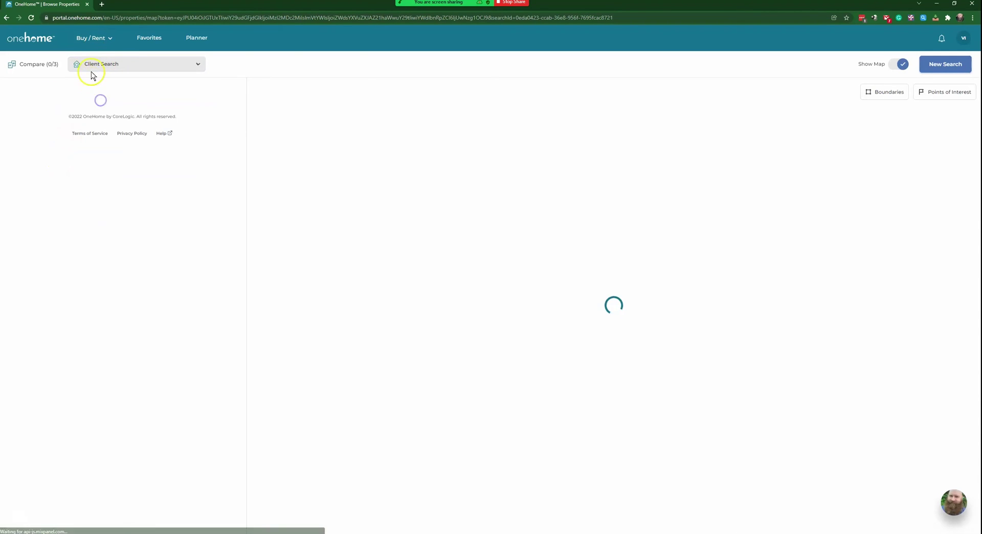
left_click(95, 39)
left_click(92, 53)
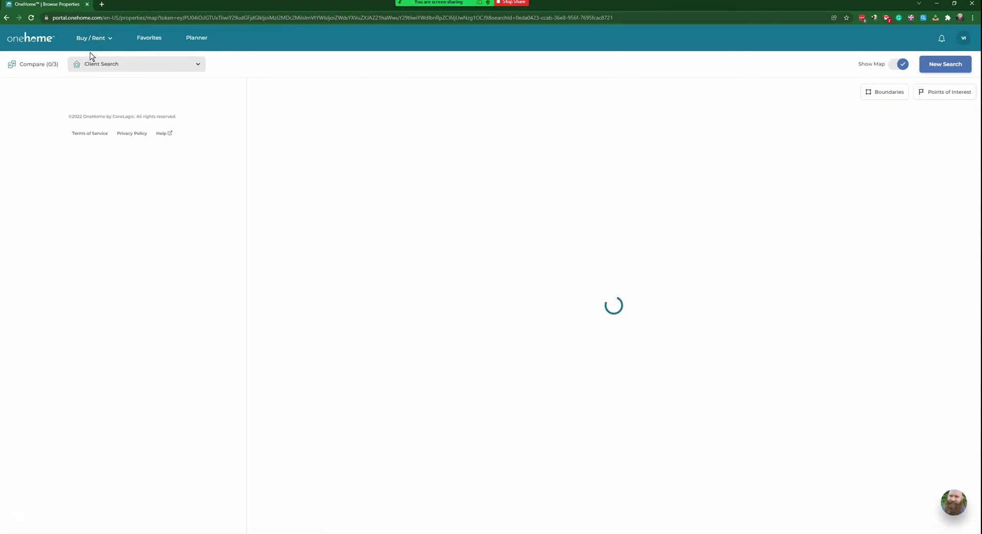
left_click(37, 42)
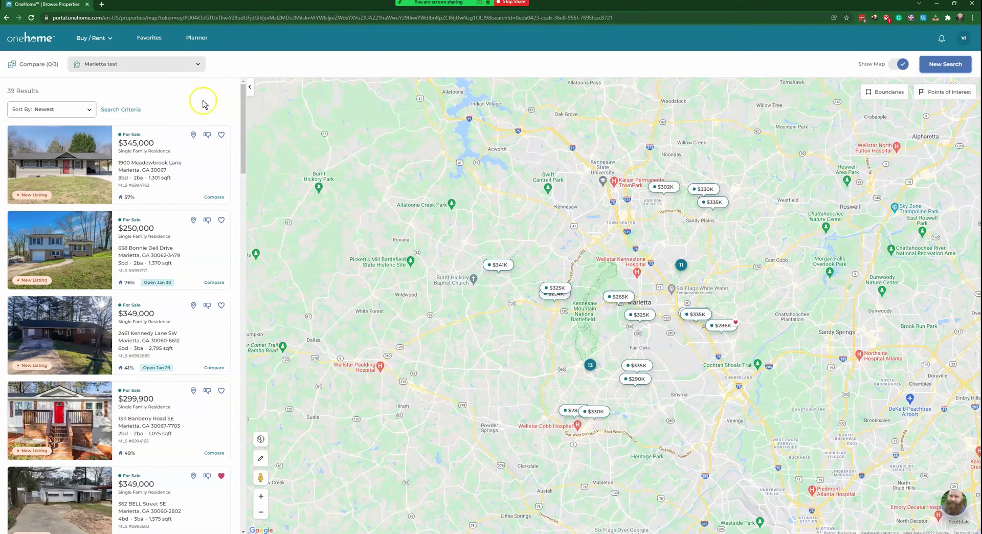
Step: Look at the Buy / Rent options and open the client's favorited properties
left_click(97, 38)
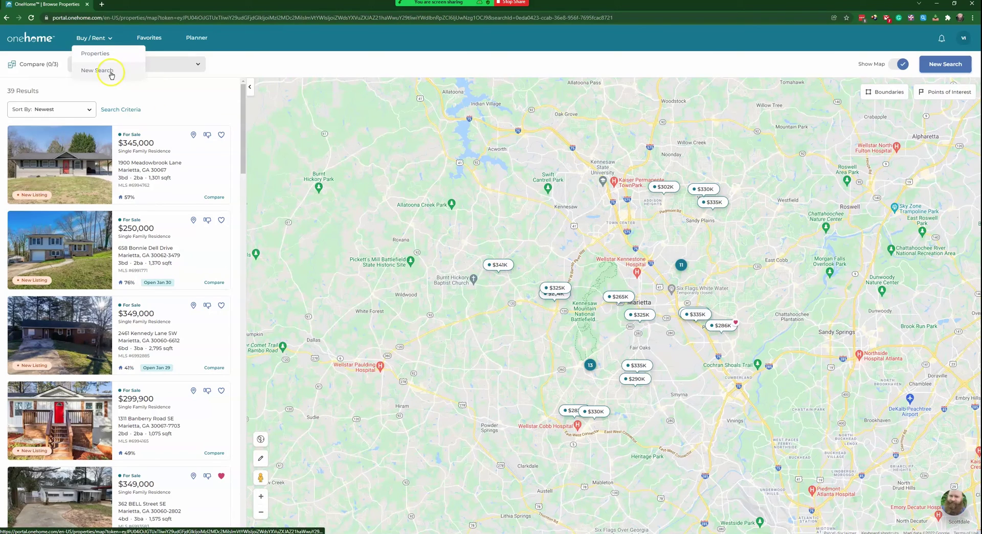
left_click(153, 40)
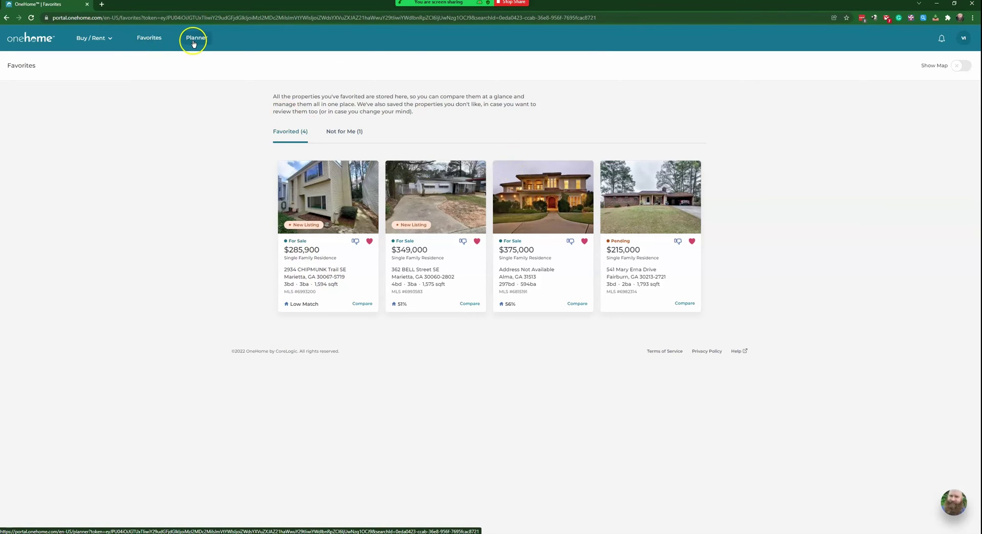
Step: Return to the property listings of the Marietta test saved search with the map shown
left_click(77, 40)
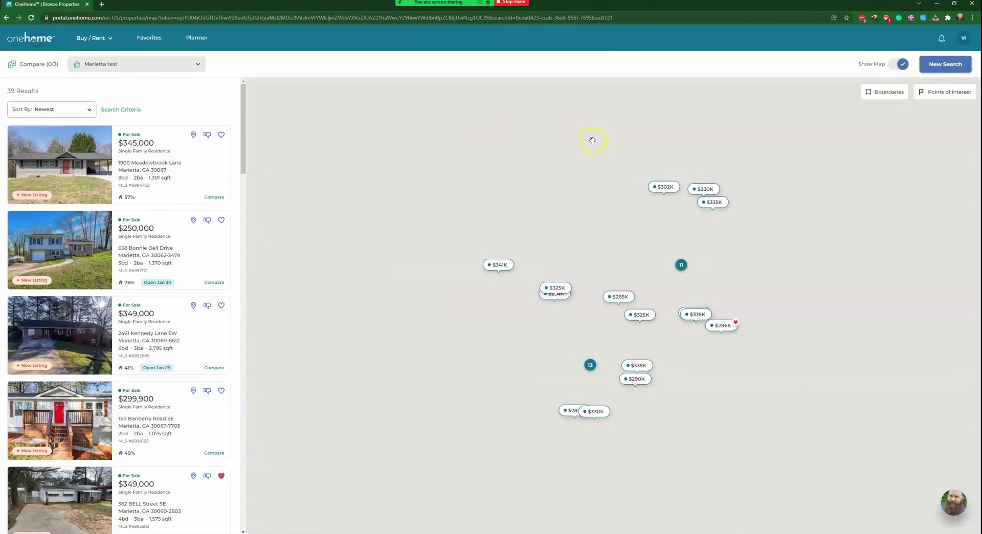
left_click(201, 82)
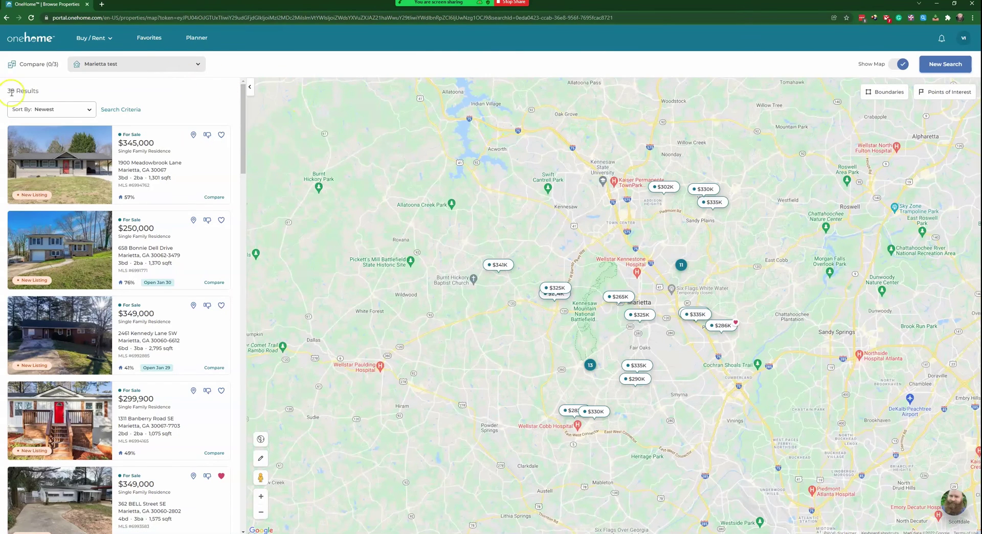
left_click(35, 44)
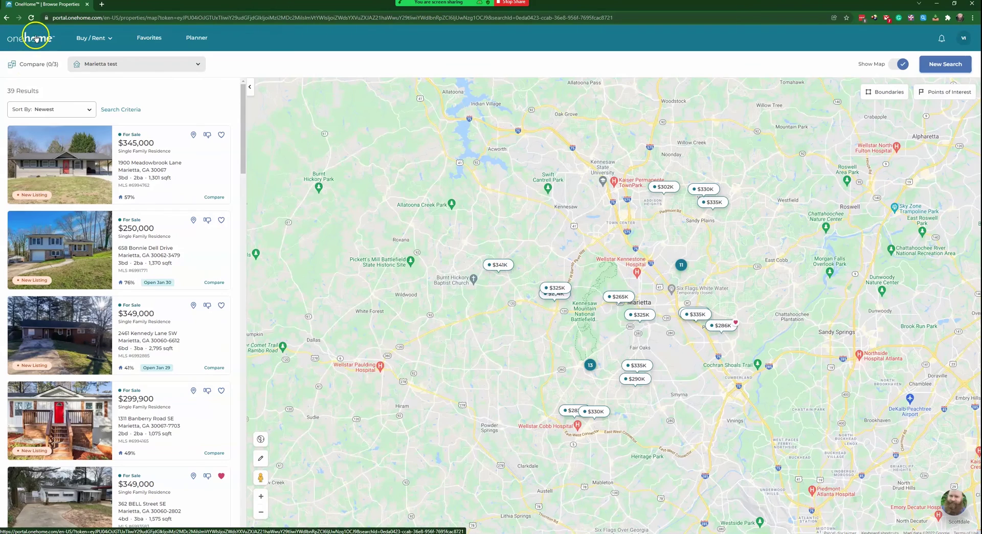
left_click(182, 195)
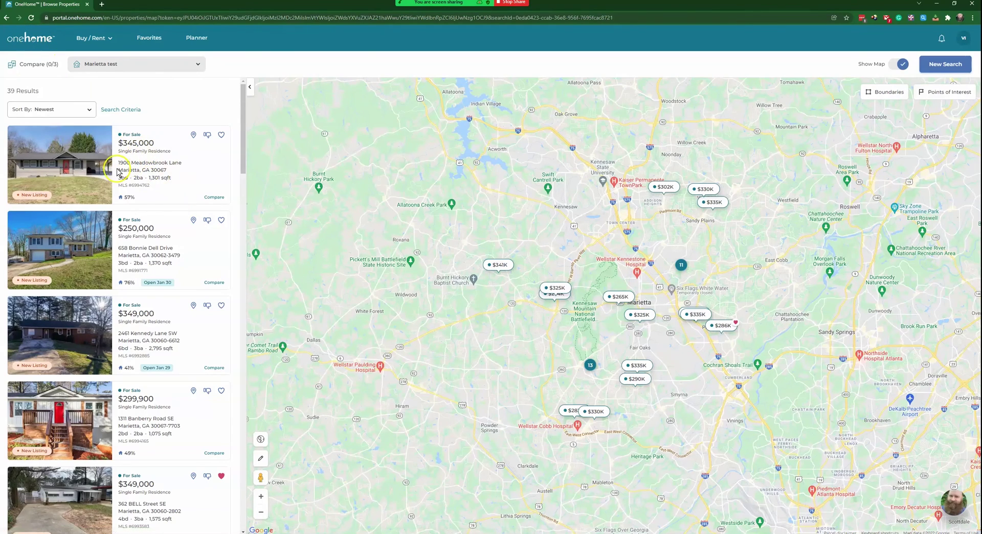
Step: Open the favorited $286K listing from its price marker southeast of Marietta on the map
left_click_drag(687, 367, 496, 145)
left_click_drag(627, 266, 673, 327)
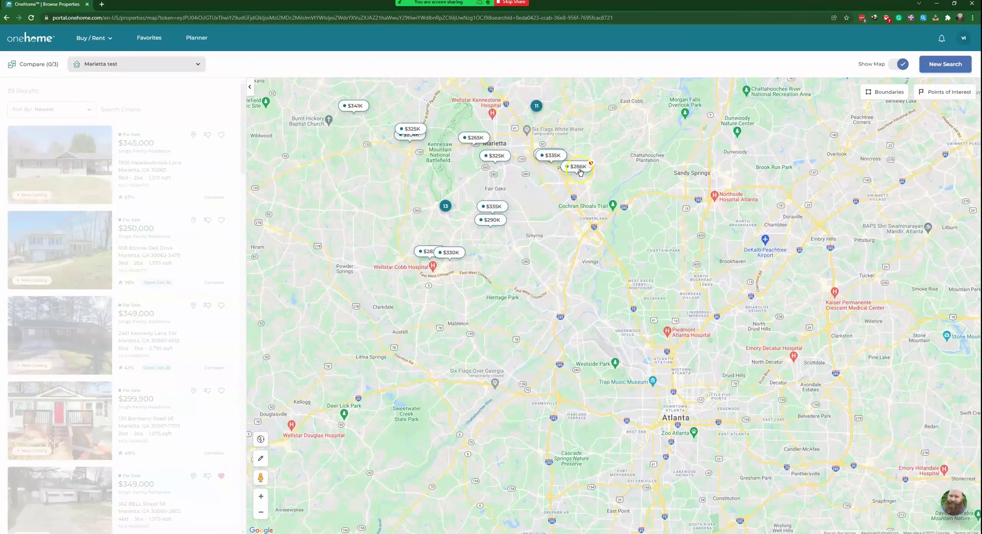
left_click(584, 223)
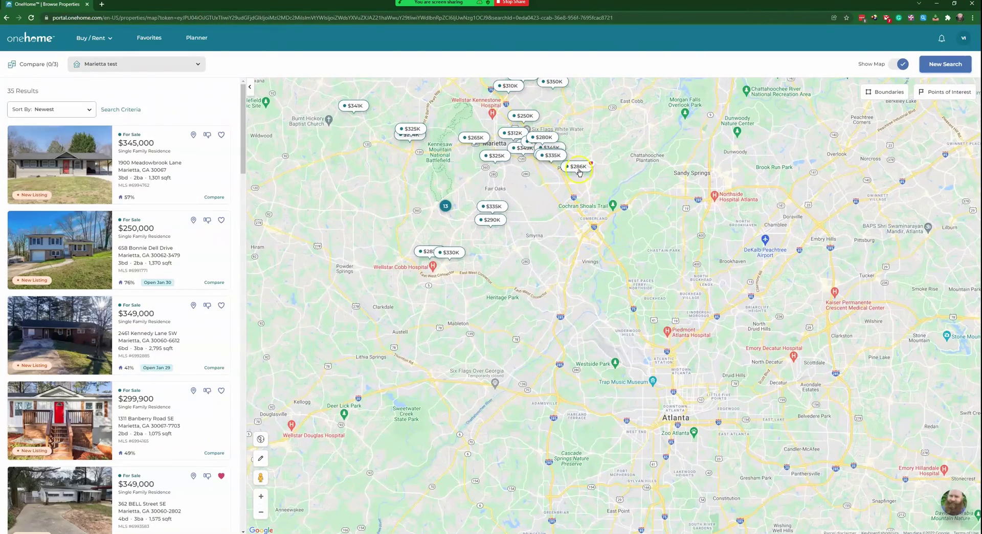
left_click(575, 166)
left_click(567, 170)
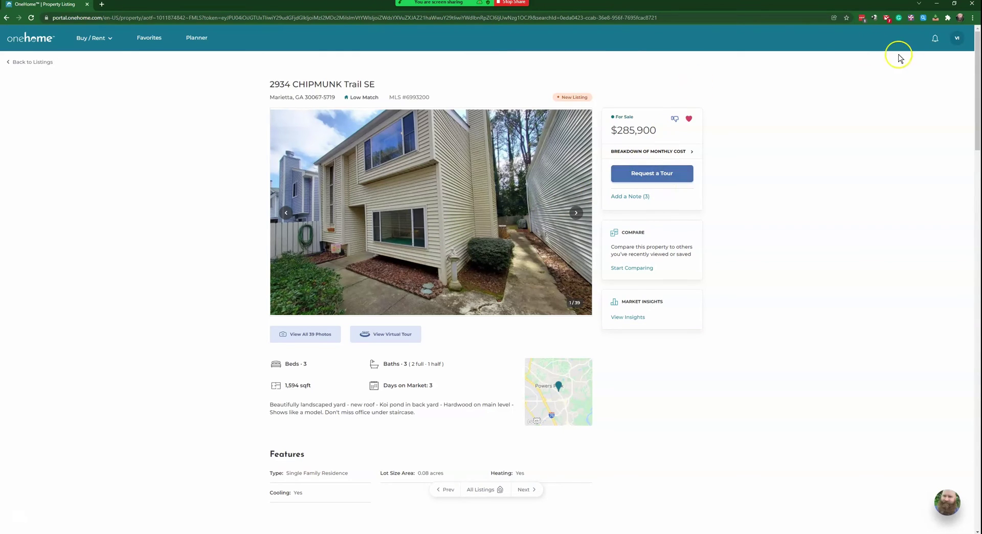
Step: Request a tour of the property for 01/28/2022, available 12:00PM - 3:00PM and 3:00PM - 6:00PM, and dismiss the confirmation
left_click(648, 173)
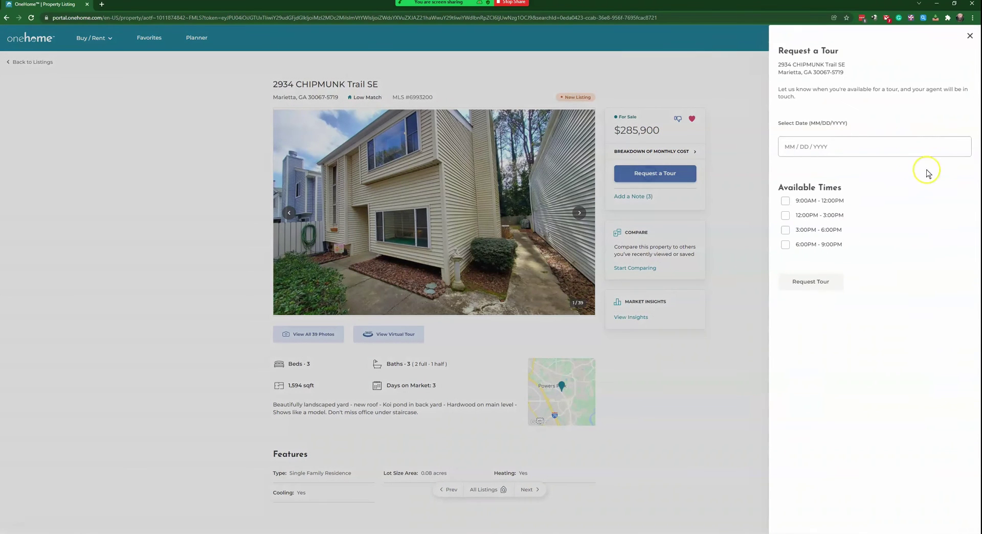
left_click(809, 148)
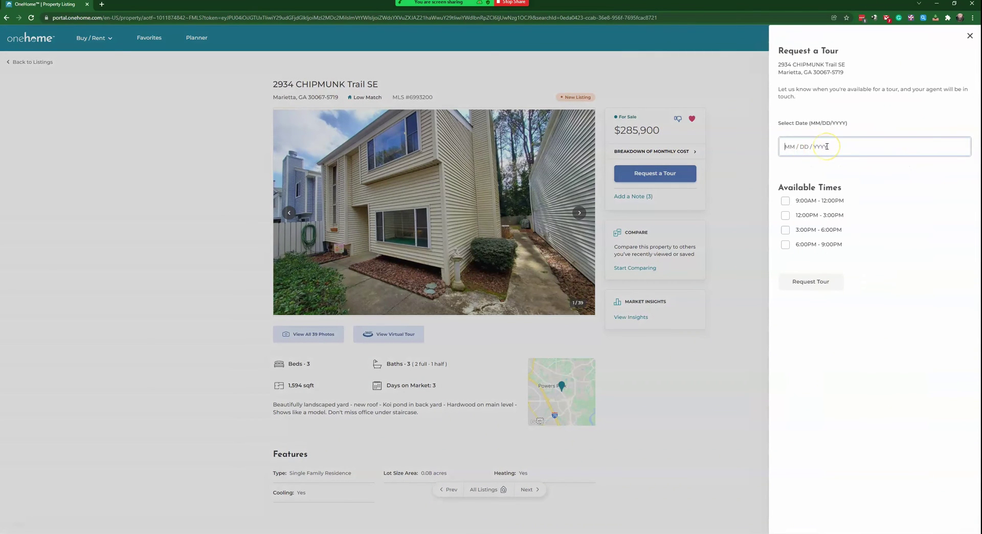
type("01 / ")
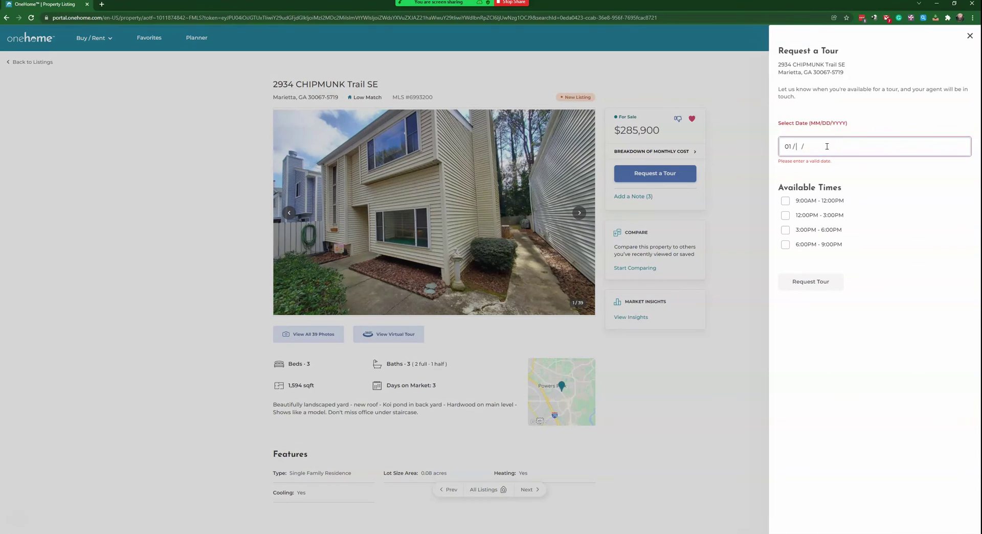
type("28 / 2022")
left_click(786, 216)
left_click(786, 230)
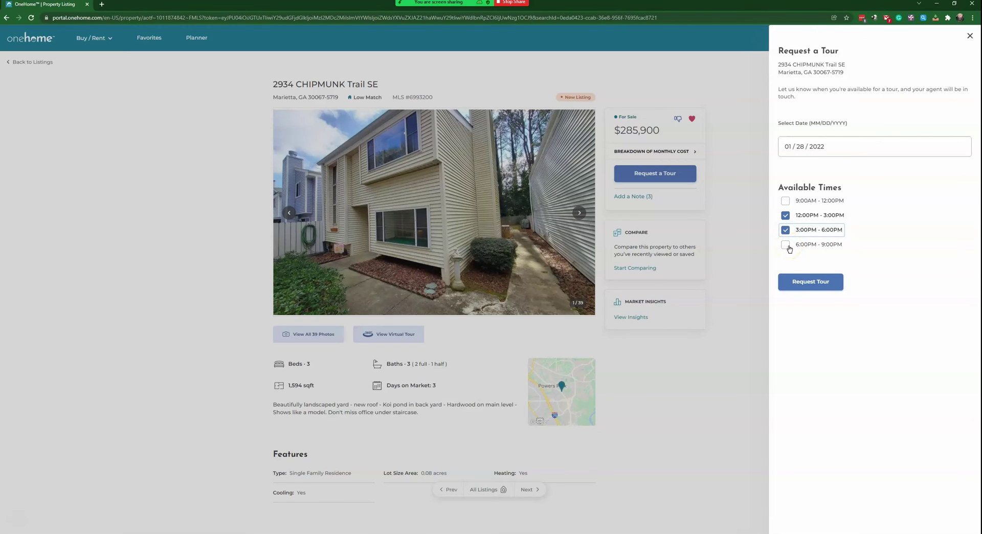
left_click(814, 282)
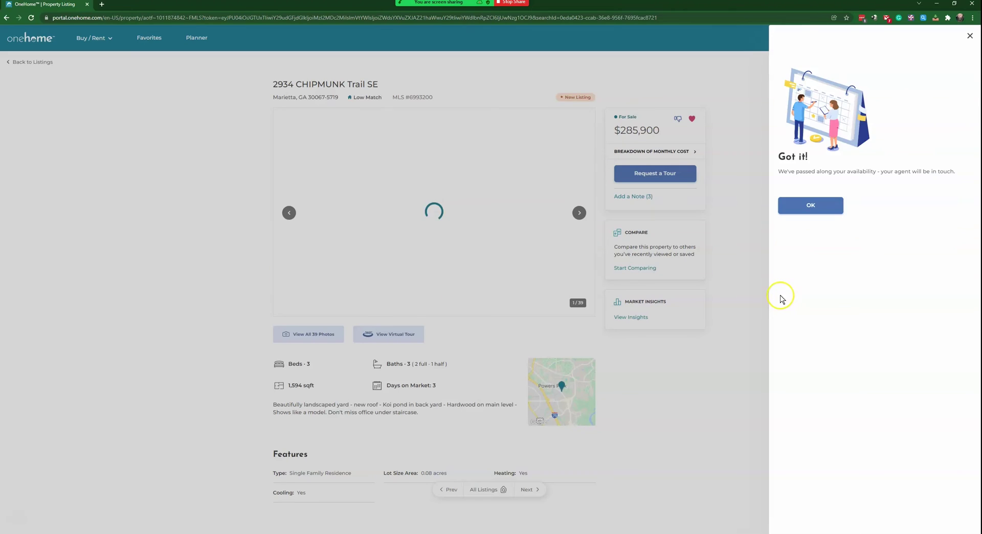
left_click(813, 207)
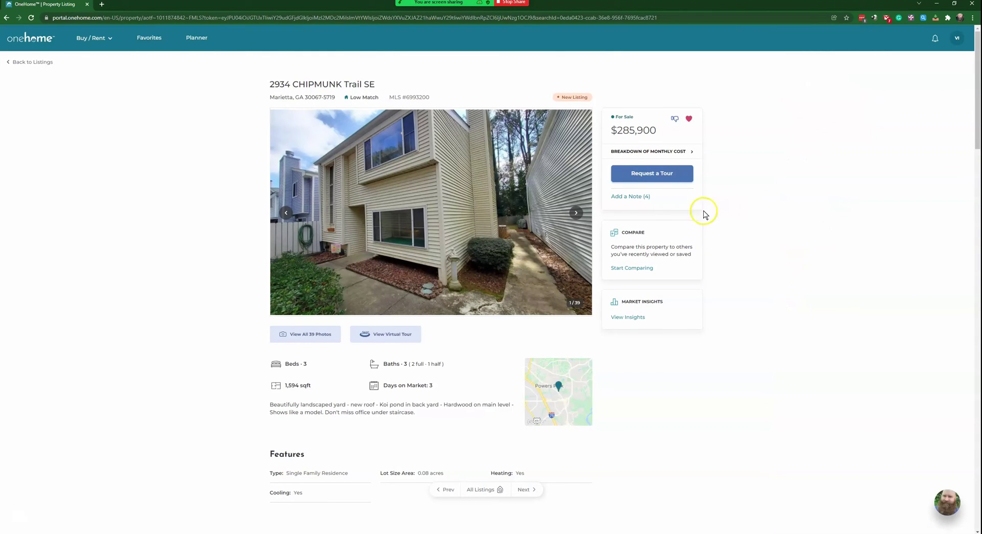
Step: Review the notes on the property, including the tour requests sent to the agent, and close them
left_click(627, 198)
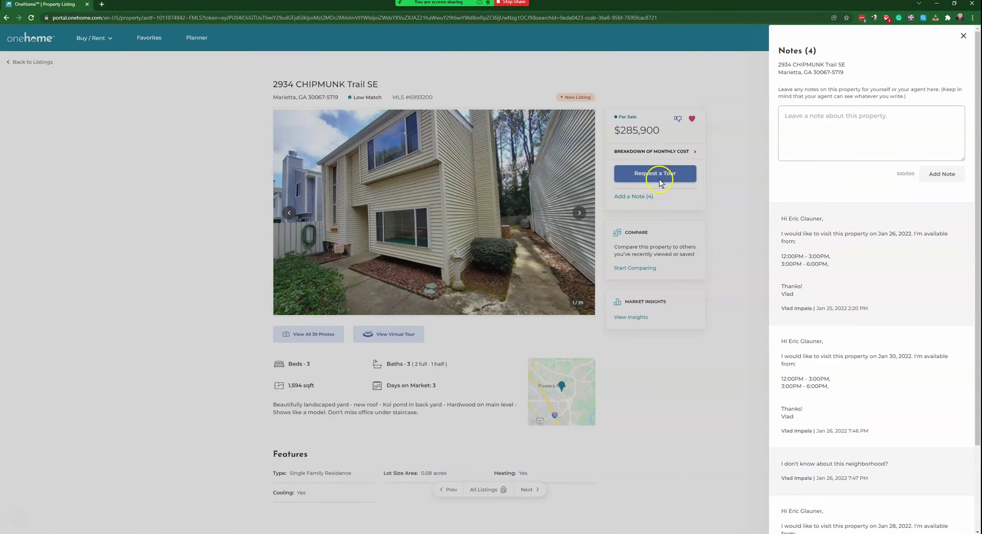
left_click(809, 229)
scroll(809, 229, "down", 2)
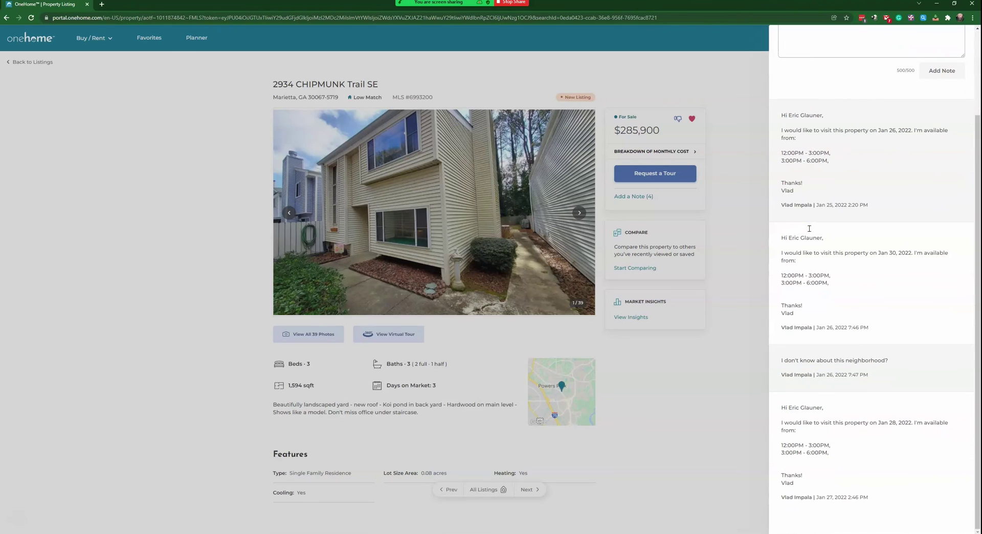
left_click(841, 400)
left_click(843, 300)
left_click(735, 221)
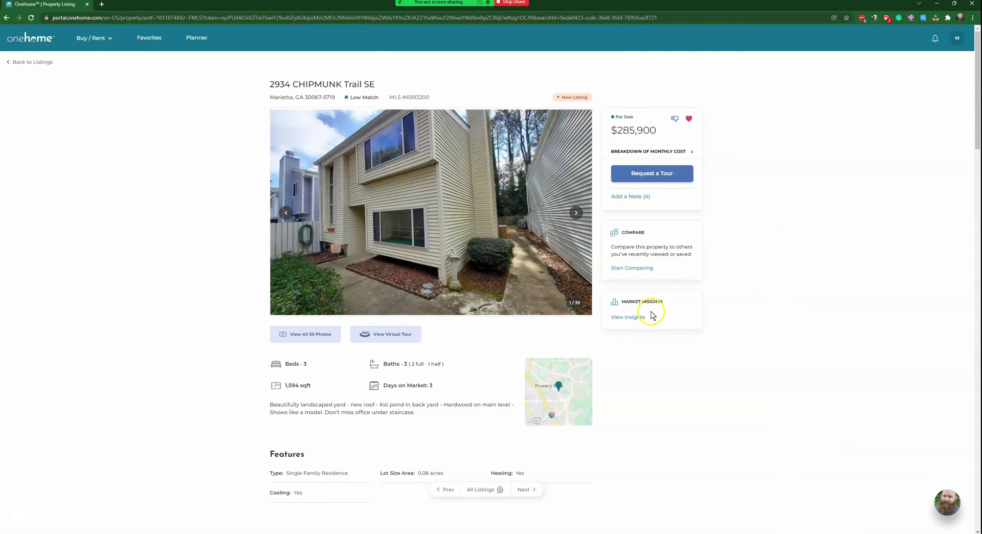
Step: Look through the full listing page, from property details and schools to neighborhood scores, price history and similar properties
scroll(645, 302, "down", 12)
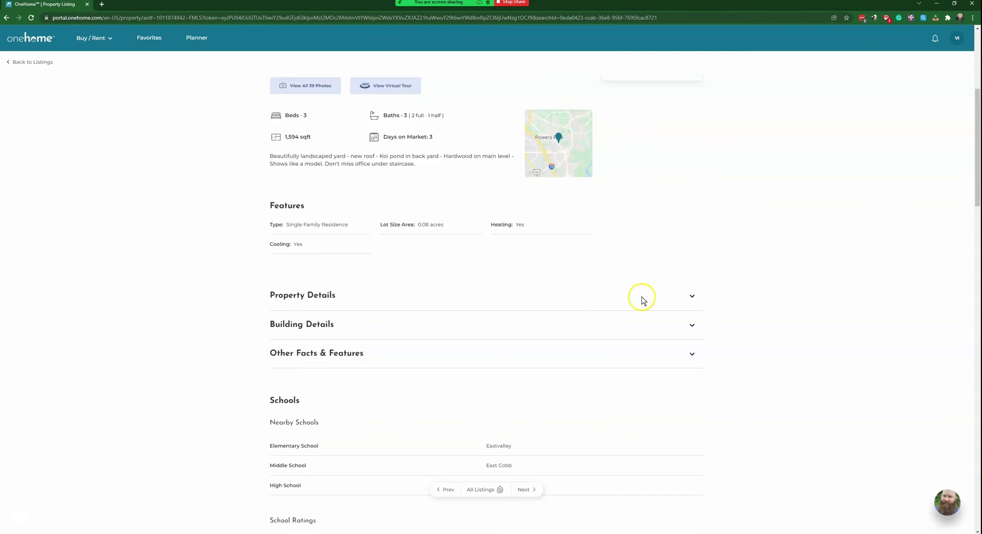
scroll(642, 298, "down", 8)
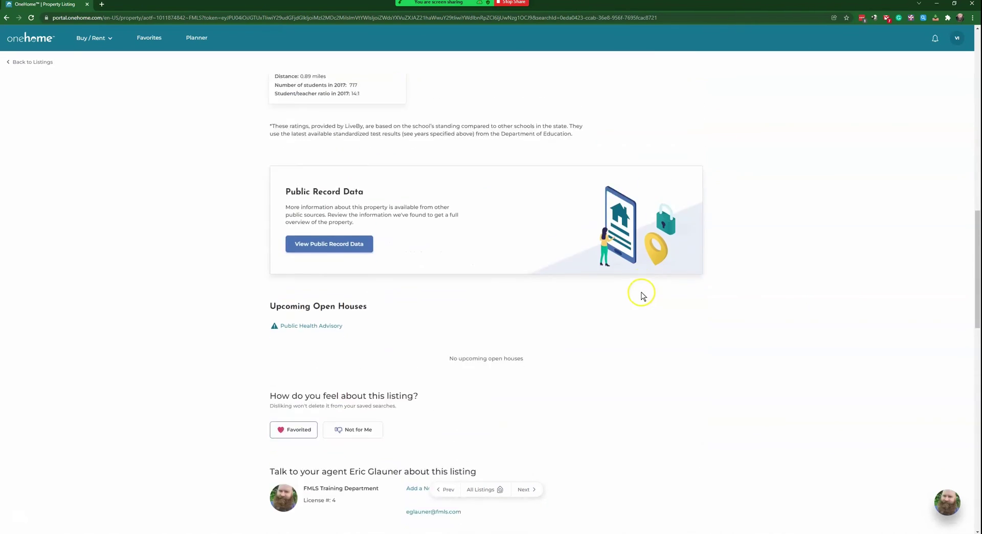
scroll(642, 295, "down", 10)
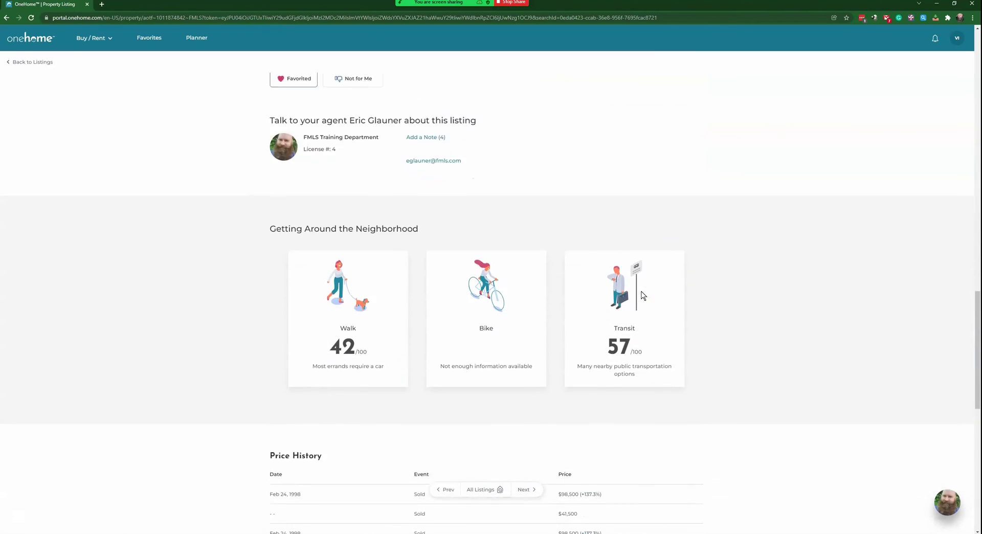
scroll(643, 294, "down", 2)
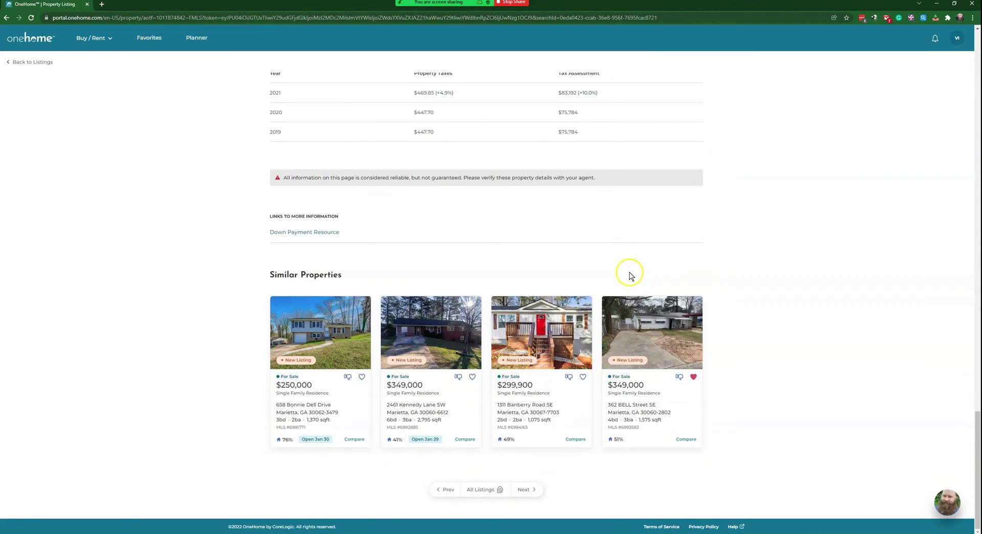
scroll(685, 284, "up", 7)
scroll(688, 284, "up", 15)
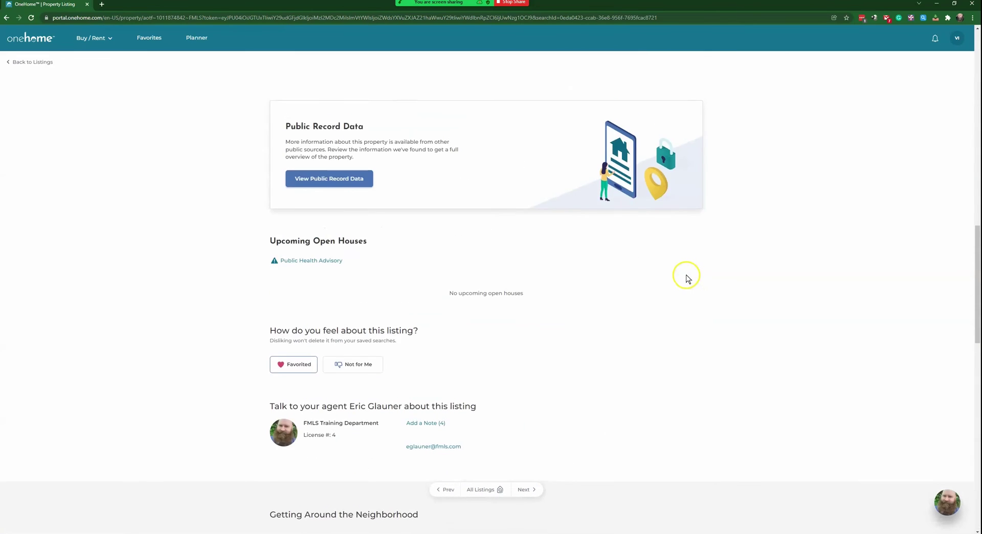
scroll(685, 276, "up", 6)
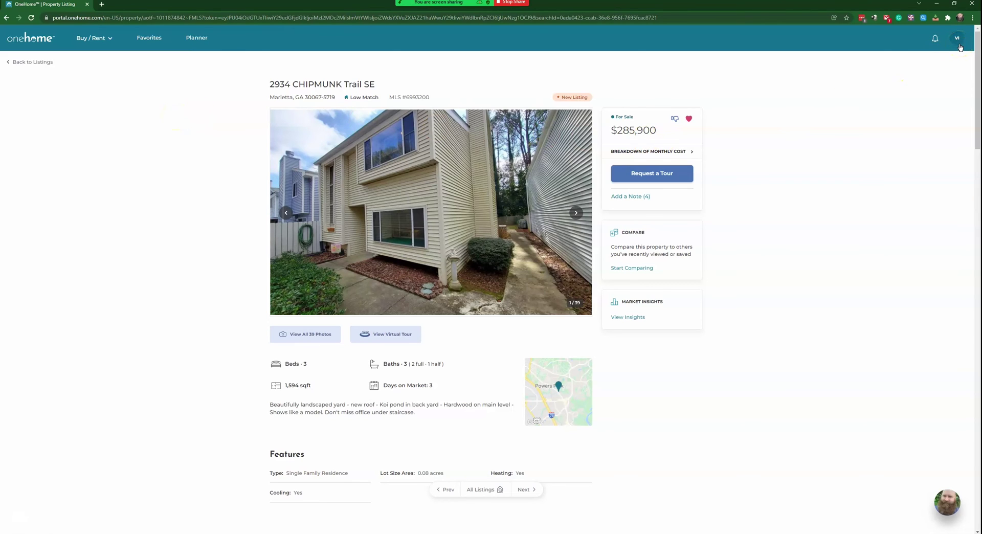
Step: Circle the account initials with a red freehand annotation, clear the drawing and close the annotation tools
mouse_move(566, 9)
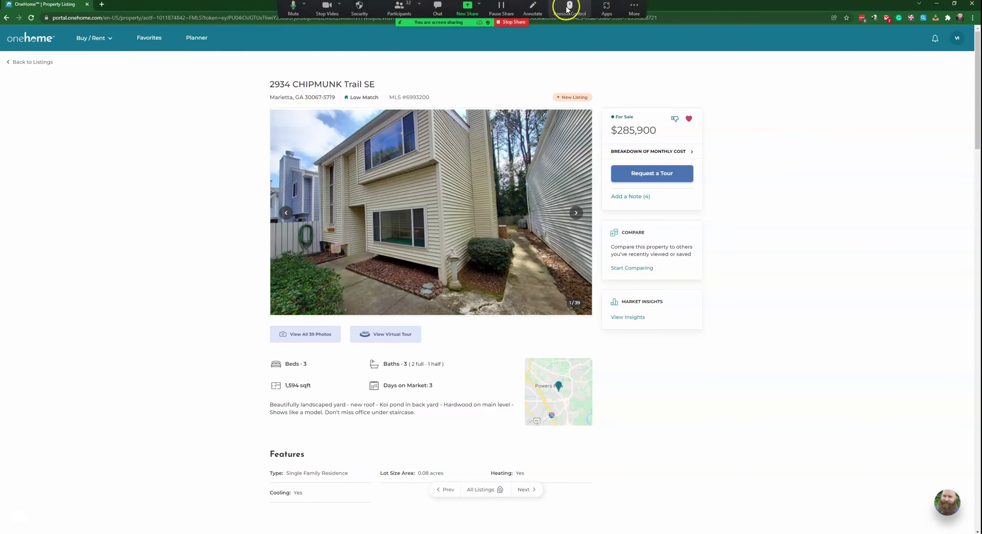
left_click(532, 7)
mouse_move(970, 33)
left_mouse_down()
mouse_move(940, 30)
mouse_move(971, 51)
left_mouse_up()
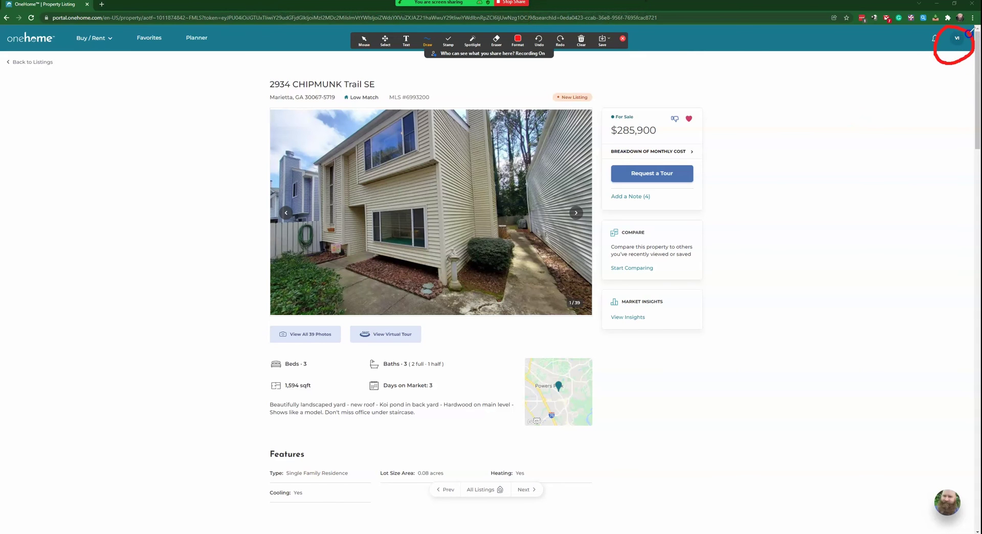
left_click(581, 41)
left_click(615, 51)
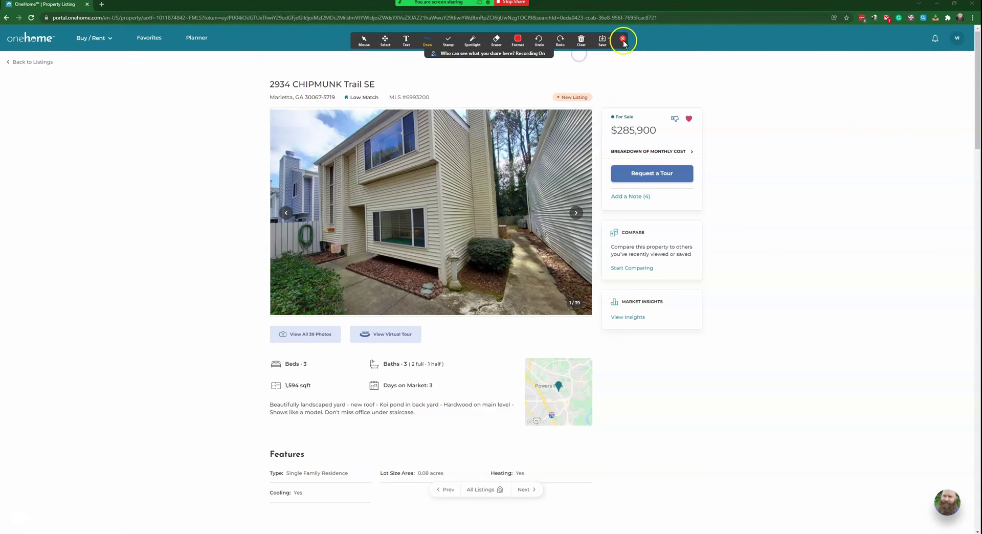
left_click(622, 38)
Step: Look at the client's account options, including the profile link and current agent choices, and reselect the agent
left_click(956, 38)
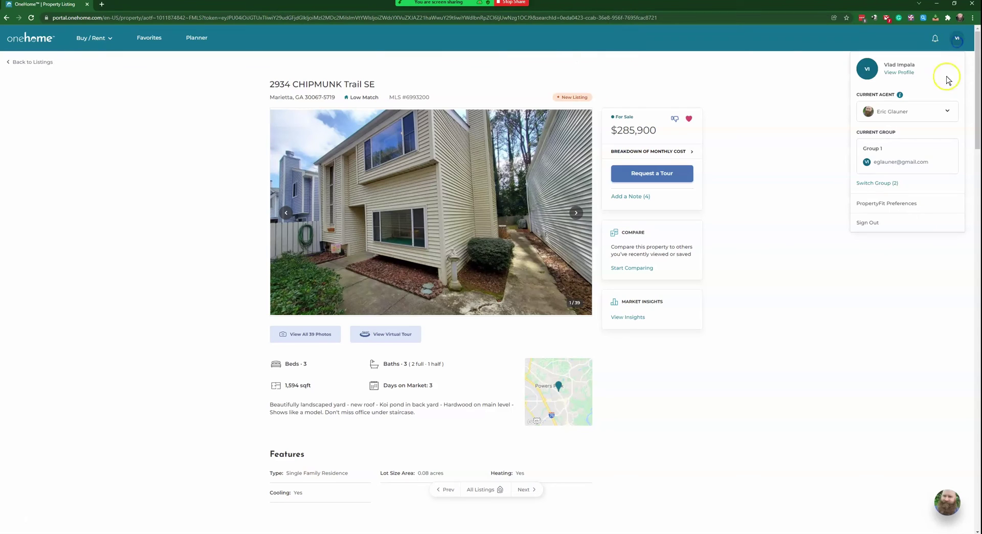
left_click(904, 75)
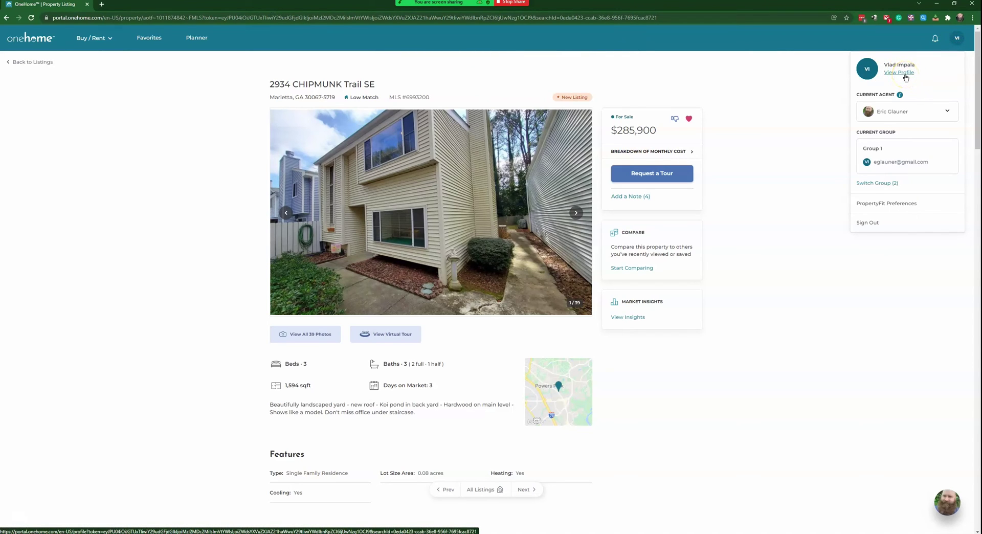
left_click(910, 76)
left_click(907, 74)
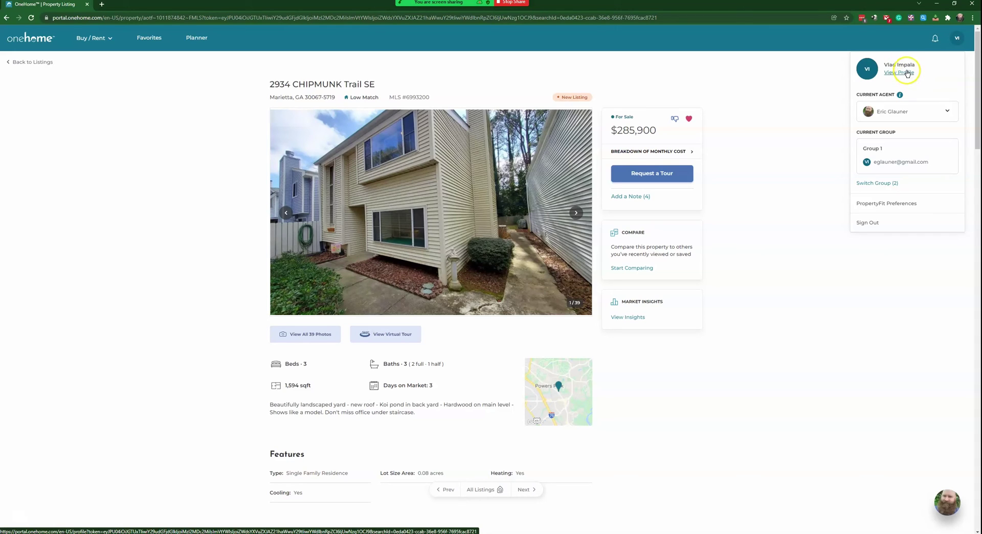
left_click(936, 111)
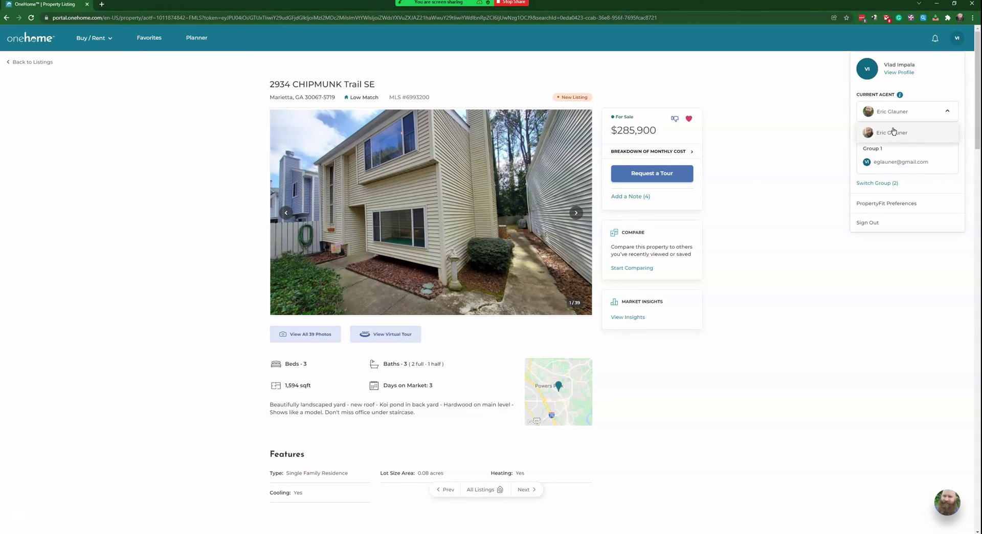
left_click(892, 132)
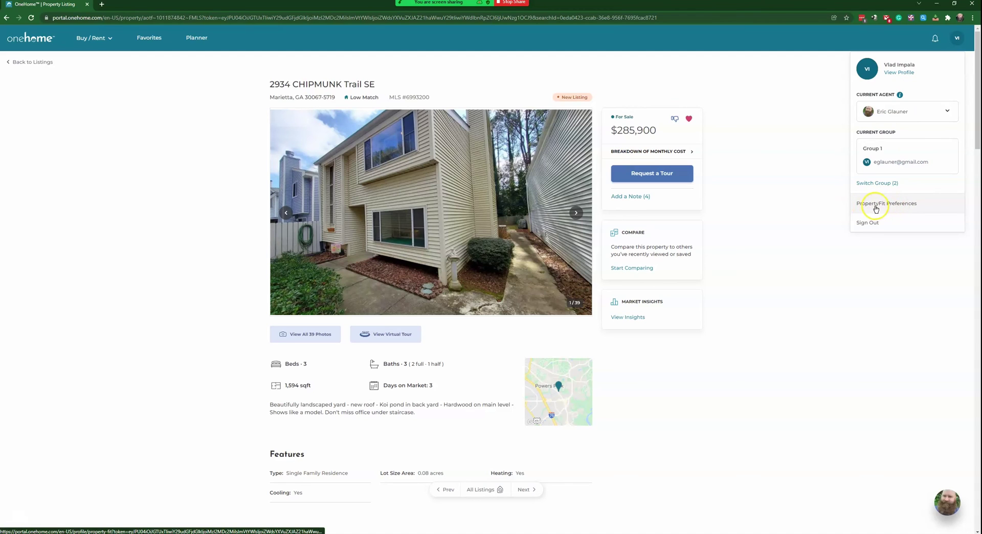
Step: Start changing the property preferences in the client's PropertyFit Preferences and choose a newer home and outdoor space
left_click(899, 205)
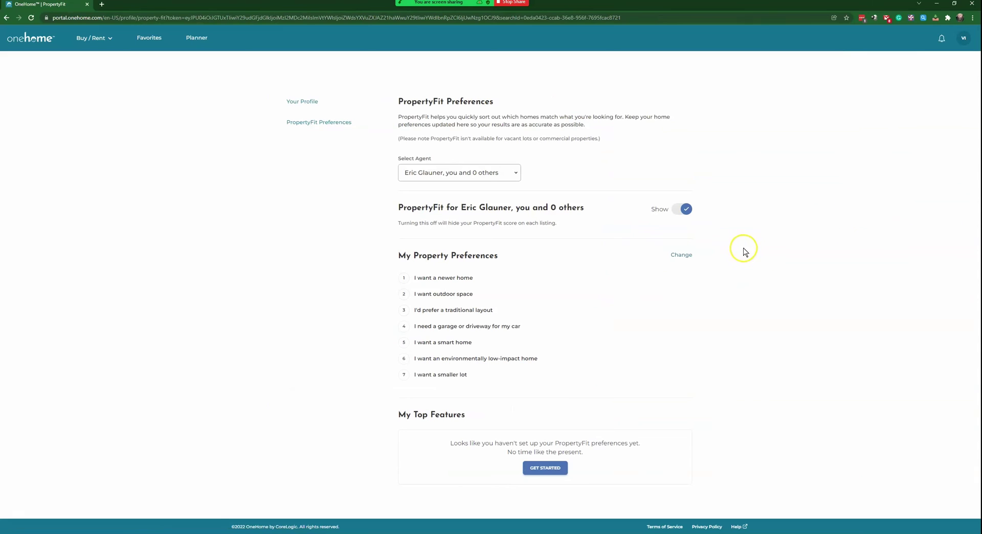
left_click(682, 255)
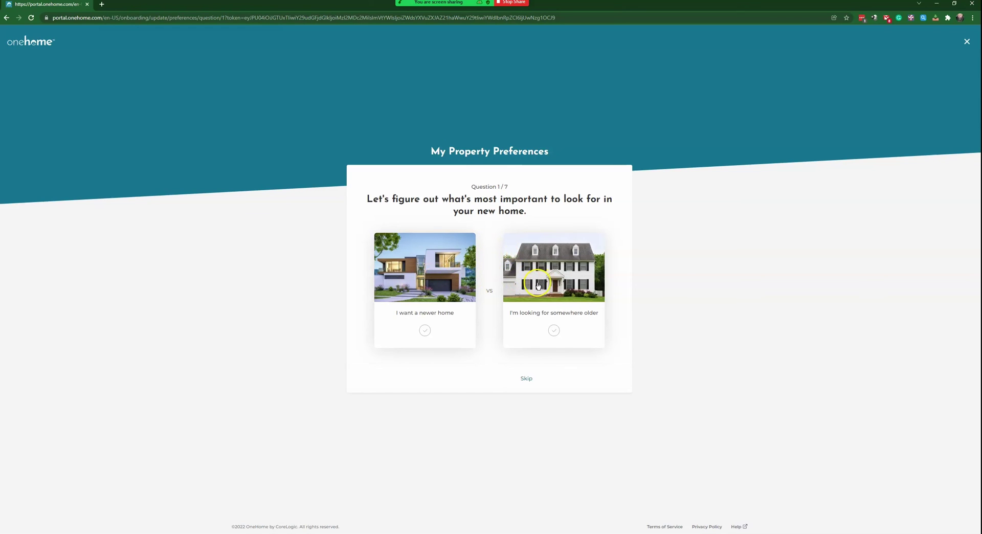
left_click(431, 284)
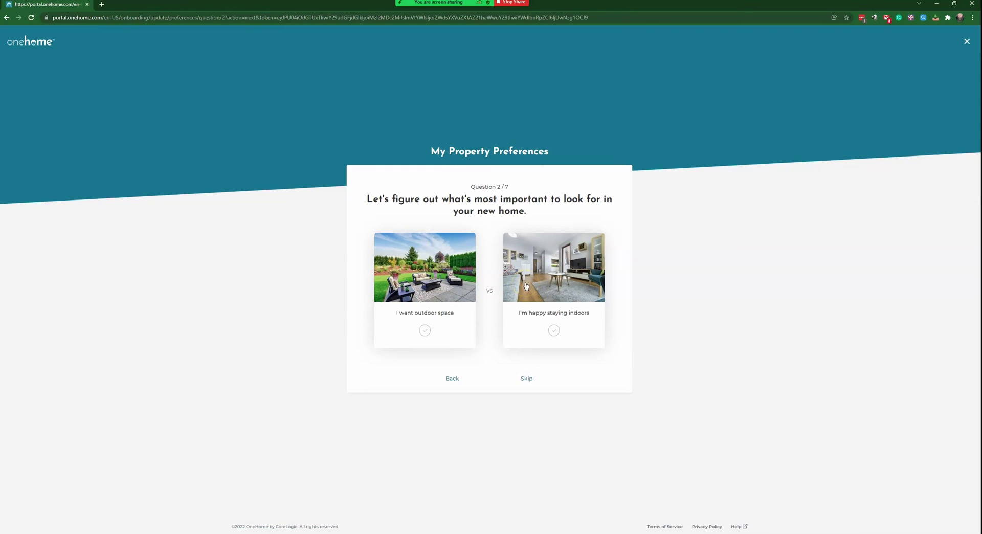
left_click(455, 279)
left_click(418, 279)
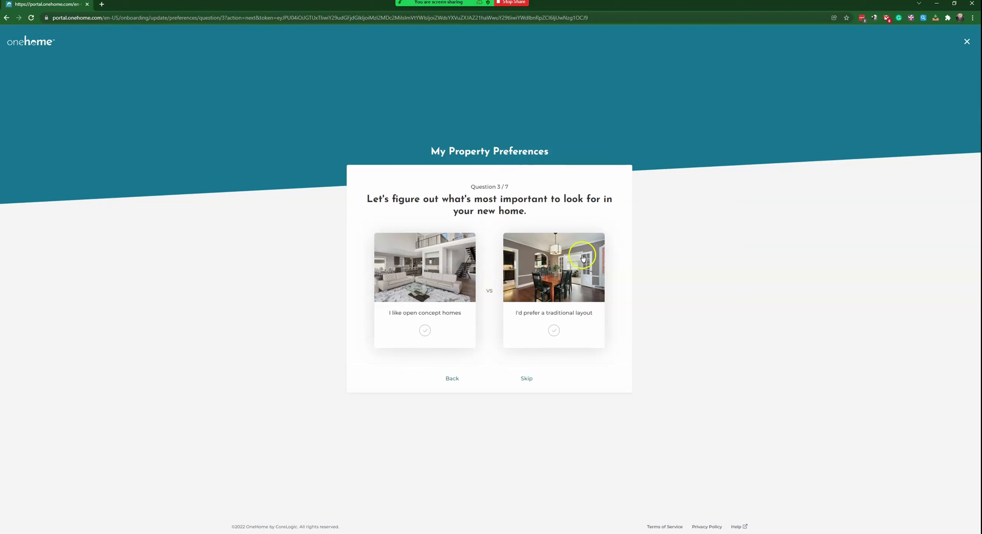
Step: Choose a traditional layout, garage or driveway, smart home, environmentally low-impact home and smaller lot, and finish the property preferences
left_click(553, 269)
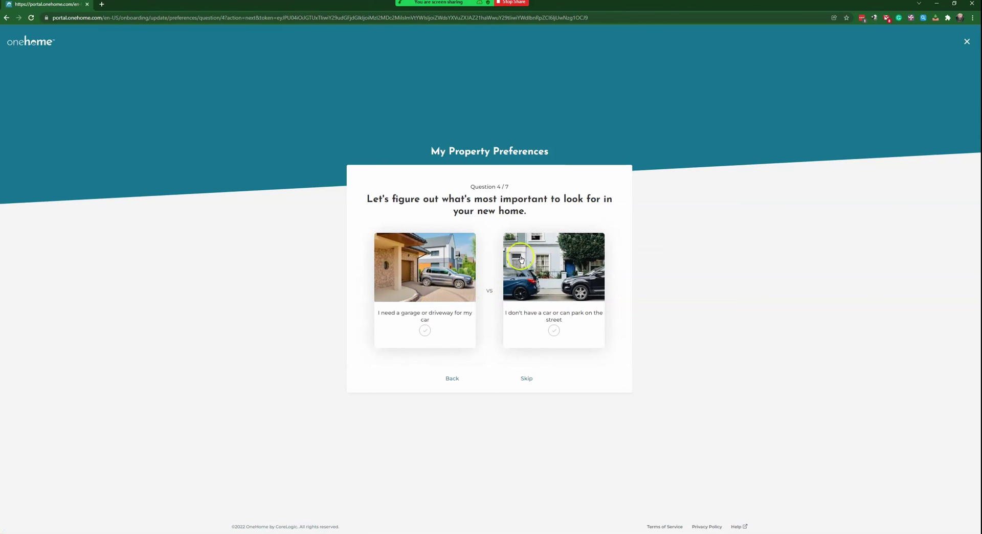
left_click(426, 272)
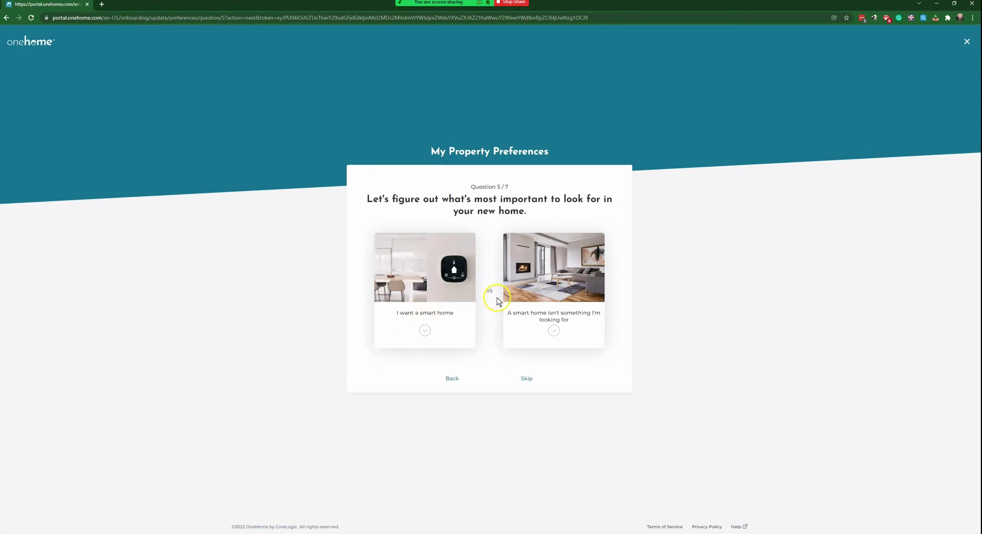
left_click(438, 303)
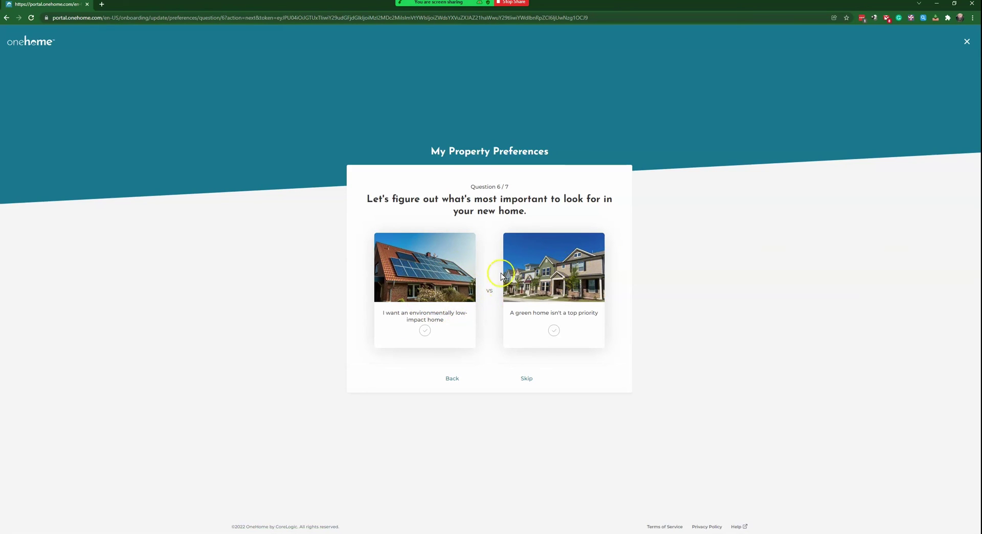
left_click(423, 267)
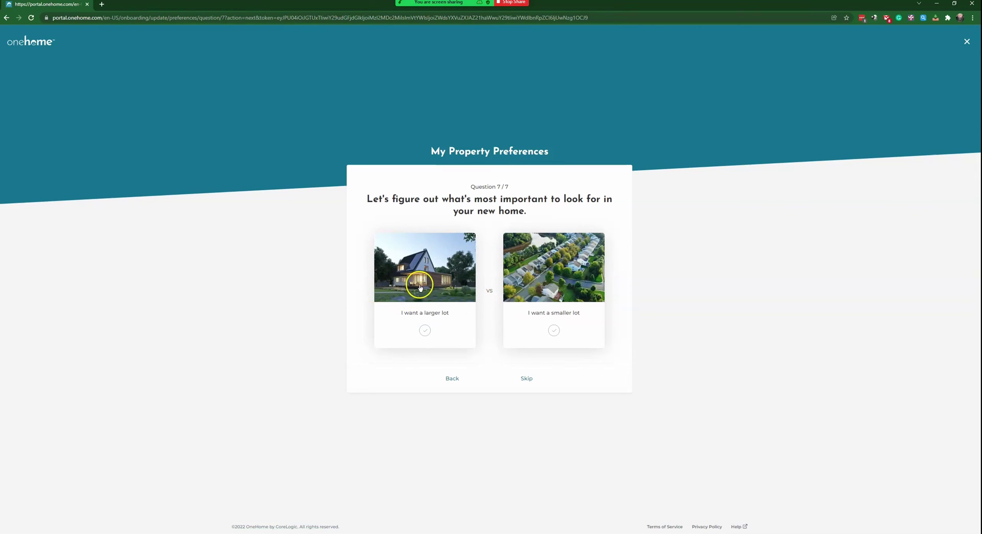
left_click(555, 274)
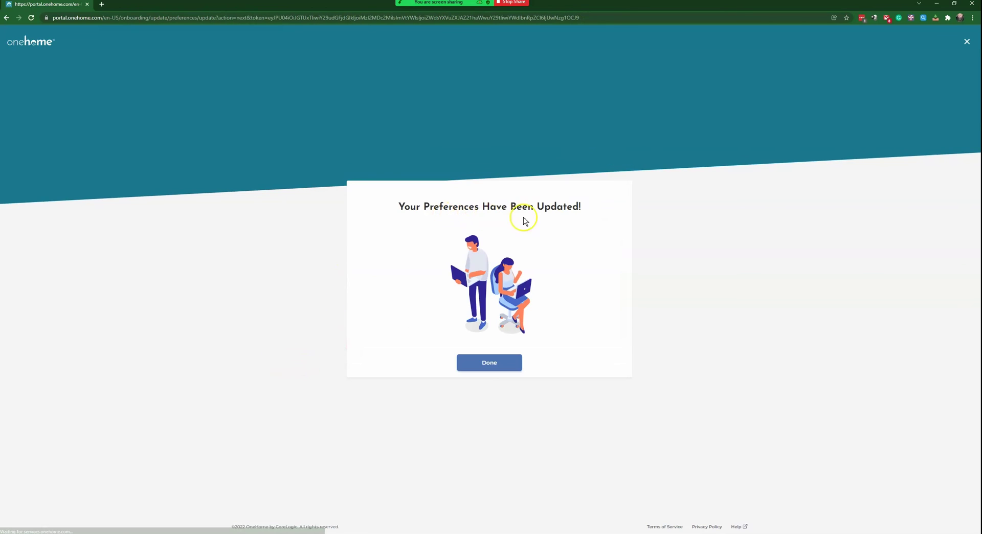
left_click(486, 364)
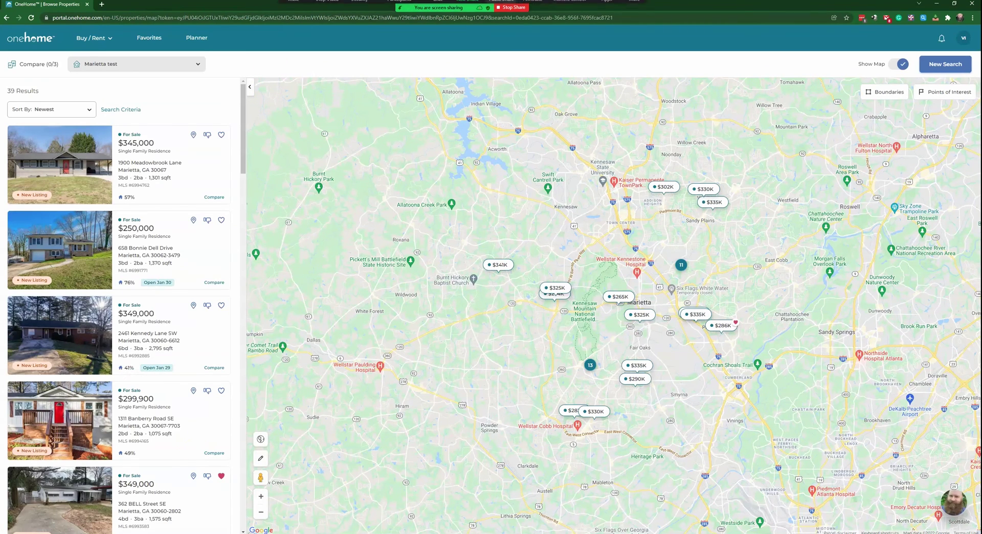
Step: Circle the PropertyFit percentages of the first four listings in red freehand, clear the drawings and close the annotation tools
mouse_move(400, 3)
left_click(534, 13)
mouse_move(157, 189)
left_mouse_down()
mouse_move(146, 210)
mouse_move(132, 191)
left_mouse_up()
mouse_move(140, 269)
left_mouse_down()
mouse_move(102, 286)
mouse_move(142, 271)
left_mouse_up()
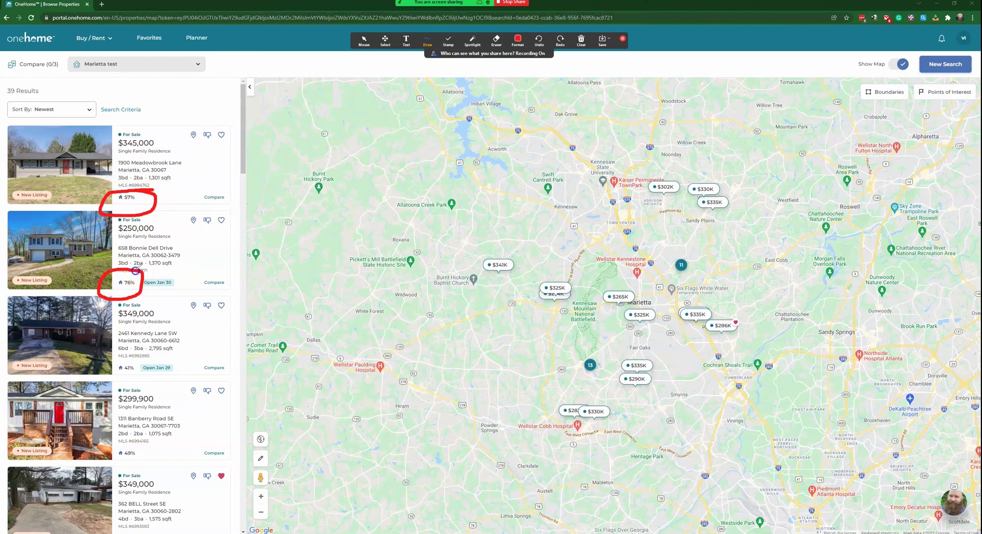
mouse_move(142, 353)
left_mouse_down()
mouse_move(107, 366)
mouse_move(132, 355)
left_mouse_up()
mouse_move(132, 449)
left_mouse_down()
mouse_move(118, 462)
mouse_move(124, 443)
left_mouse_up()
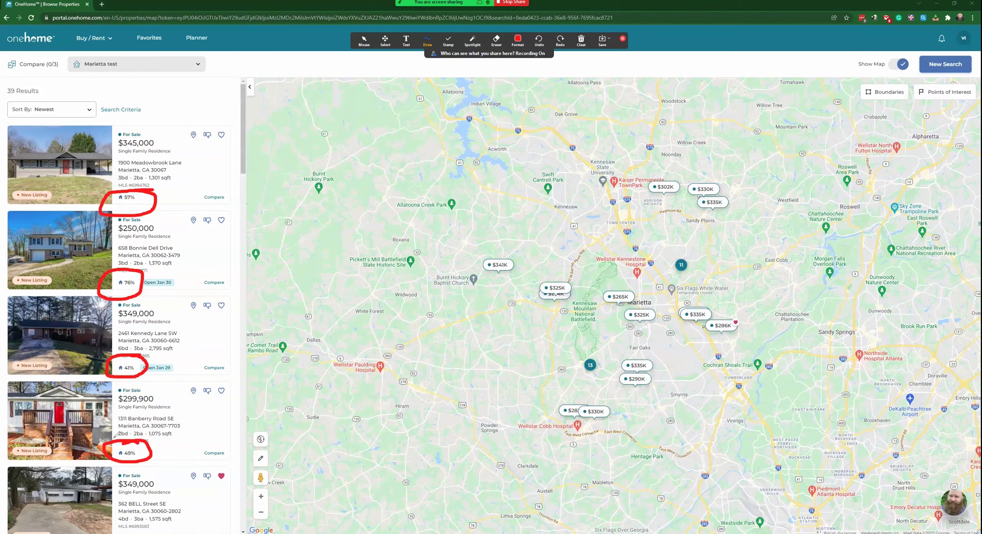
left_click(581, 39)
left_click(596, 55)
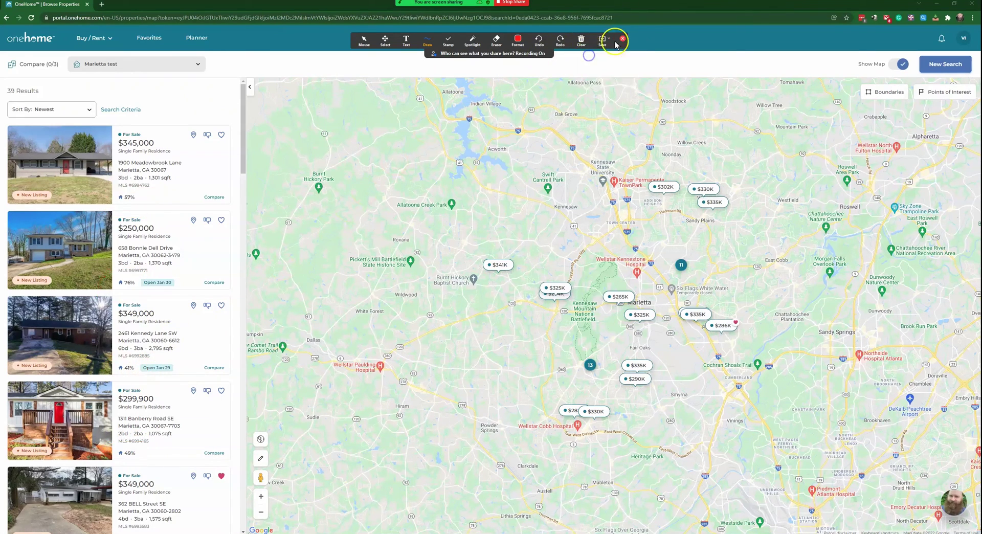
left_click(623, 39)
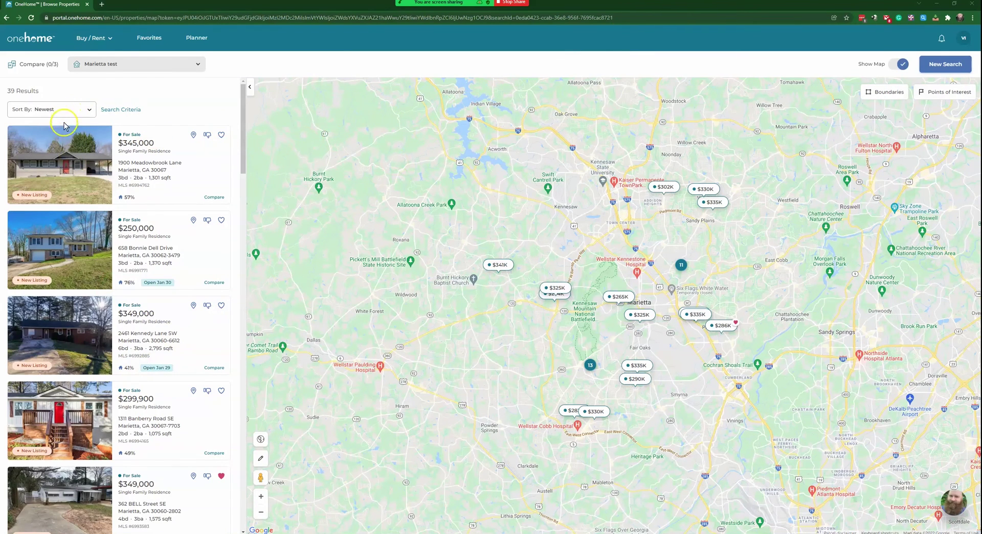
Step: Sort the Marietta test listings by PropertyFit Score
left_click(81, 108)
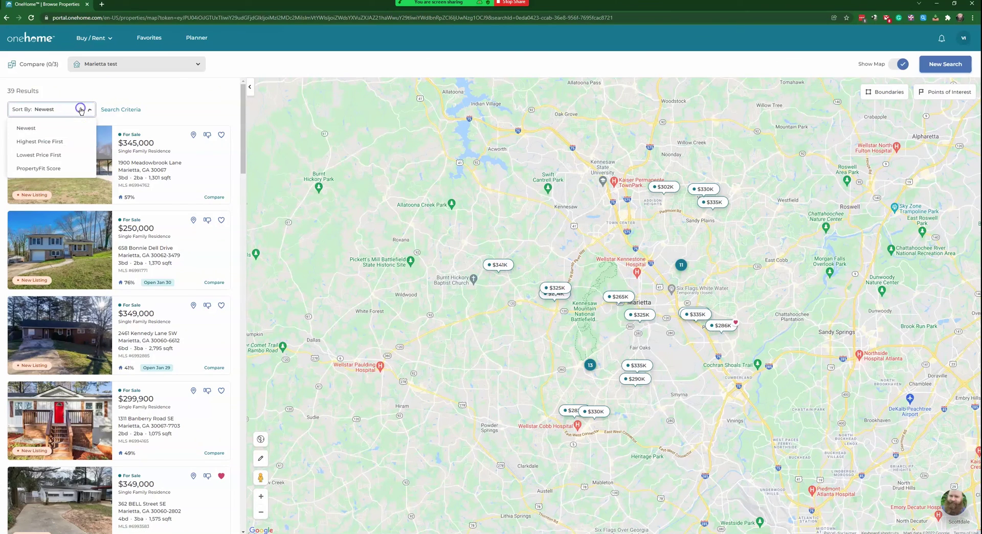
left_click(58, 169)
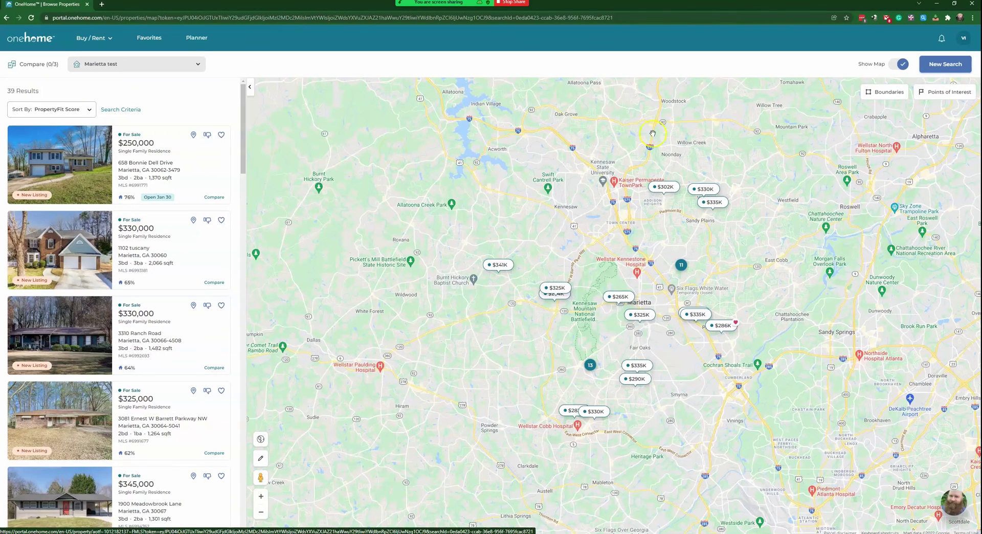
Step: Start the top features setup in PropertyFit Preferences and pick Hardwood Flooring, Granite Counters and En Suite Master Bathroom as interior features
left_click(963, 37)
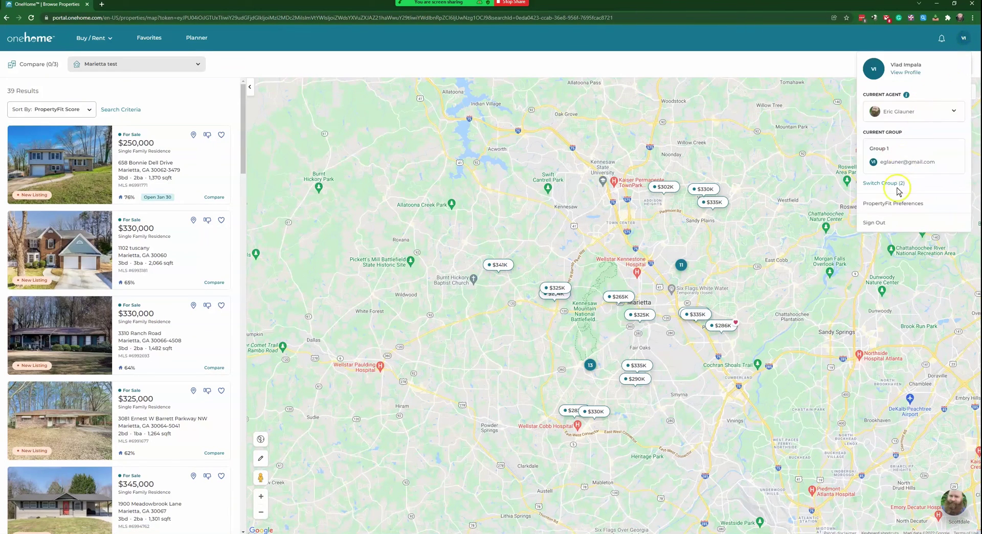
left_click(901, 208)
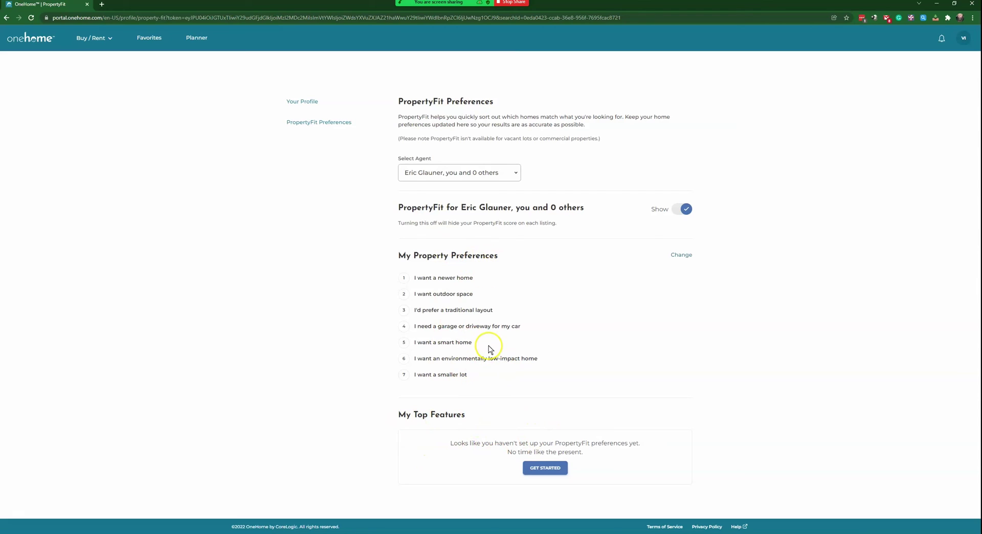
left_click_drag(476, 413, 407, 413)
left_click(486, 419)
left_click(548, 467)
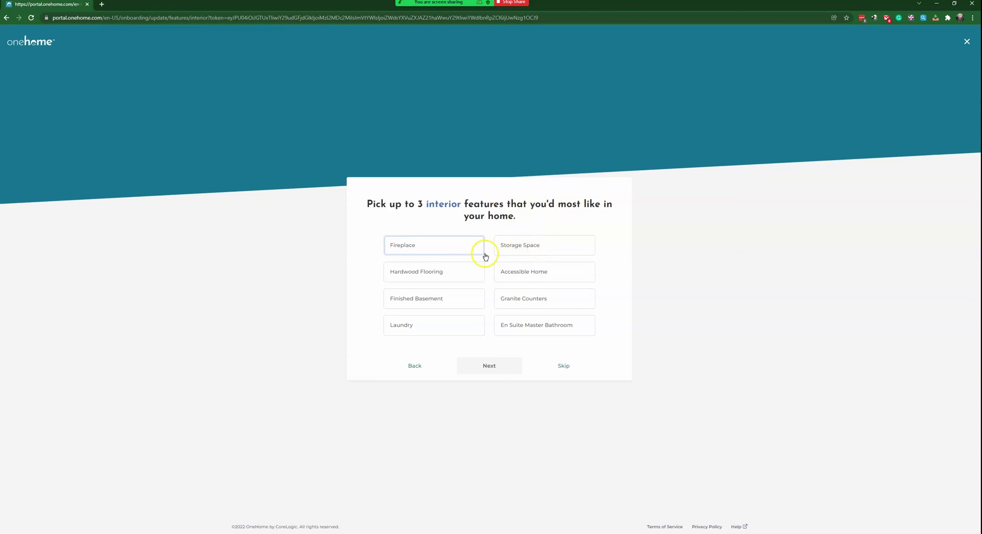
left_click(429, 269)
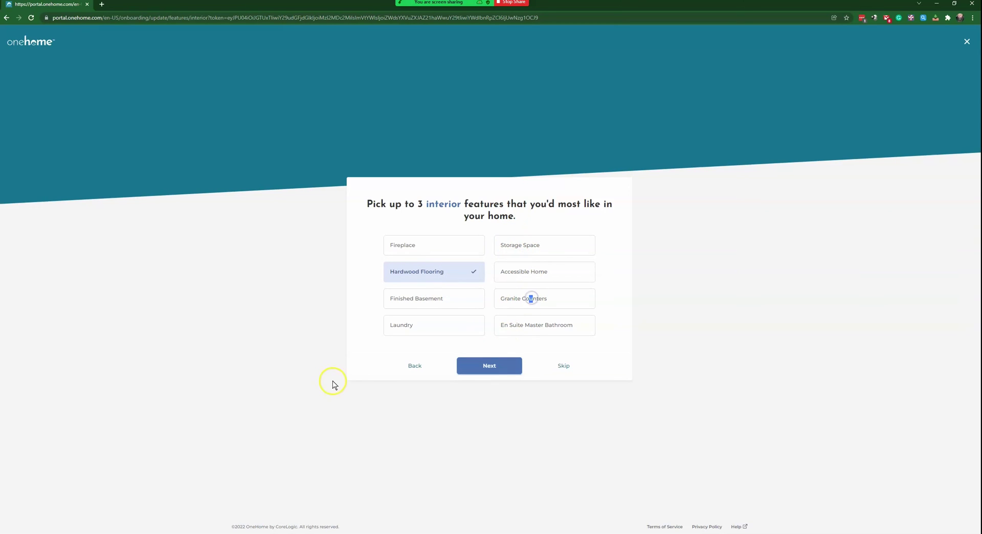
left_click(536, 294)
left_click(536, 327)
left_click(494, 366)
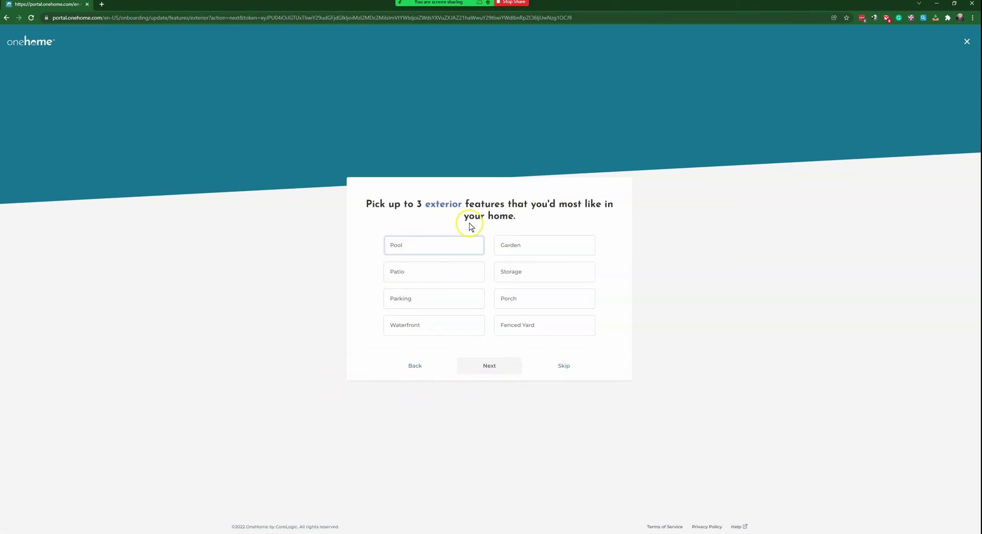
Step: Pick Pool, Fenced Yard and Porch as the exterior features and finish the top features setup
left_click(444, 247)
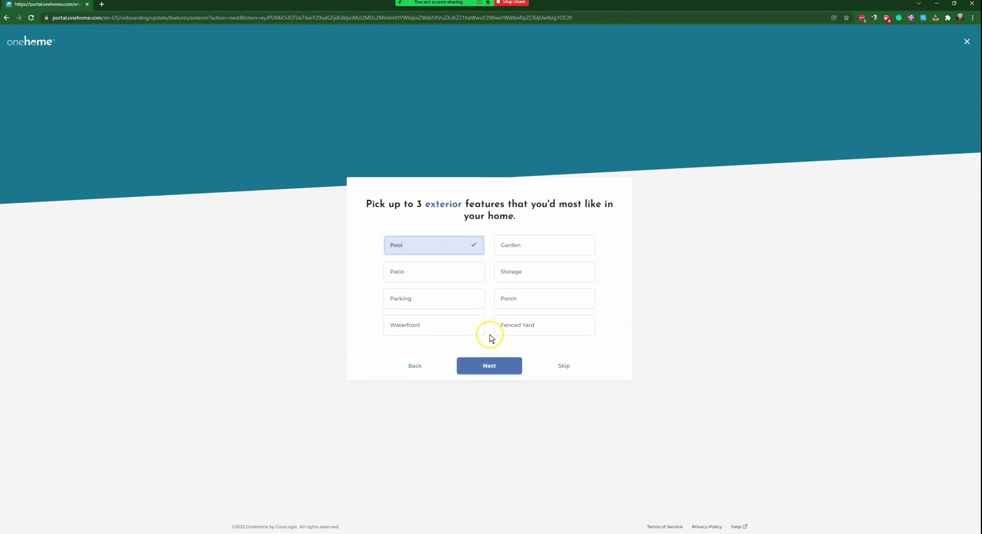
left_click(513, 321)
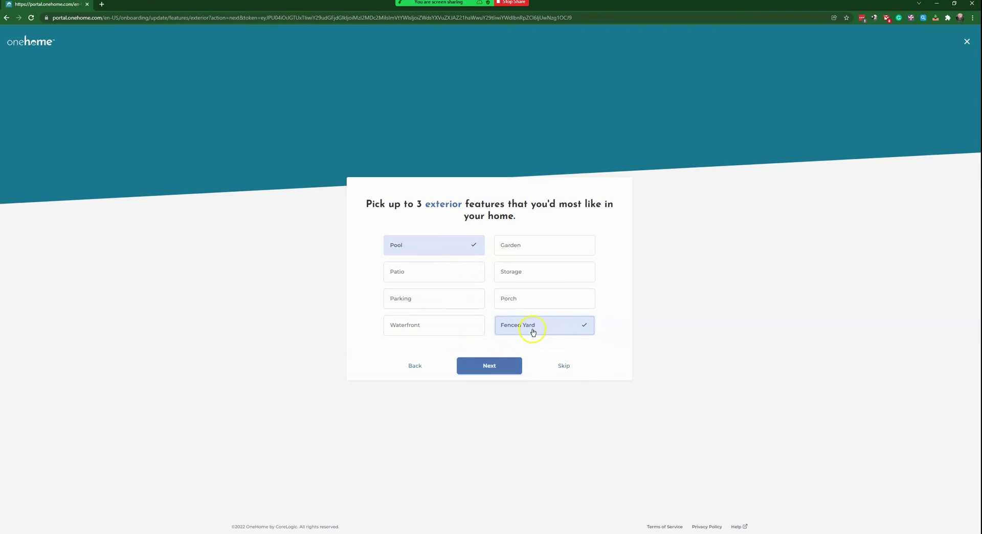
left_click(543, 300)
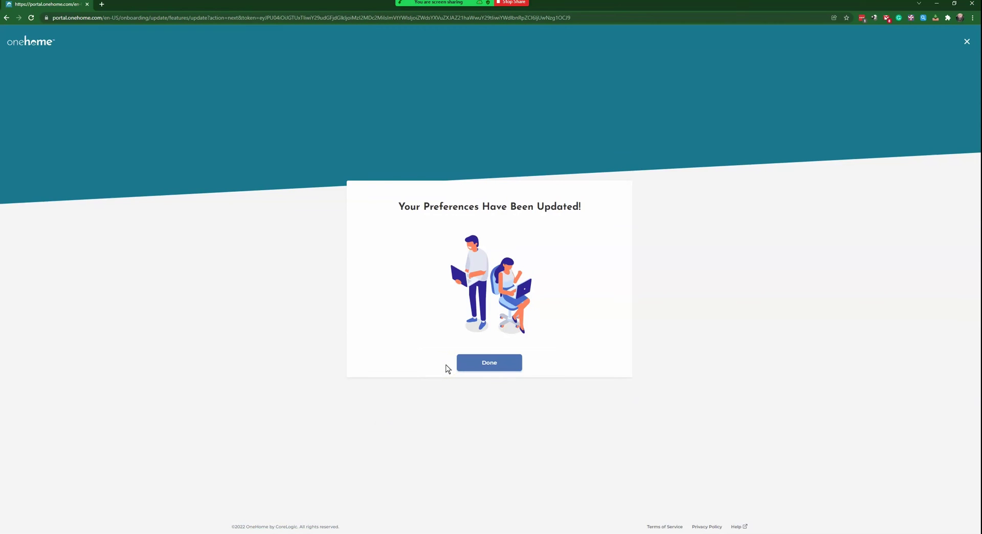
left_click(467, 362)
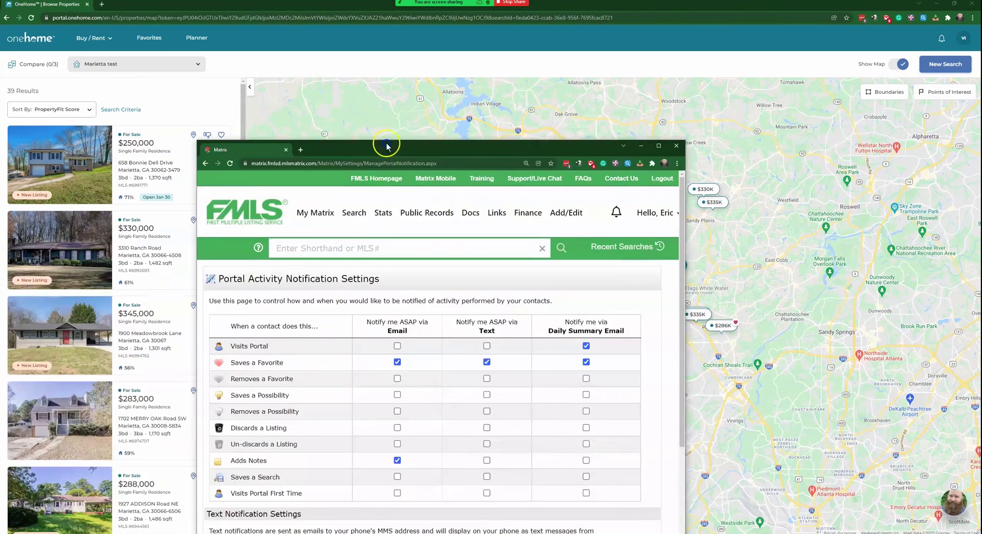
Step: Switch to Matrix in a maximized window and open the Residential Sales search
left_click_drag(386, 146, 405, 92)
double_click(413, 92)
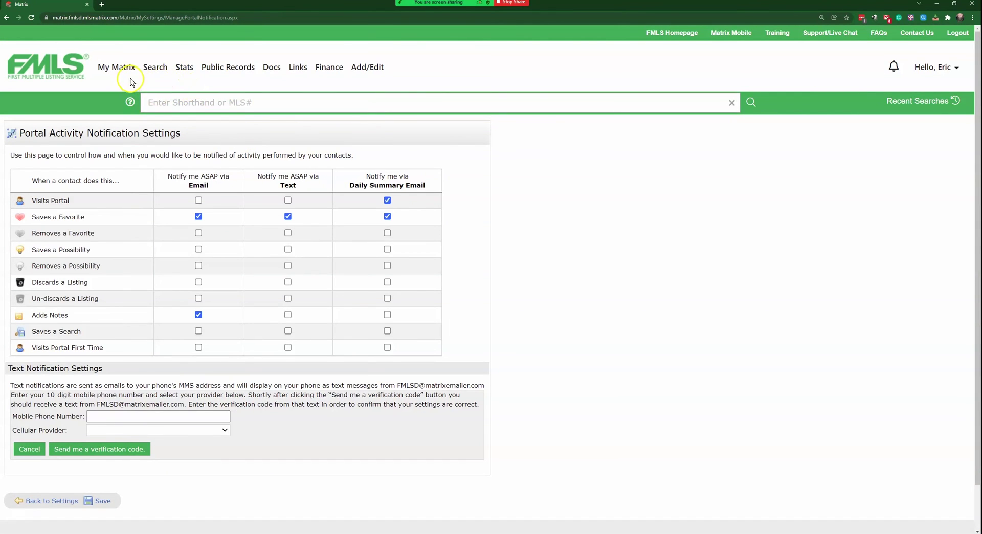
mouse_move(153, 67)
left_click(158, 83)
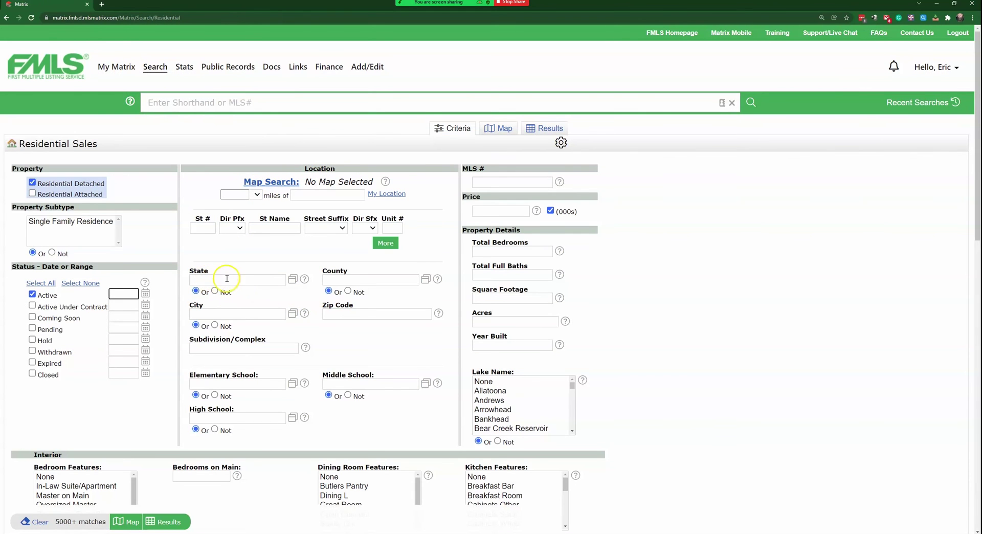
Step: Set the search city to Dacula and display the matching residential listings
left_click(203, 313)
type("Dacul=a")
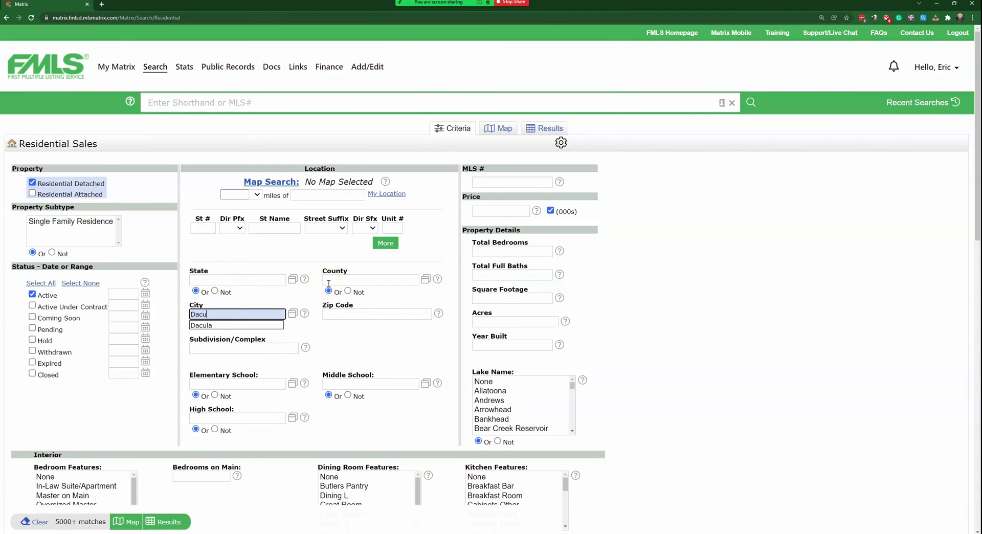
key("BackSpace")
key("BackSpace")
type("a")
left_click(719, 356)
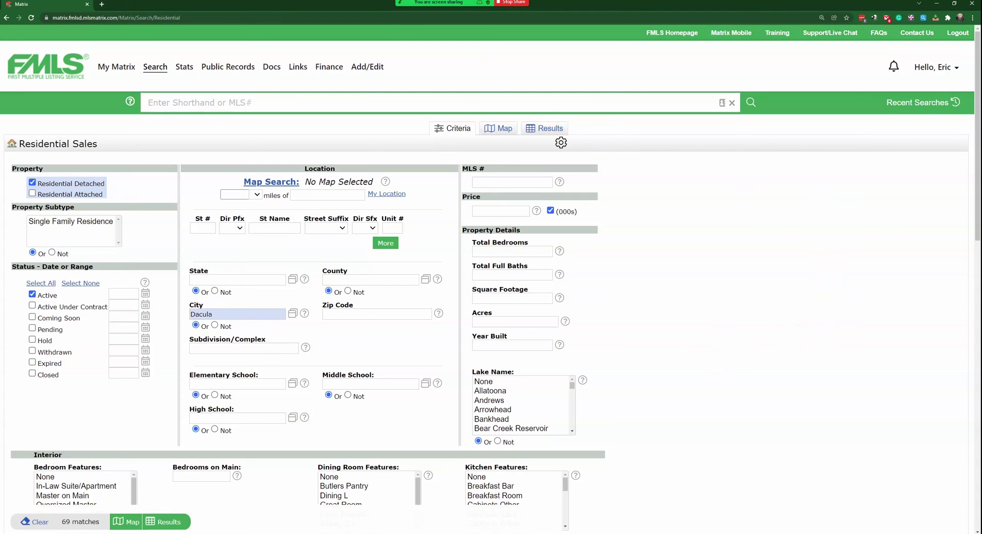
left_click(195, 291)
key("Return")
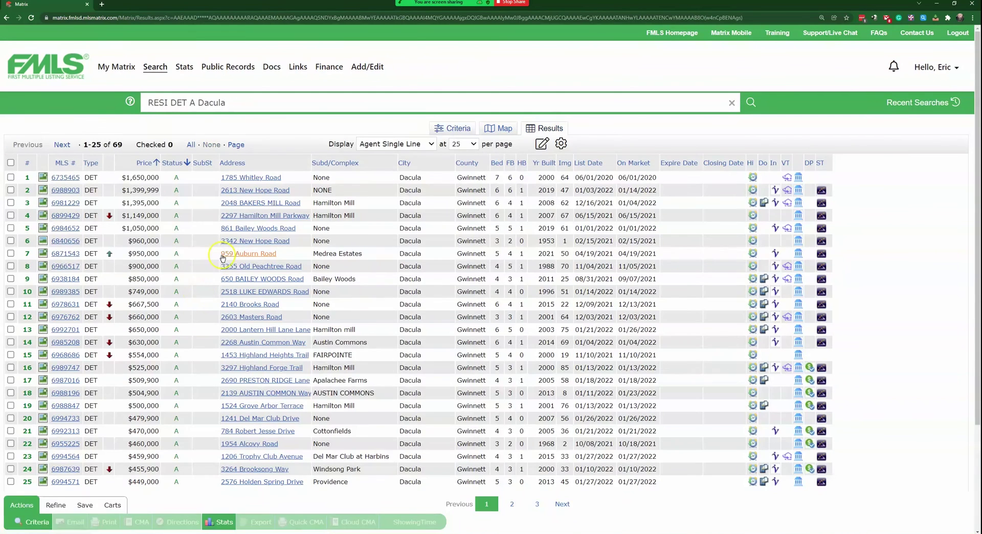
Step: Refine the Dacula results to be viewed as the test contact, showing that contact's PropertyFit scores
scroll(215, 251, "down", 2)
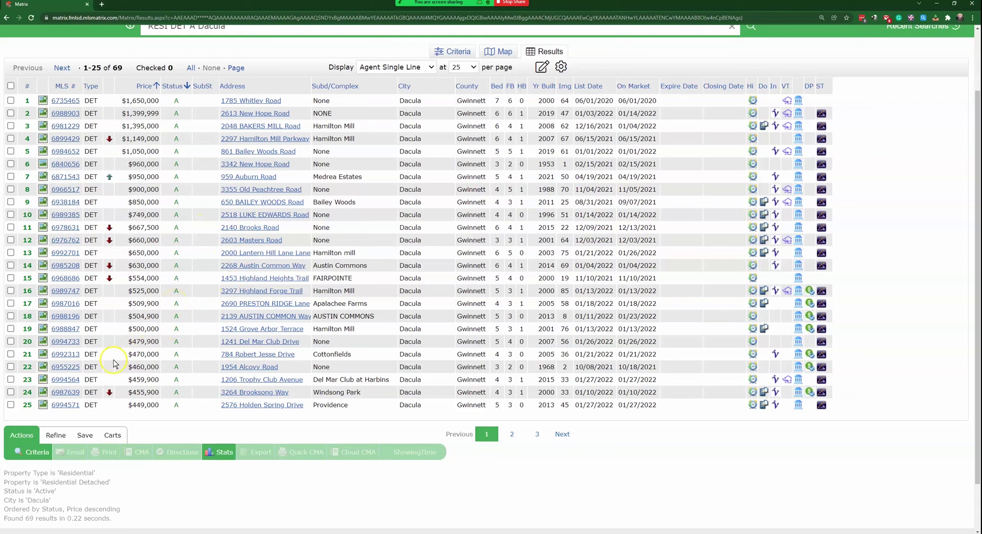
scroll(172, 418, "up", 1)
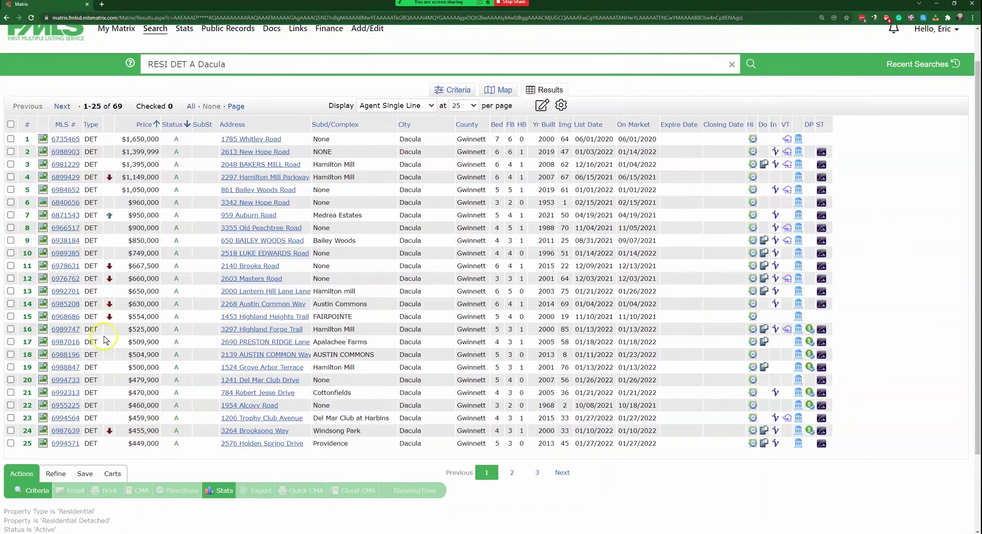
scroll(98, 327, "down", 2)
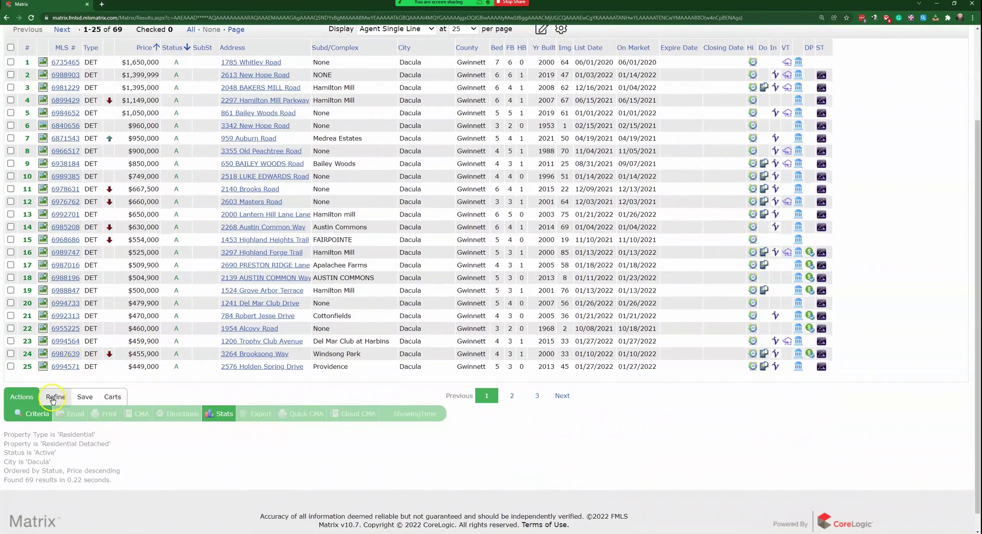
left_click(53, 400)
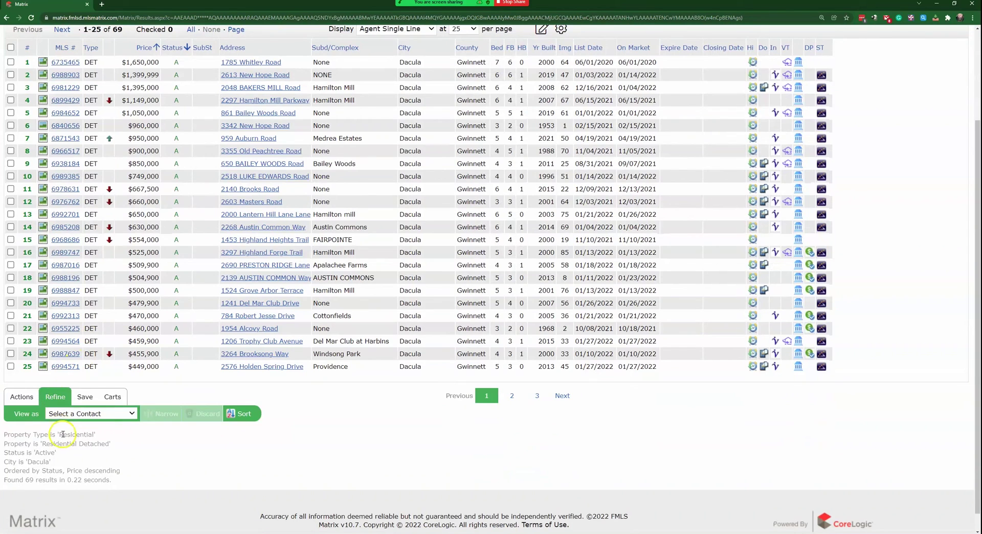
left_click(74, 413)
left_click(77, 432)
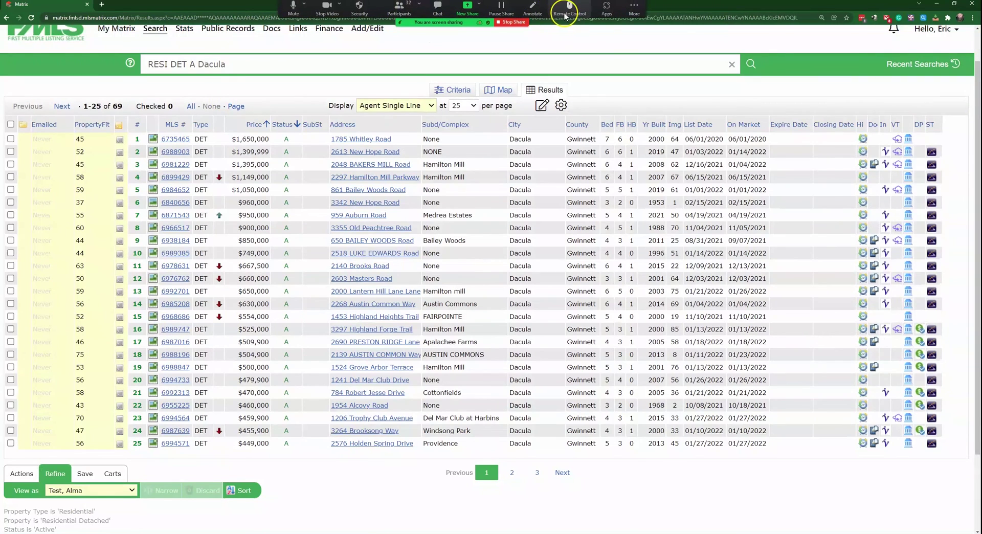
Step: Annotate the Emailed and PropertyFit column headings with red arrows, one after the other, and clear the drawings
left_click(532, 7)
mouse_move(42, 81)
left_mouse_down()
mouse_move(34, 106)
mouse_move(51, 108)
left_mouse_up()
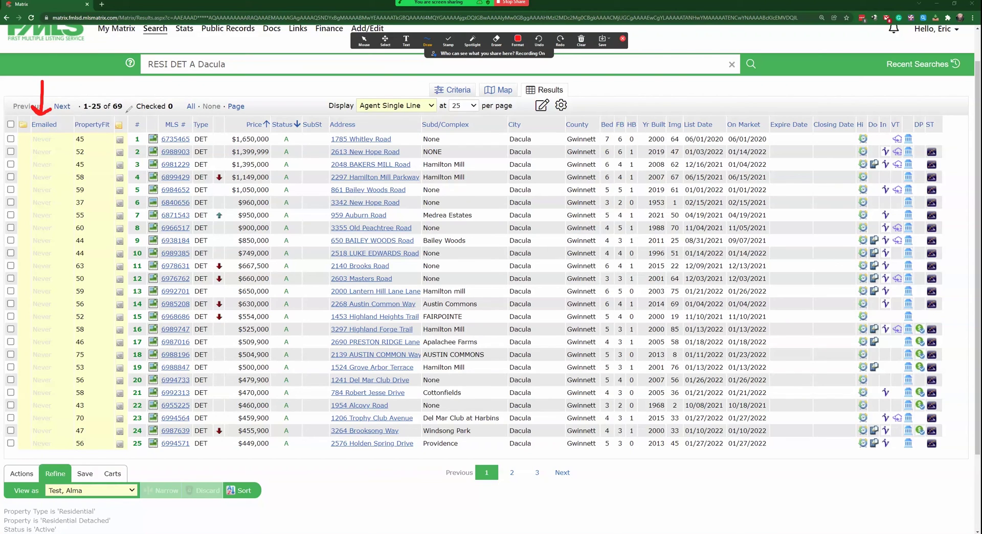
left_click(581, 40)
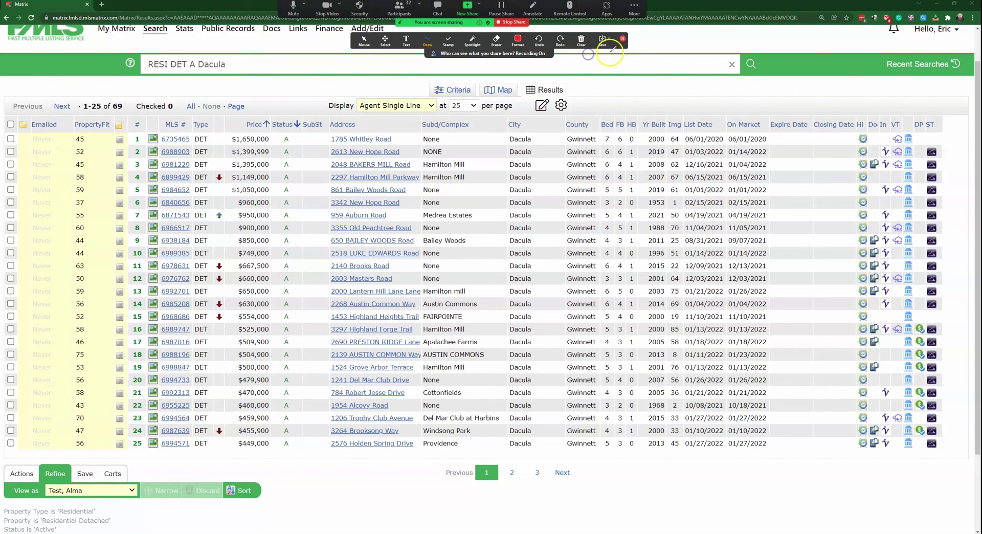
mouse_move(103, 81)
left_mouse_down()
mouse_move(104, 106)
mouse_move(120, 99)
left_mouse_up()
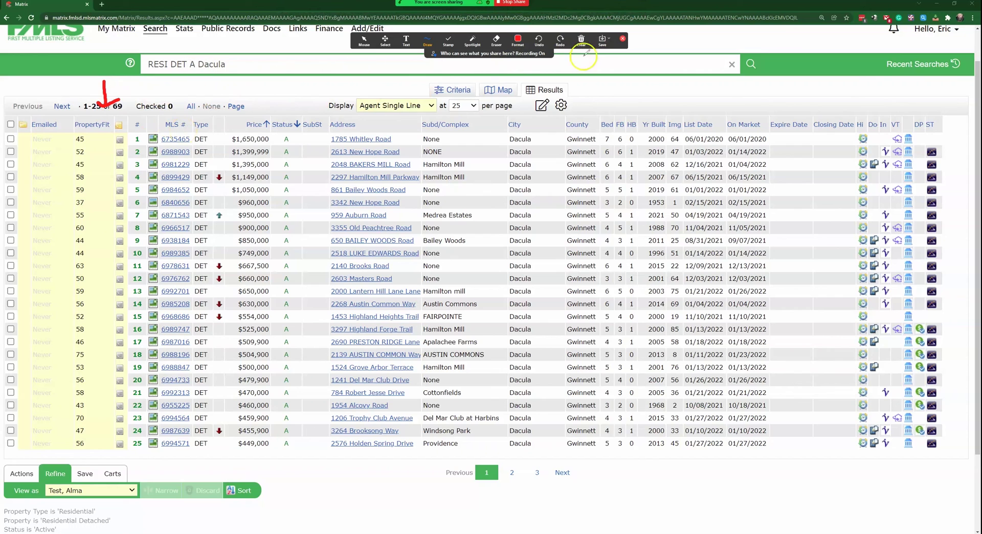
left_click(581, 40)
left_click(593, 51)
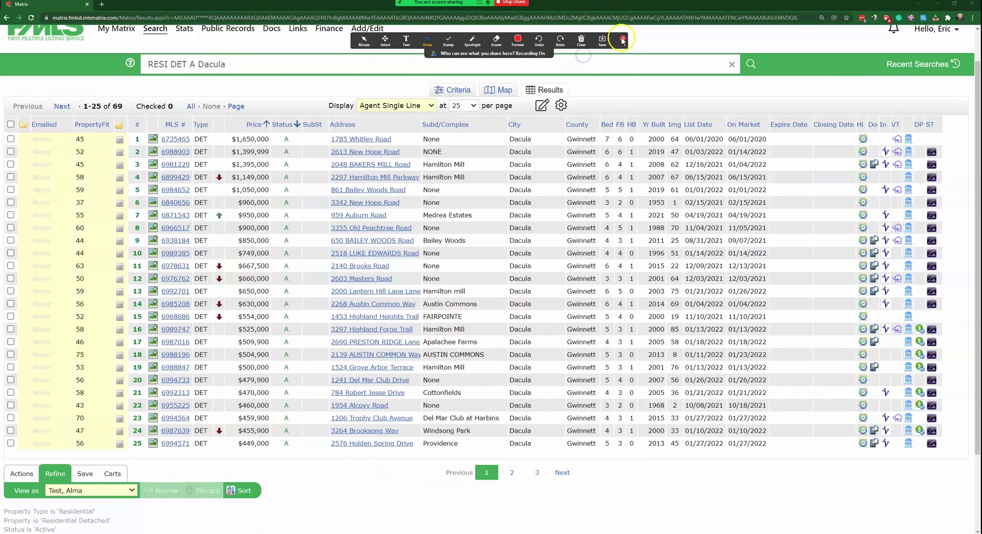
left_click(622, 41)
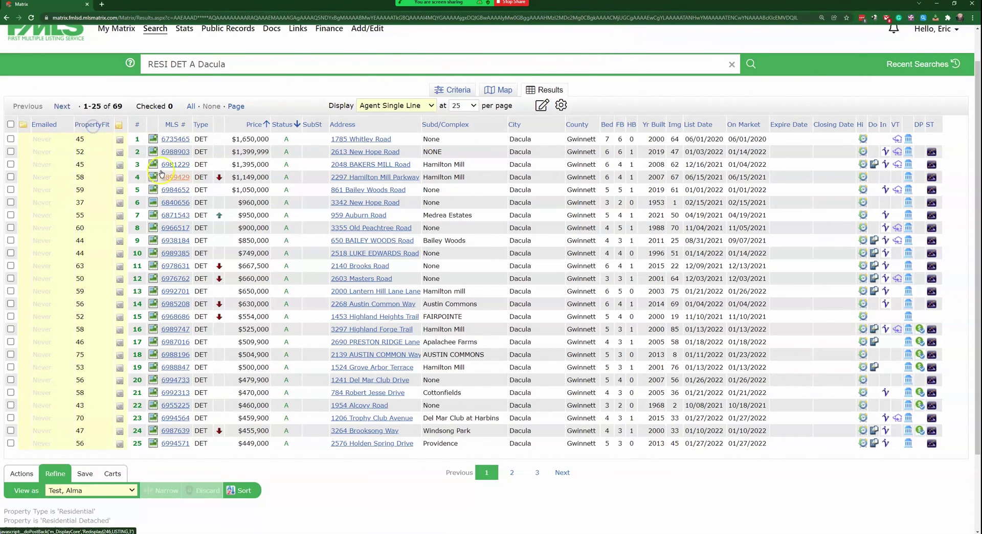
Step: Sort the Dacula listings by their PropertyFit score
left_click(163, 176)
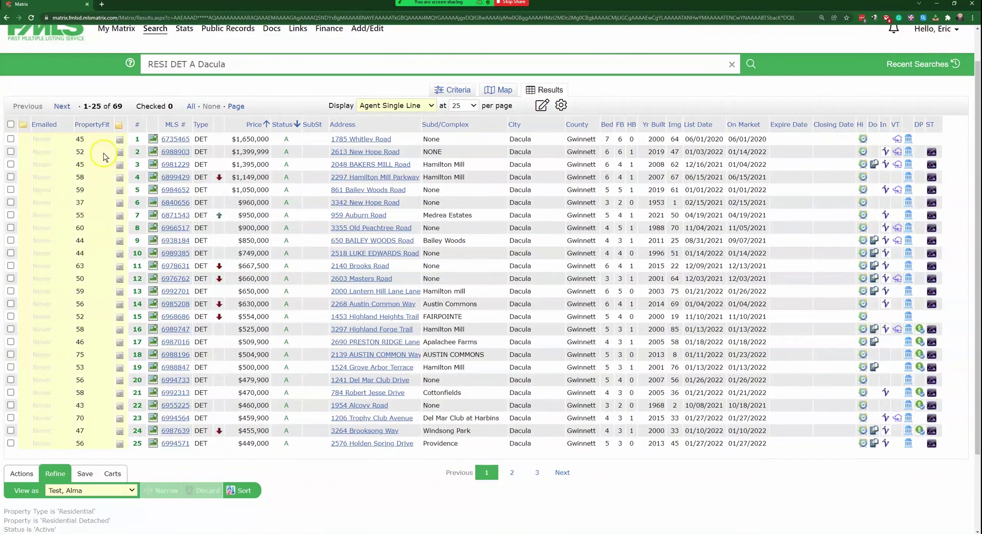
left_click(100, 126)
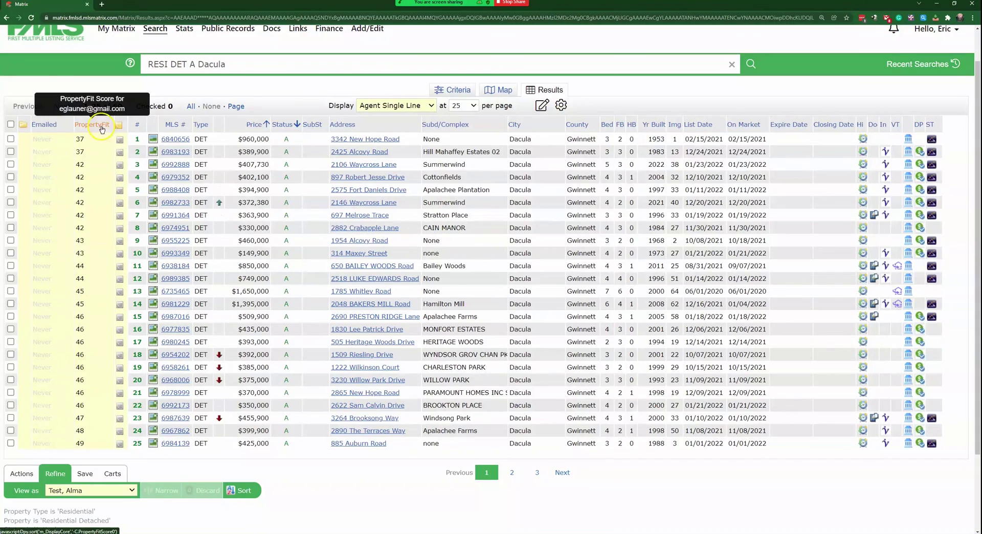
left_click(137, 205)
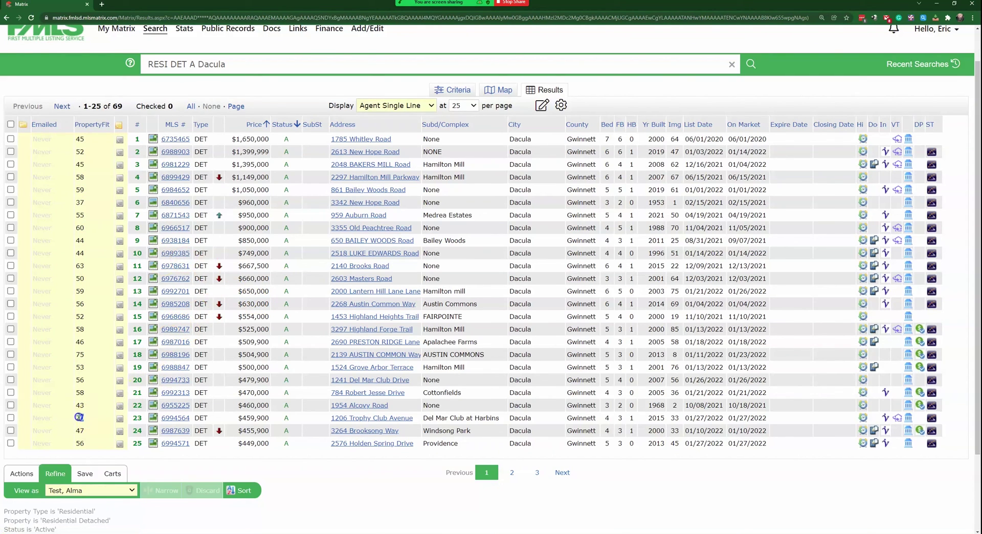
Step: Select the Del Mar Club at Harbins listing in the results and return to the Matrix home page
double_click(78, 418)
left_click(10, 418)
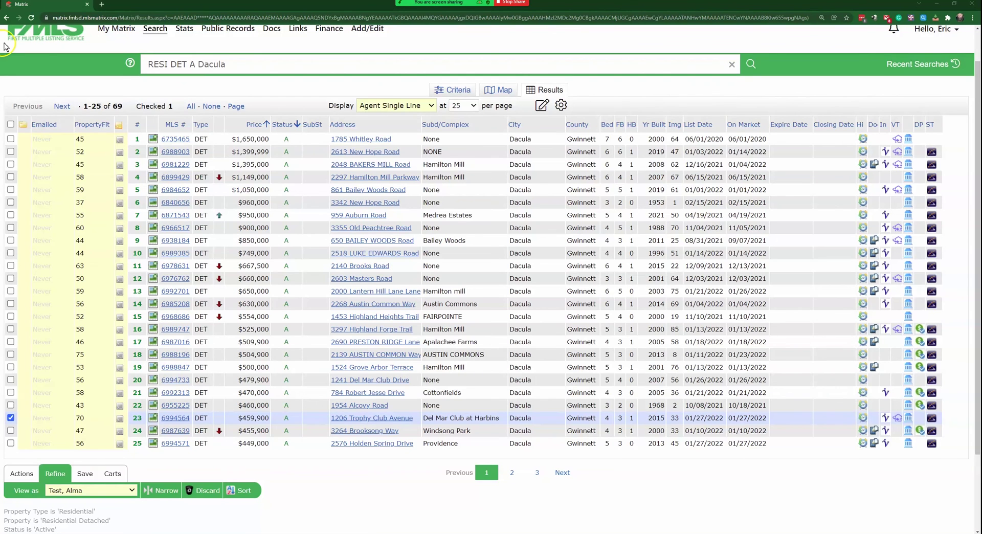
scroll(4, 46, "up", 1)
scroll(4, 46, "up", 1)
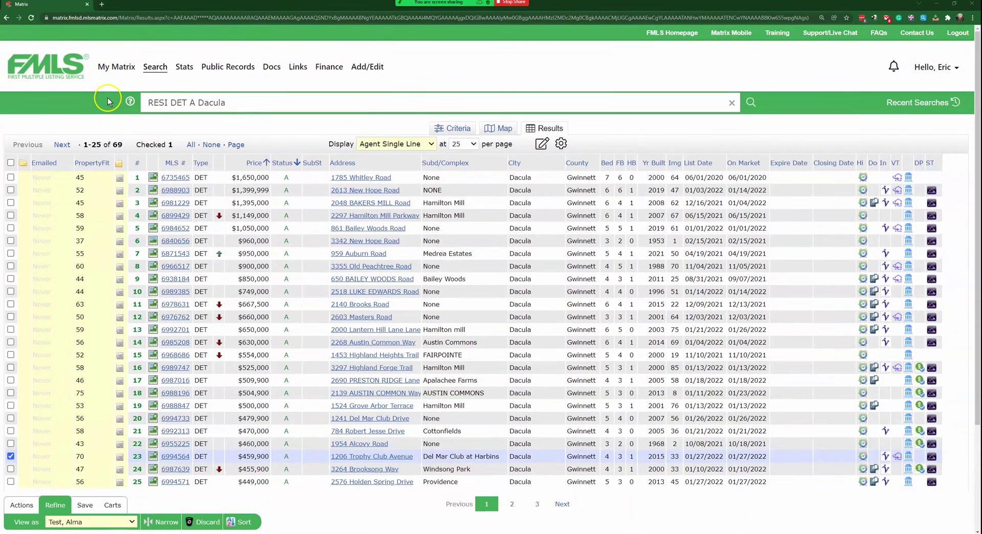
left_click(59, 70)
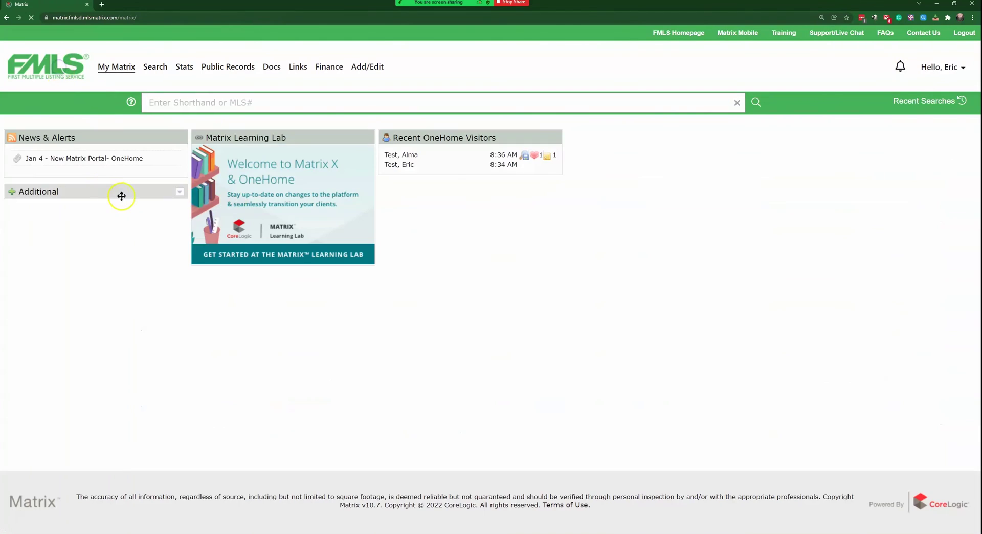
Step: Point red arrows at the Matrix Learning Lab and Recent OneHome Visitors widgets and clear the drawings
mouse_move(486, 7)
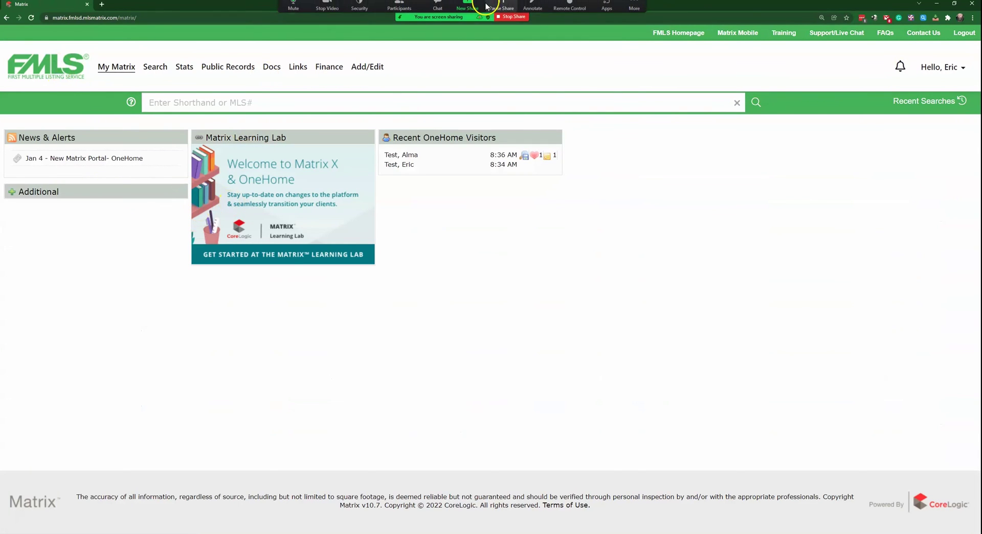
left_click(532, 6)
mouse_move(261, 99)
left_mouse_down()
mouse_move(269, 129)
mouse_move(276, 120)
left_mouse_up()
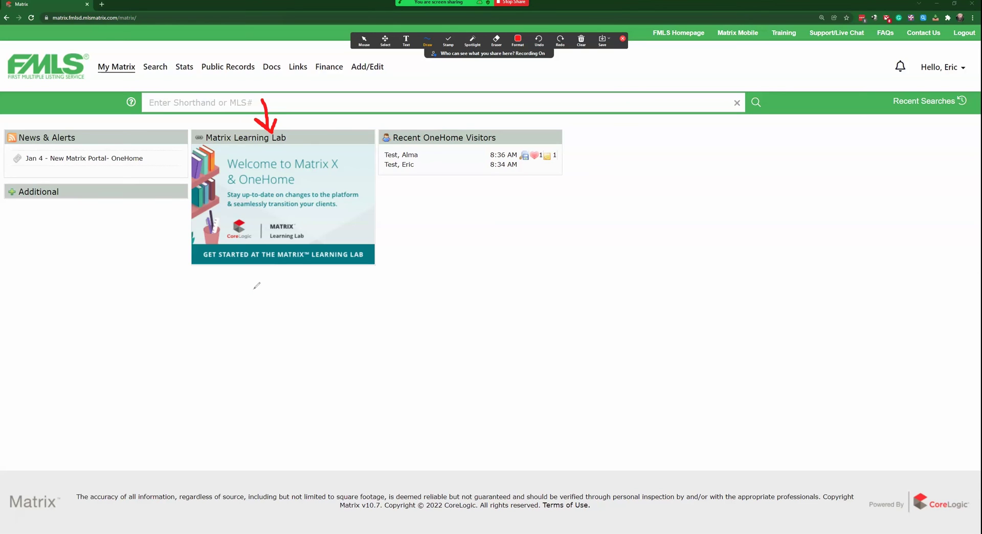
left_click(581, 40)
left_click(592, 66)
mouse_move(438, 86)
left_mouse_down()
mouse_move(438, 122)
mouse_move(455, 115)
left_mouse_up()
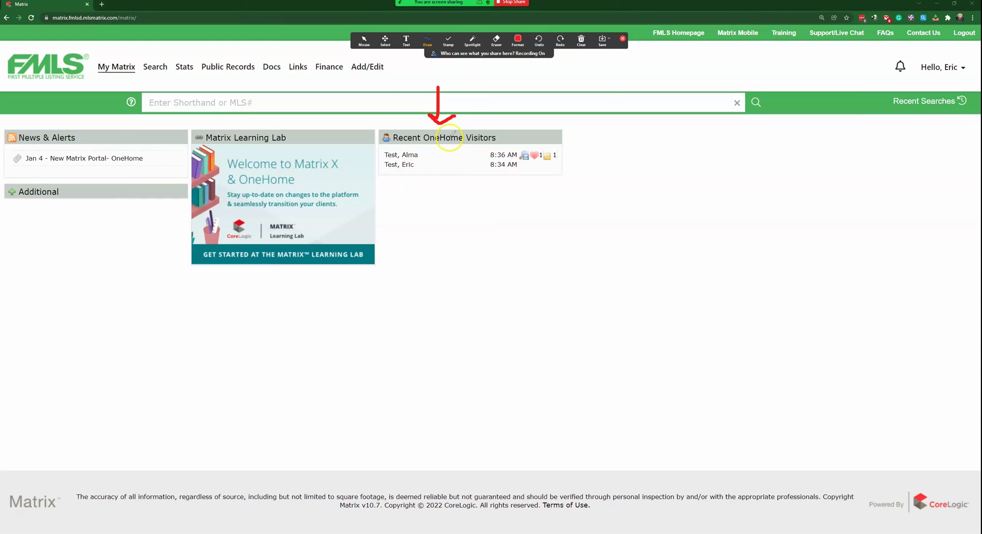
left_click_drag(441, 137, 455, 136)
left_click(581, 40)
left_click(584, 60)
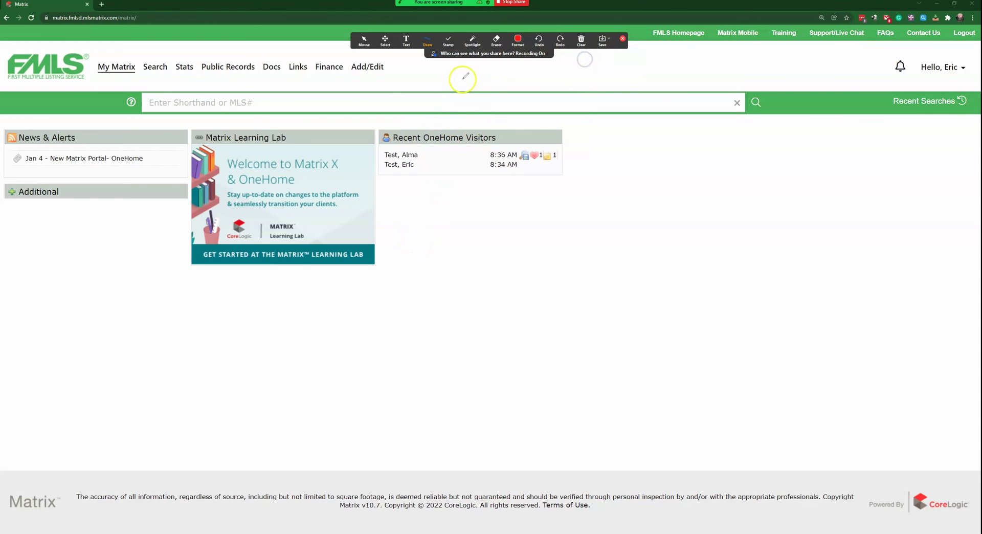
left_click(621, 38)
Step: Go to the contacts list and open the first test contact's details
mouse_move(118, 69)
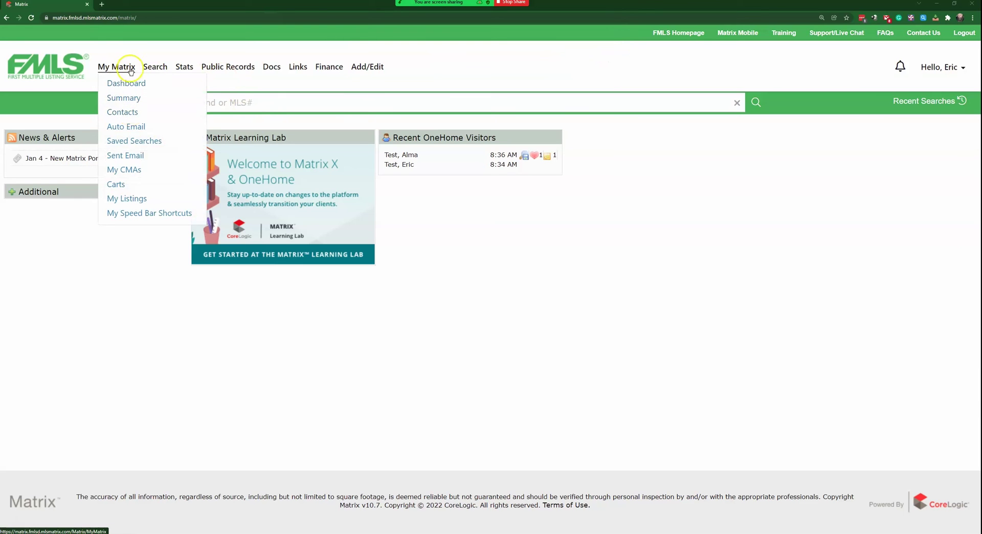
left_click(124, 112)
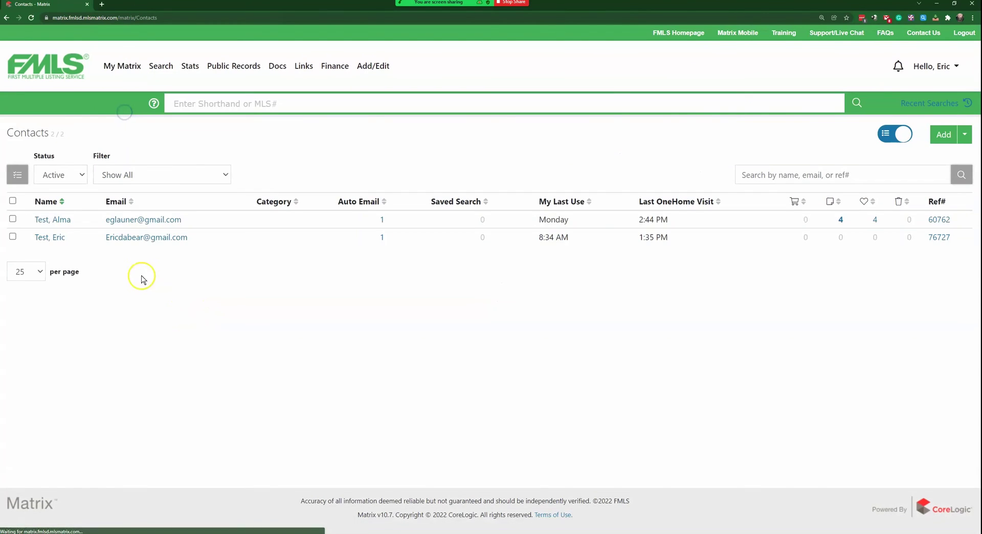
left_click(64, 219)
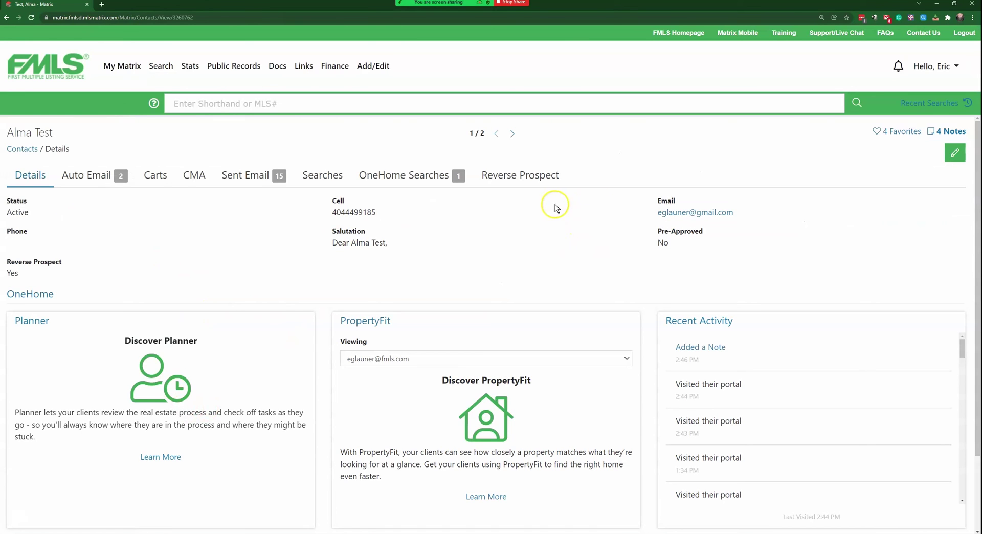
Step: Mark the contact's Planner and PropertyFit sections with red arrows and clear all drawings
scroll(450, 225, "down", 1)
mouse_move(309, 21)
left_click(533, 8)
mouse_move(155, 242)
left_mouse_down()
mouse_move(165, 283)
mouse_move(178, 267)
left_mouse_up()
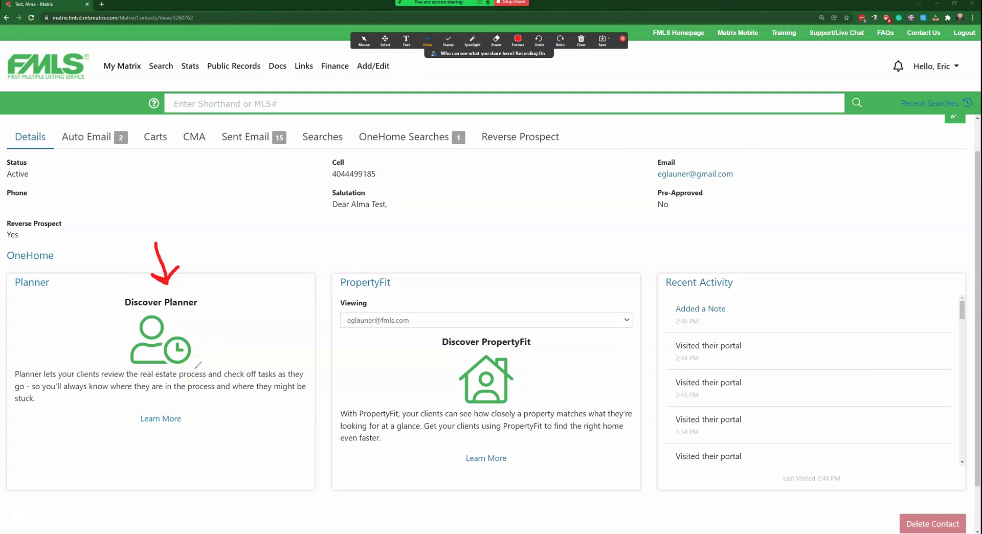
left_click_drag(382, 240, 383, 281)
mouse_move(374, 264)
left_mouse_down()
mouse_move(385, 283)
mouse_move(415, 260)
left_mouse_up()
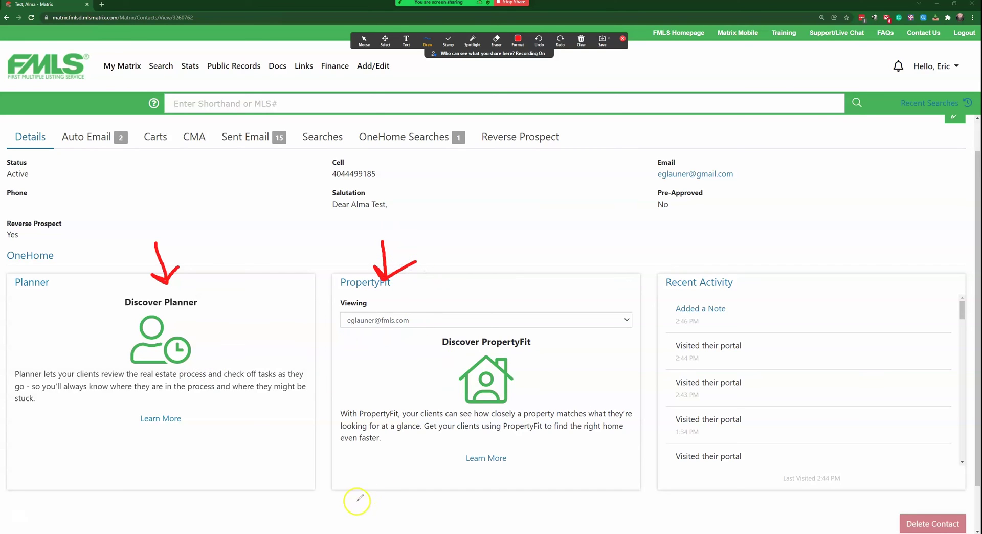
left_click(583, 43)
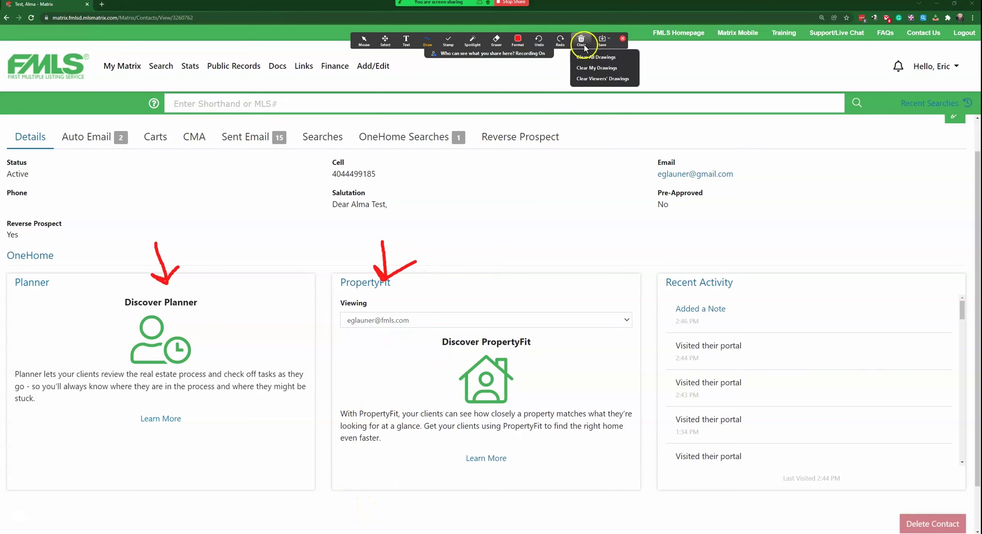
left_click(601, 56)
left_click(622, 39)
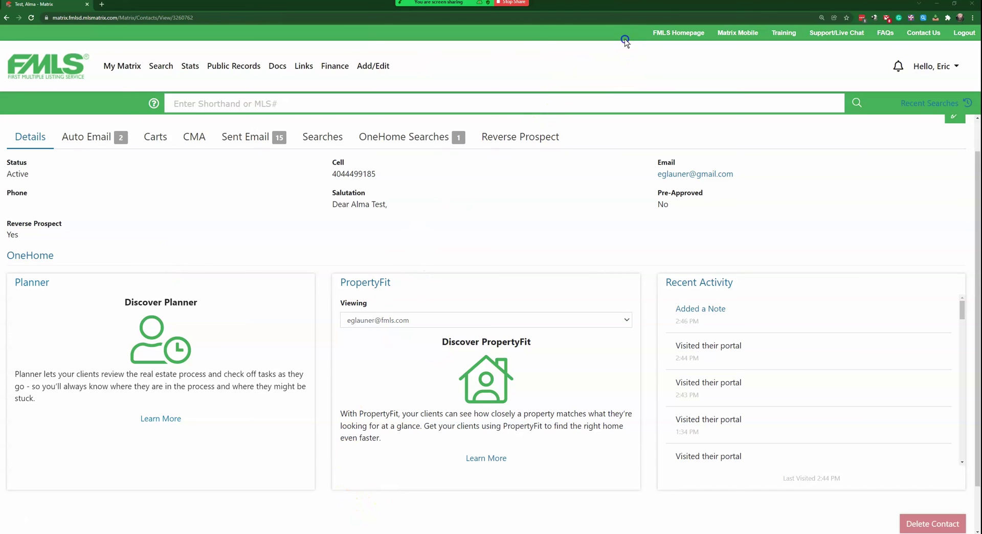
Step: Look at which accounts can be viewed in the contact's PropertyFit section without changing the selection
left_click(411, 320)
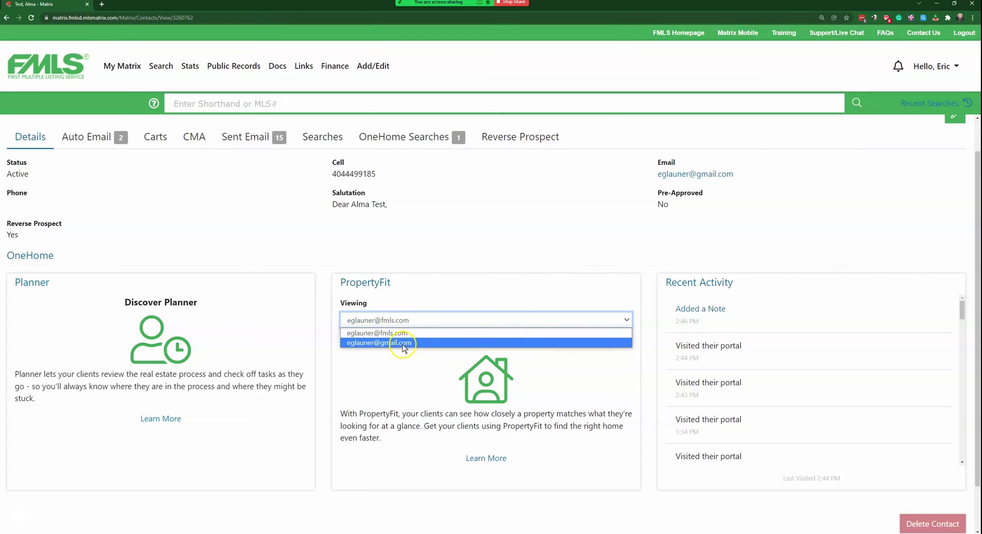
left_click(422, 249)
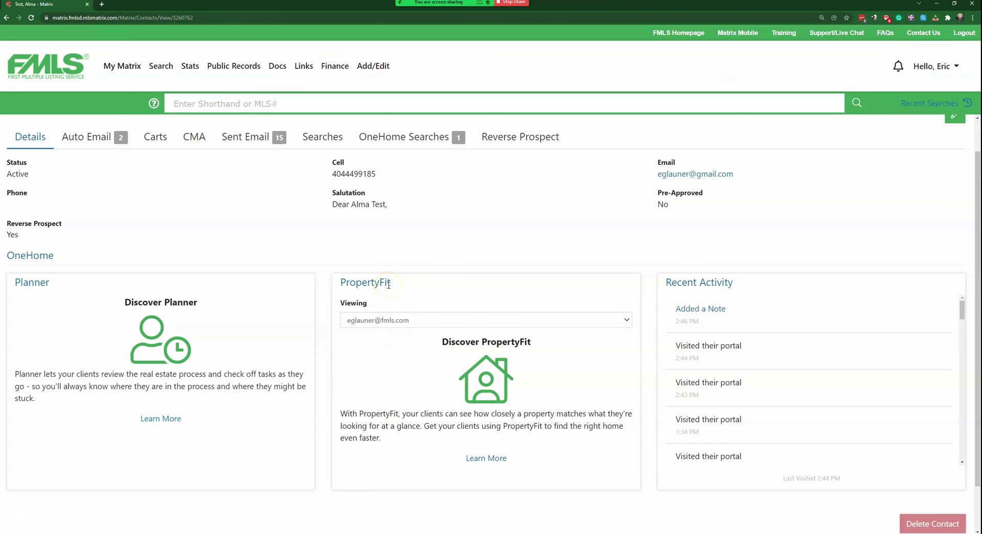
Step: Examine the criteria of the Client Search among the contact's OneHome searches
left_click(399, 139)
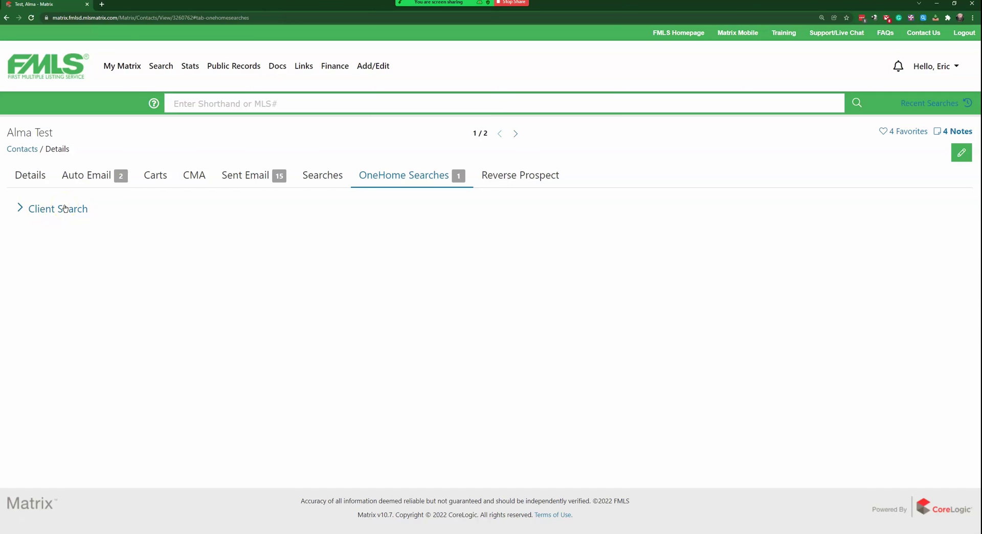
left_click(65, 207)
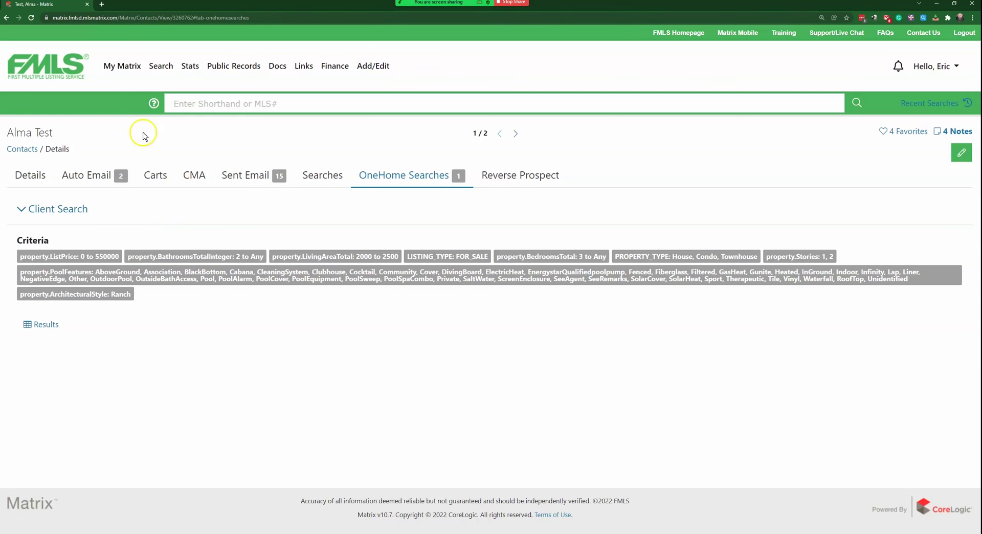
mouse_move(122, 65)
left_click(402, 182)
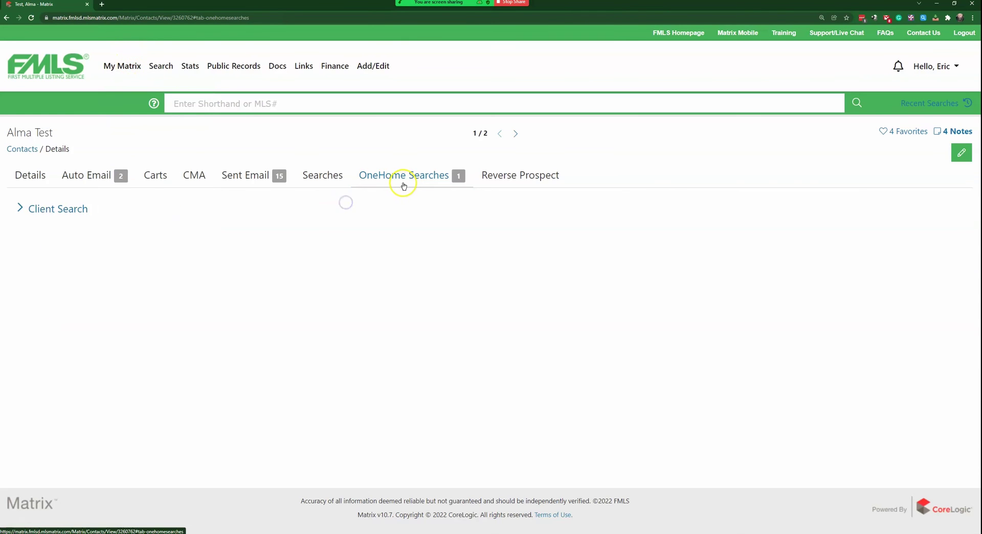
left_click(72, 207)
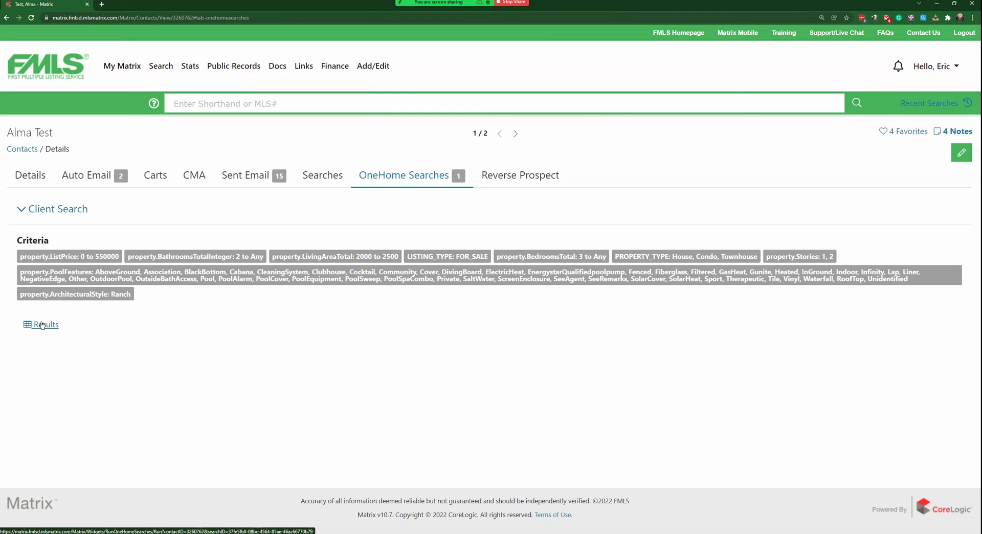
Step: Leave the contact record, switch to the FMLS member website and open its Support page
left_click(55, 67)
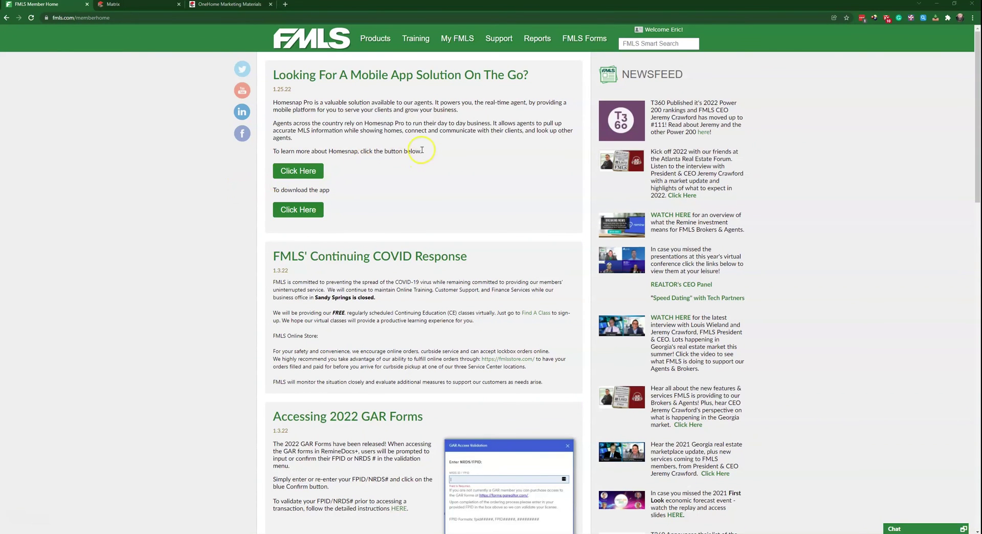
left_click(498, 38)
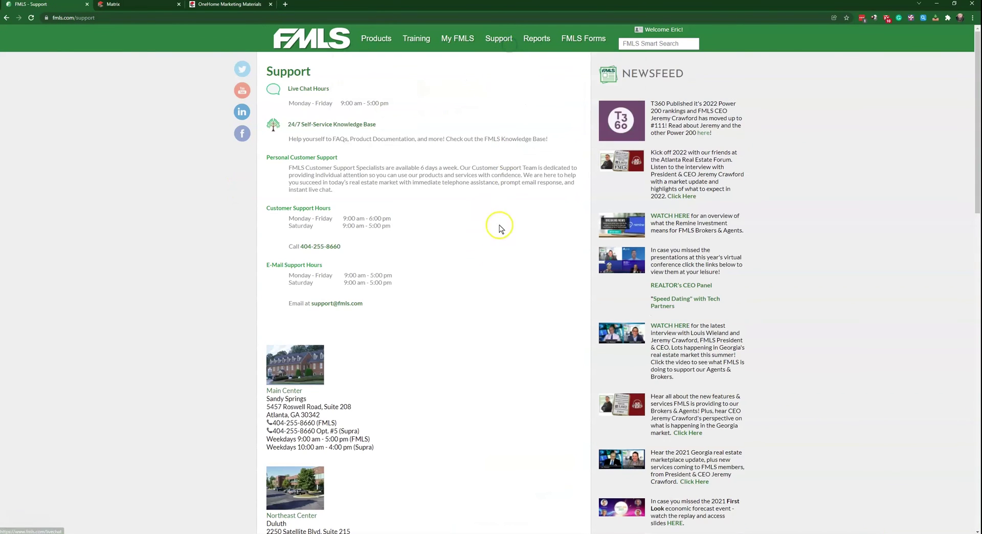